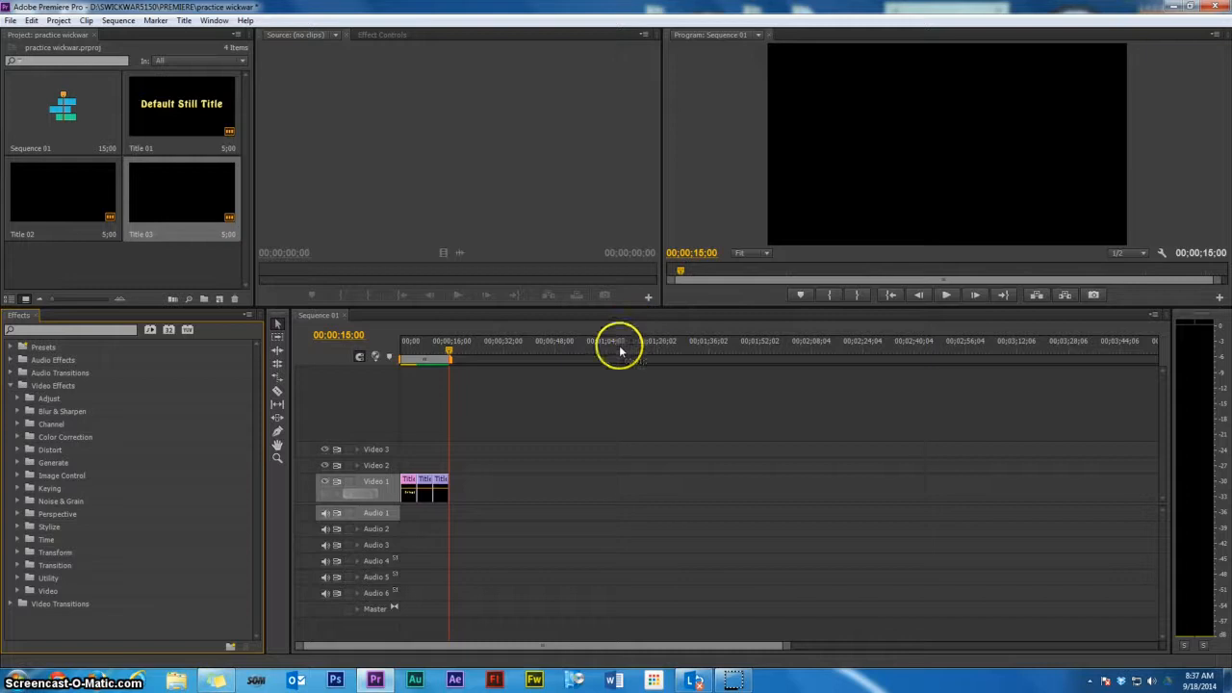
# Open Title 01 from the timeline in the Titler and draw a rectangle across the title text with the Rectangle tool
pyautogui.moveTo(447, 353); pyautogui.dragTo(462, 379)
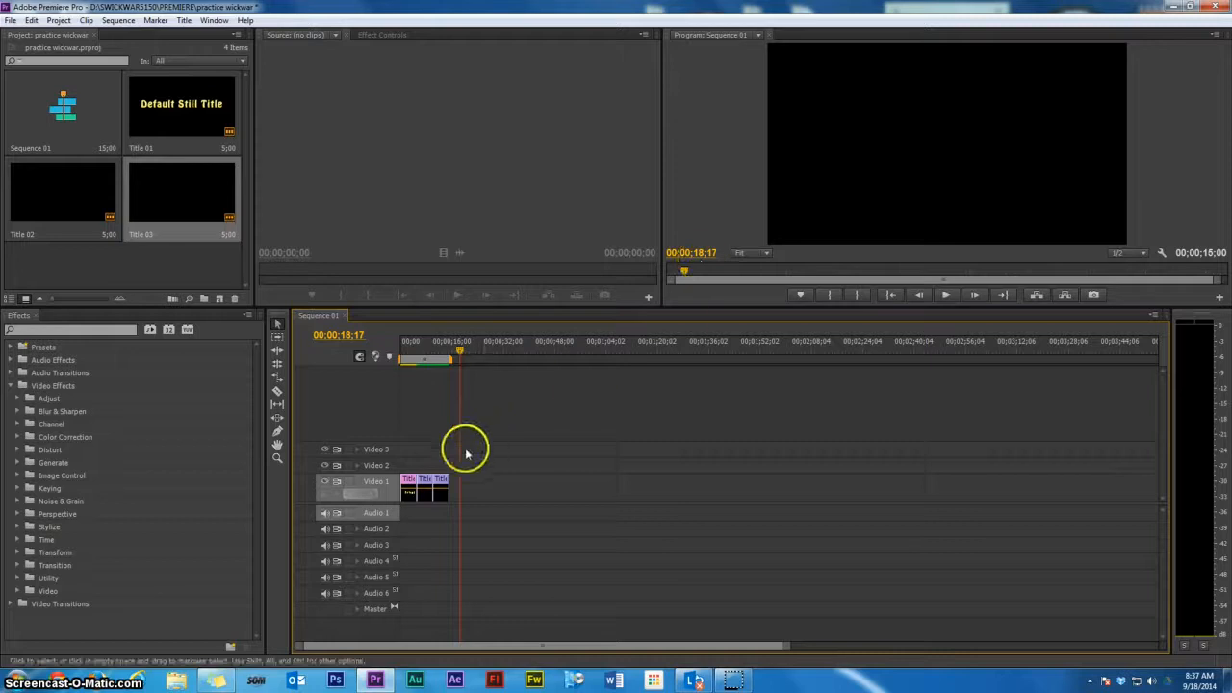
pyautogui.doubleClick(408, 489)
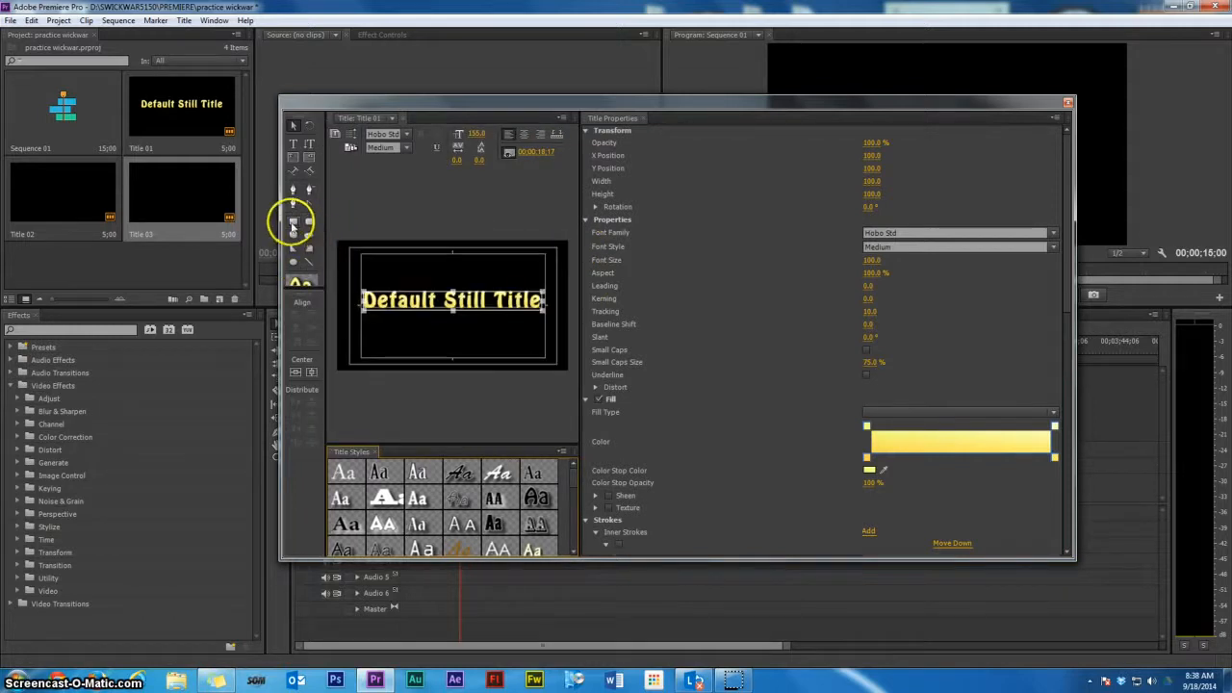
pyautogui.click(293, 222)
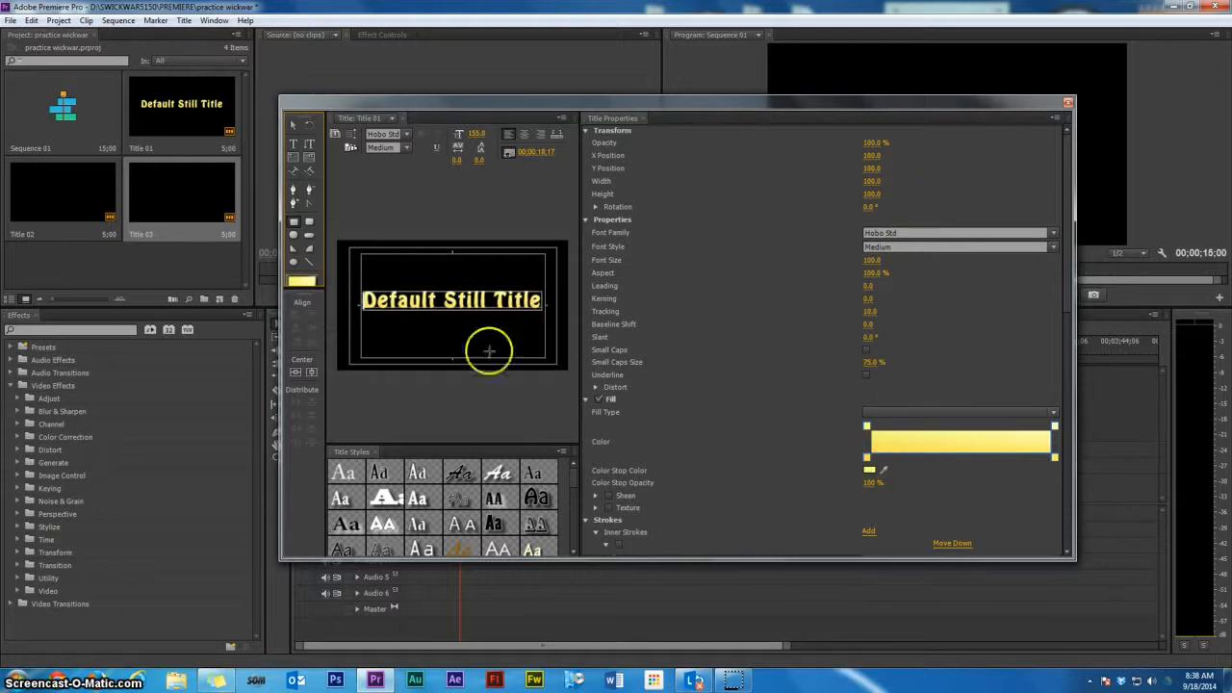
pyautogui.moveTo(344, 275)
pyautogui.mouseDown()
pyautogui.moveTo(482, 325)
pyautogui.moveTo(530, 303)
pyautogui.moveTo(561, 327)
pyautogui.mouseUp()
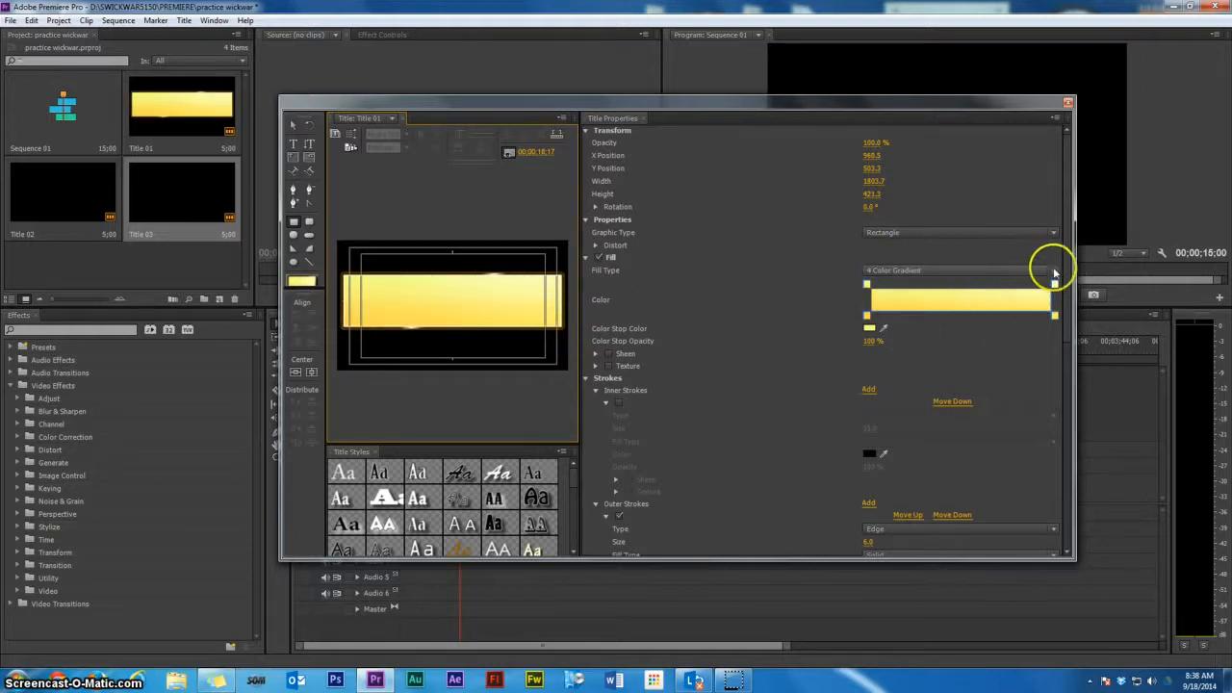
# Change the rectangle's fill type to Solid and set its color to blue
pyautogui.click(1053, 273)
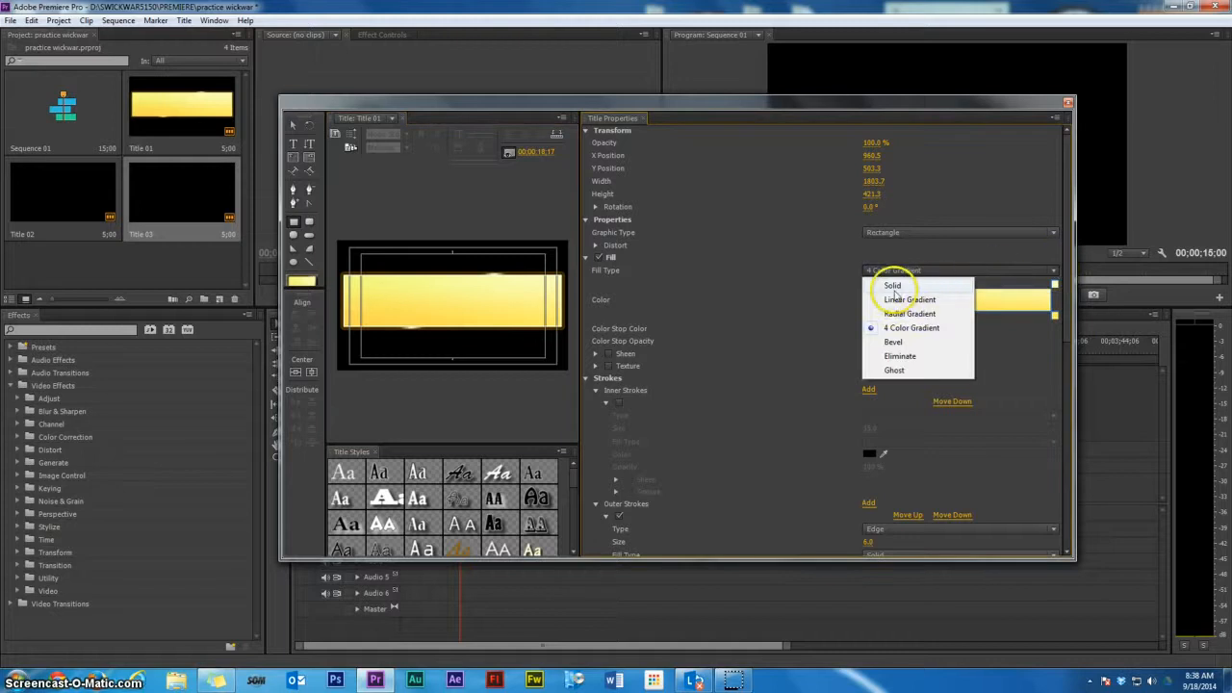
pyautogui.click(883, 278)
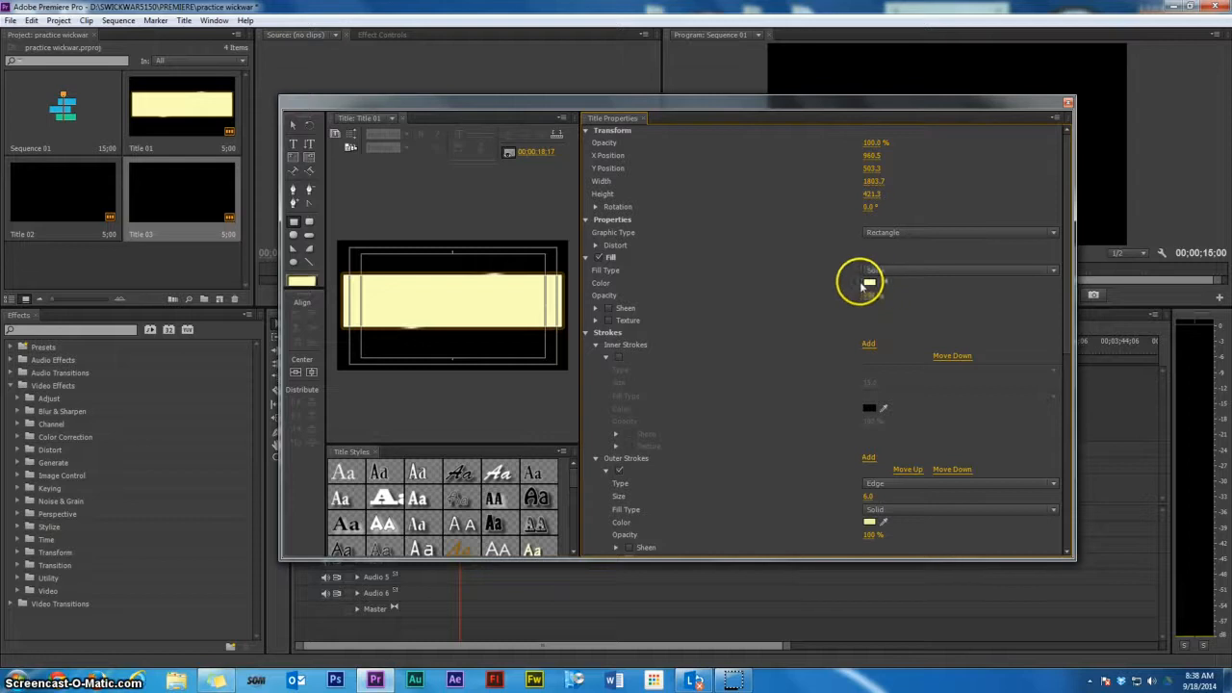
pyautogui.click(869, 283)
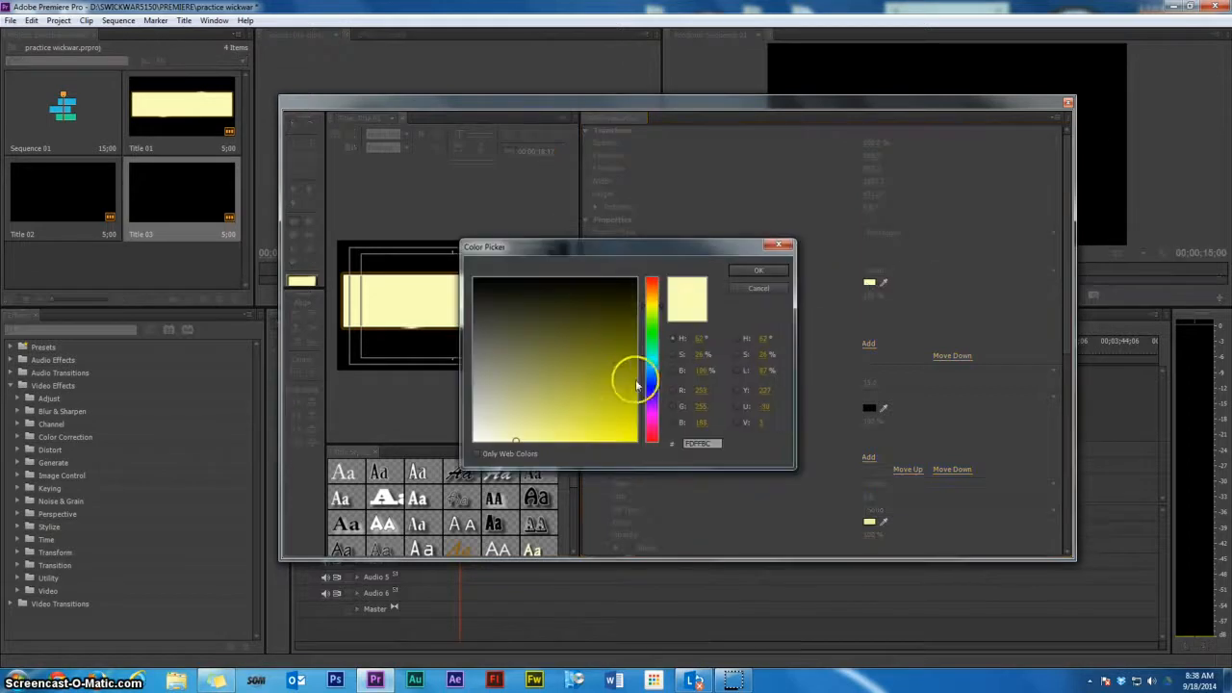
pyautogui.click(651, 385)
pyautogui.click(599, 400)
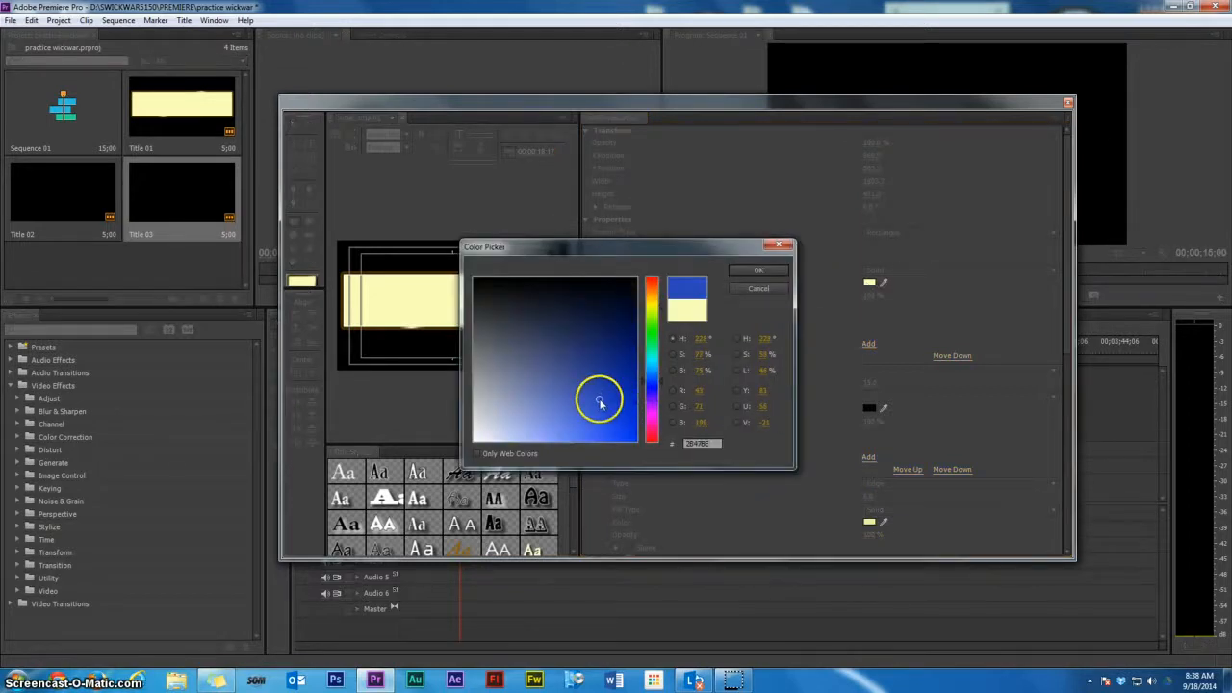
pyautogui.click(735, 276)
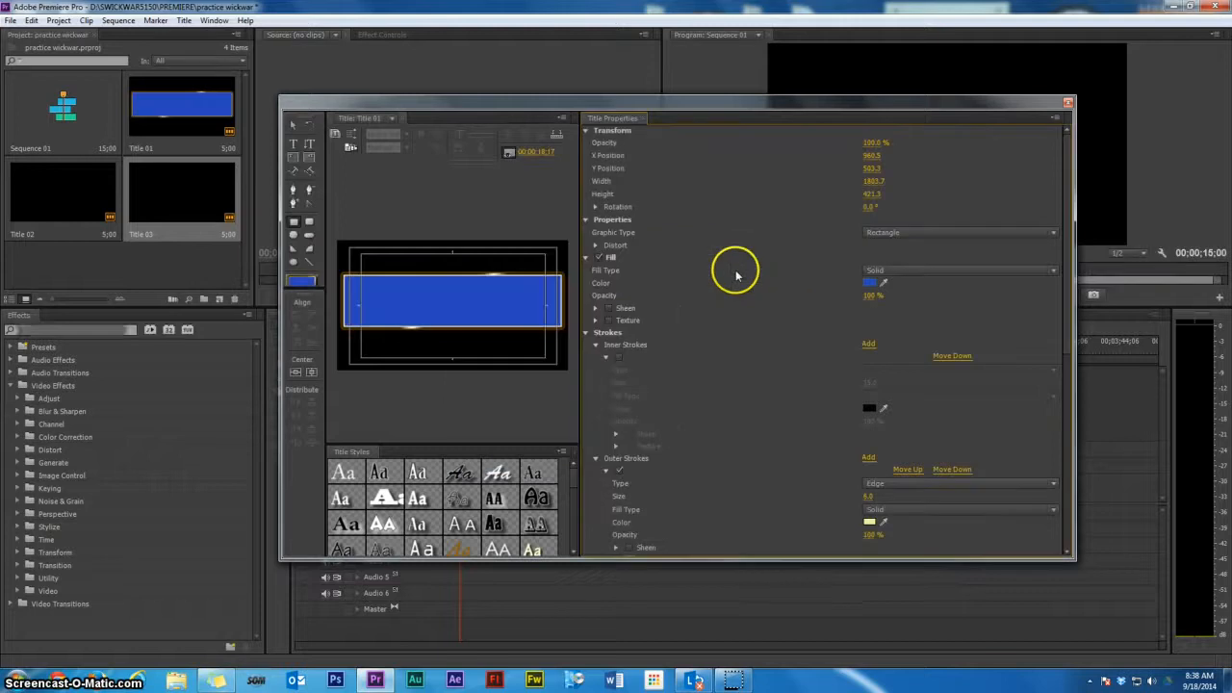
# Bring the title text in front of the rectangle and reposition and narrow the rectangle behind the text
pyautogui.moveTo(475, 291); pyautogui.dragTo(482, 337)
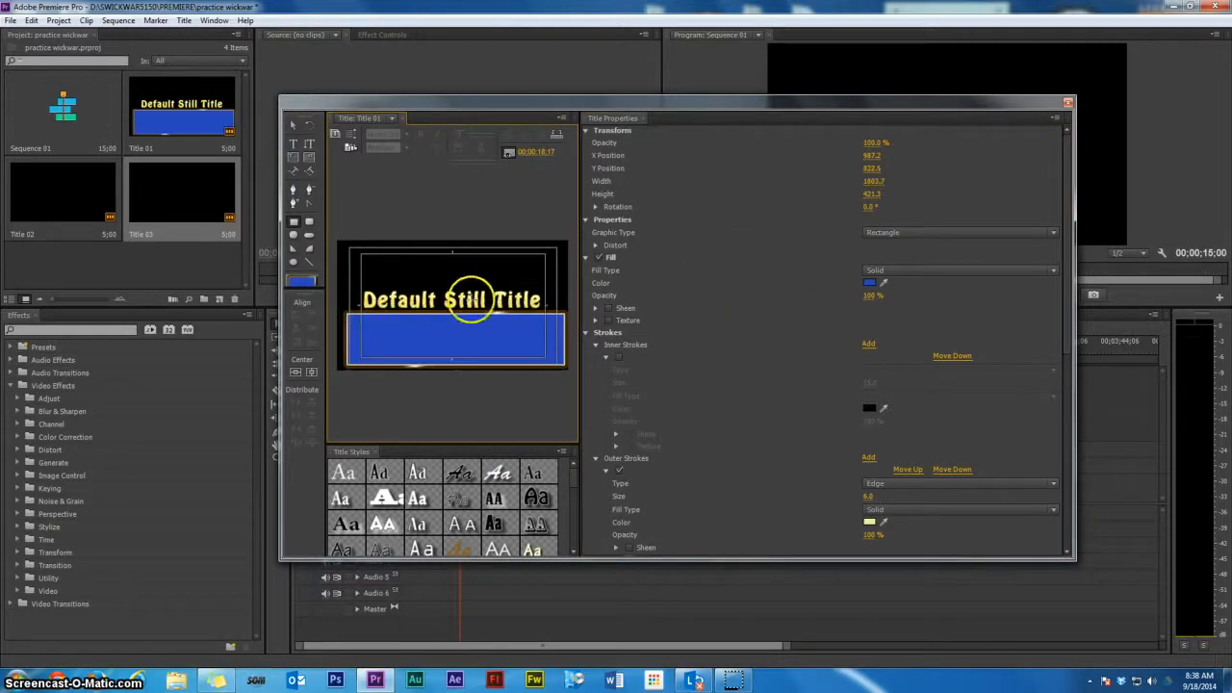
pyautogui.click(294, 125)
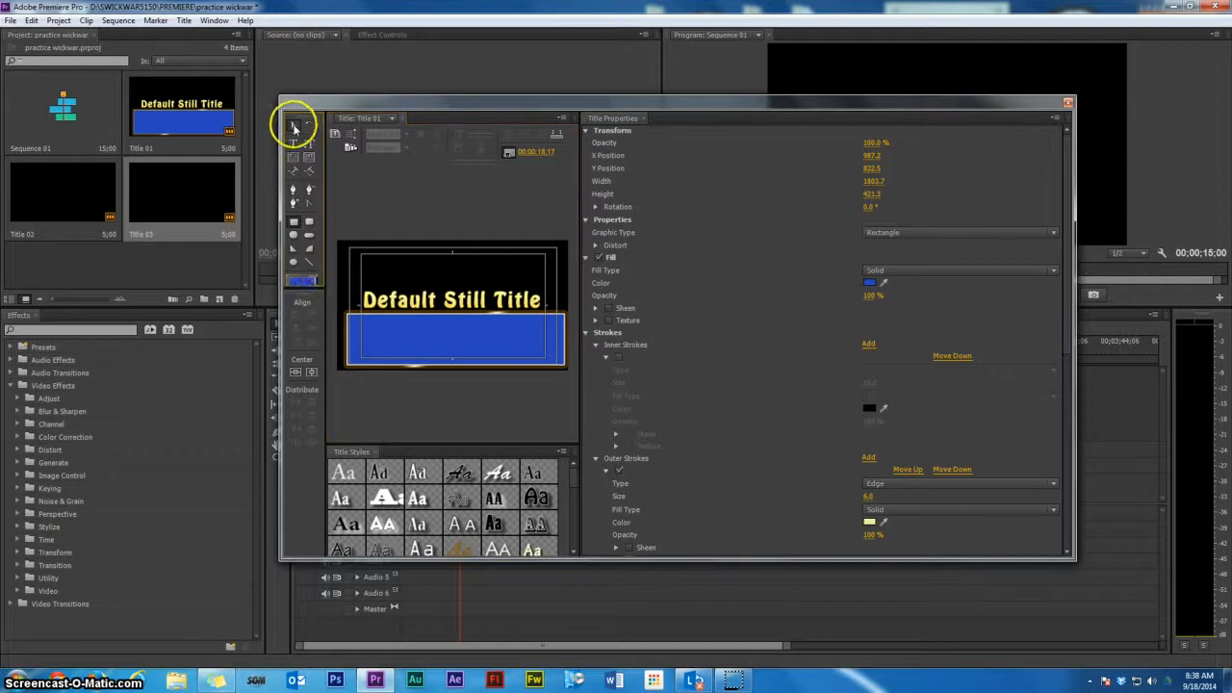
pyautogui.click(412, 303)
pyautogui.rightClick(413, 303)
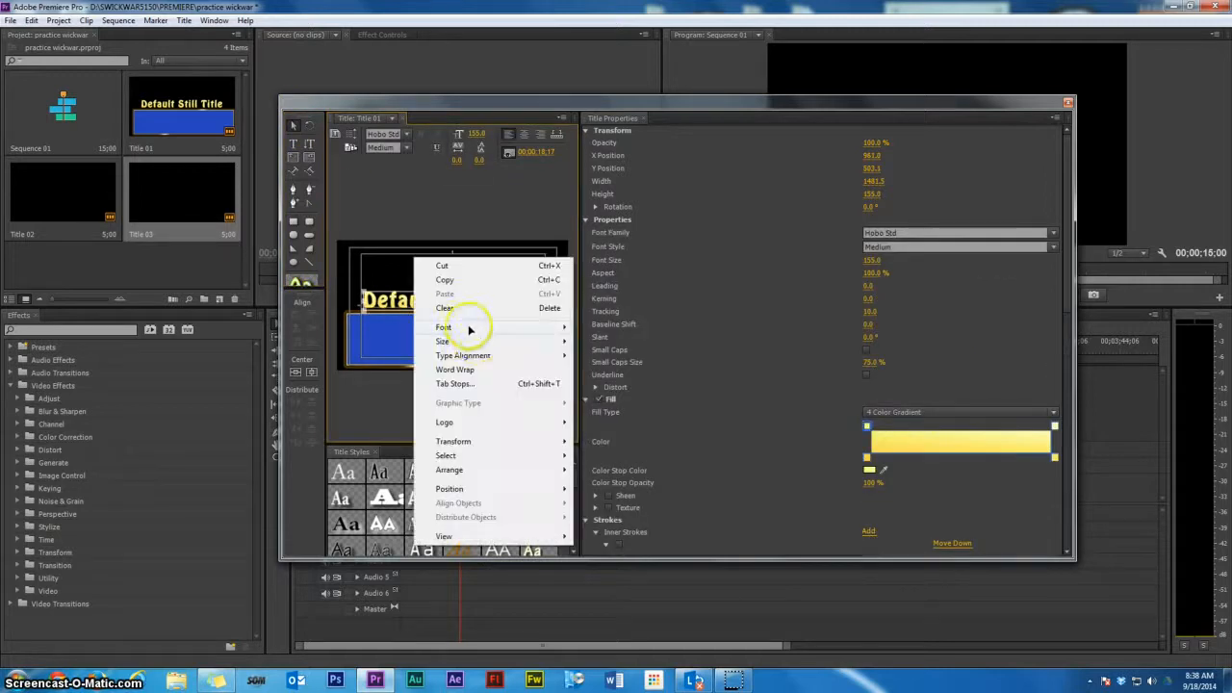
pyautogui.moveTo(506, 471)
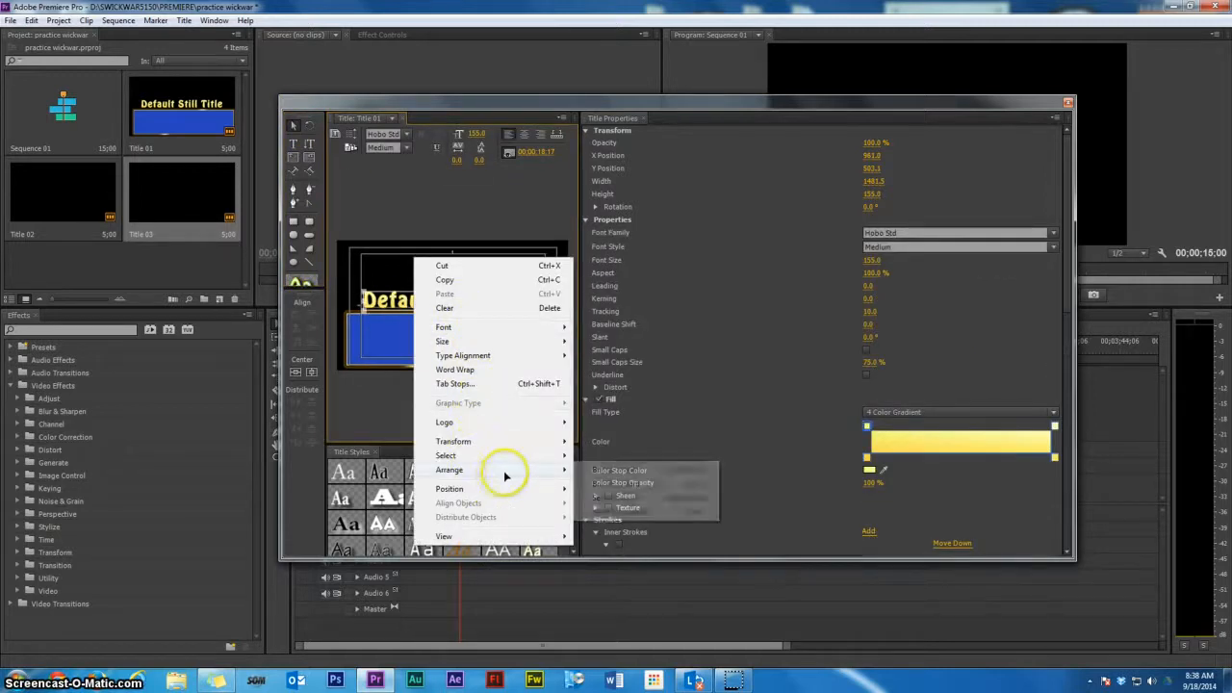
pyautogui.click(613, 471)
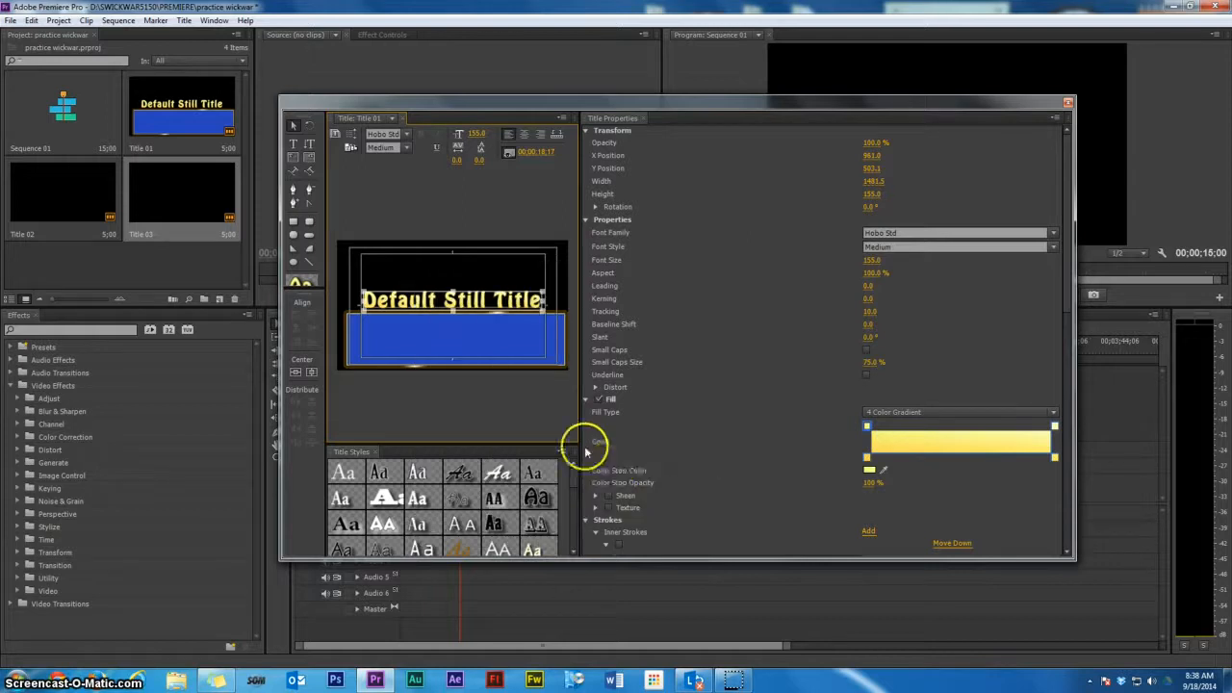
pyautogui.moveTo(484, 346); pyautogui.dragTo(481, 306)
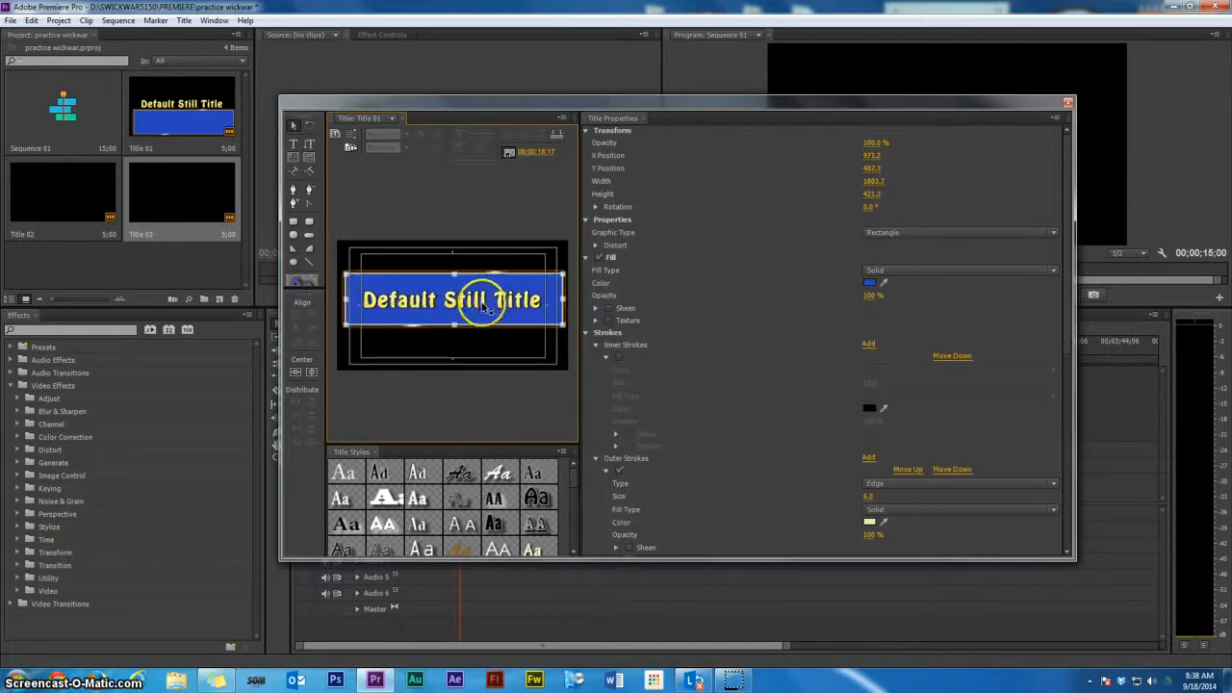
pyautogui.moveTo(561, 299); pyautogui.dragTo(548, 301)
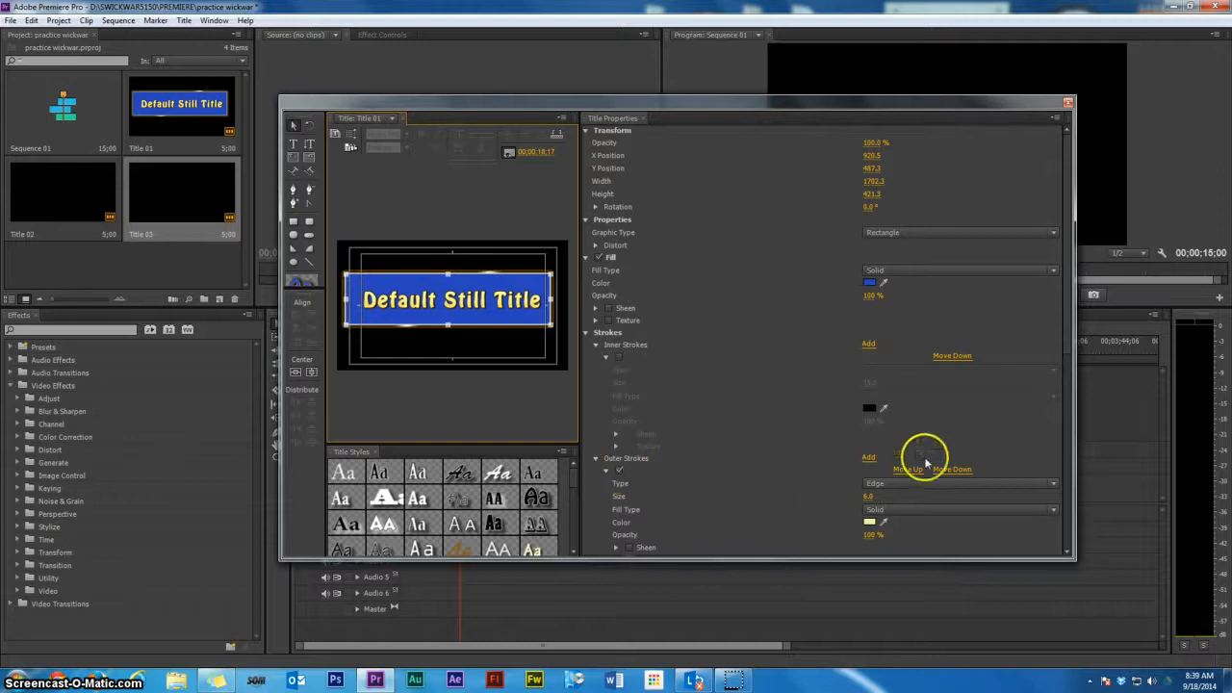
# Set the rectangle's outer stroke color to pink
pyautogui.click(869, 520)
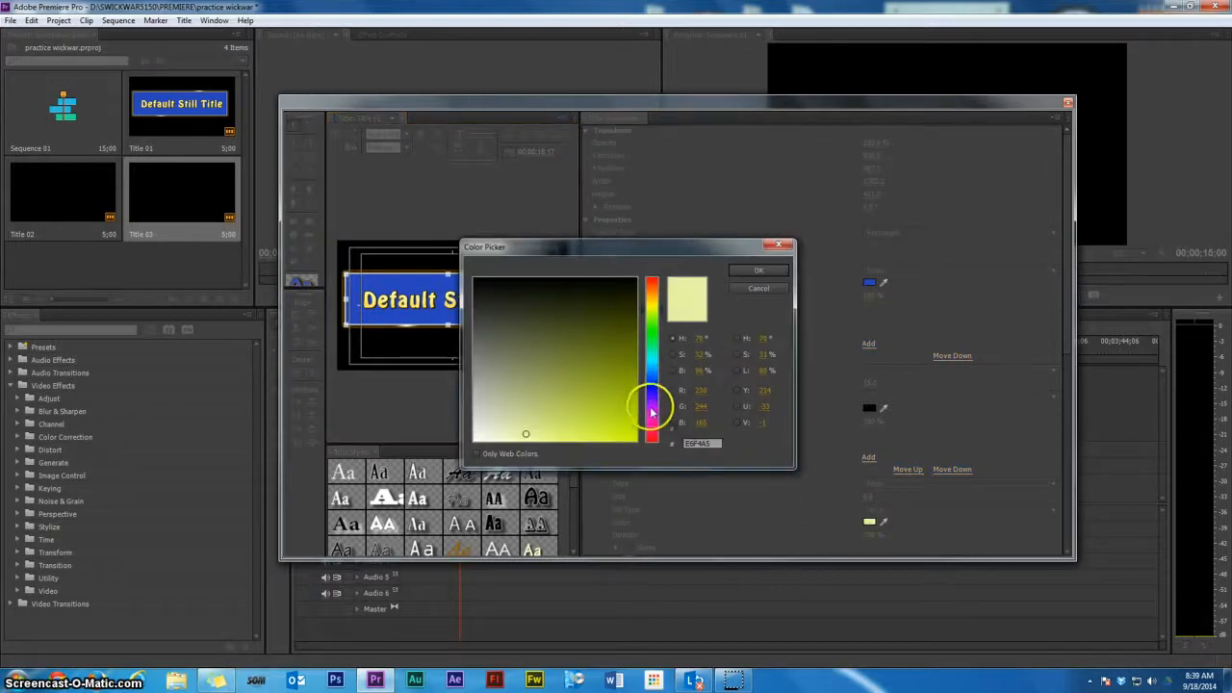
pyautogui.moveTo(652, 428); pyautogui.dragTo(651, 415)
pyautogui.moveTo(589, 393); pyautogui.dragTo(671, 449)
pyautogui.click(756, 270)
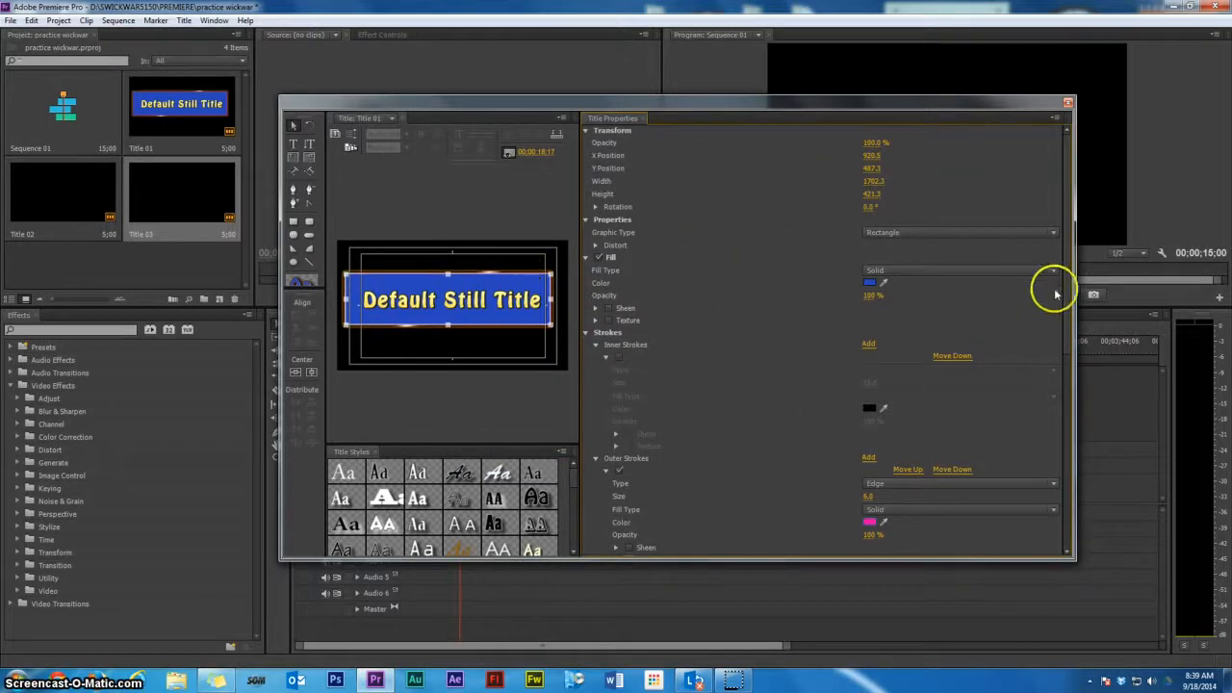
# Disable the two extra outer strokes and the shadow, and widen the outer stroke size to 36
pyautogui.moveTo(1065, 299)
pyautogui.mouseDown()
pyautogui.moveTo(1039, 426)
pyautogui.moveTo(924, 459)
pyautogui.mouseUp()
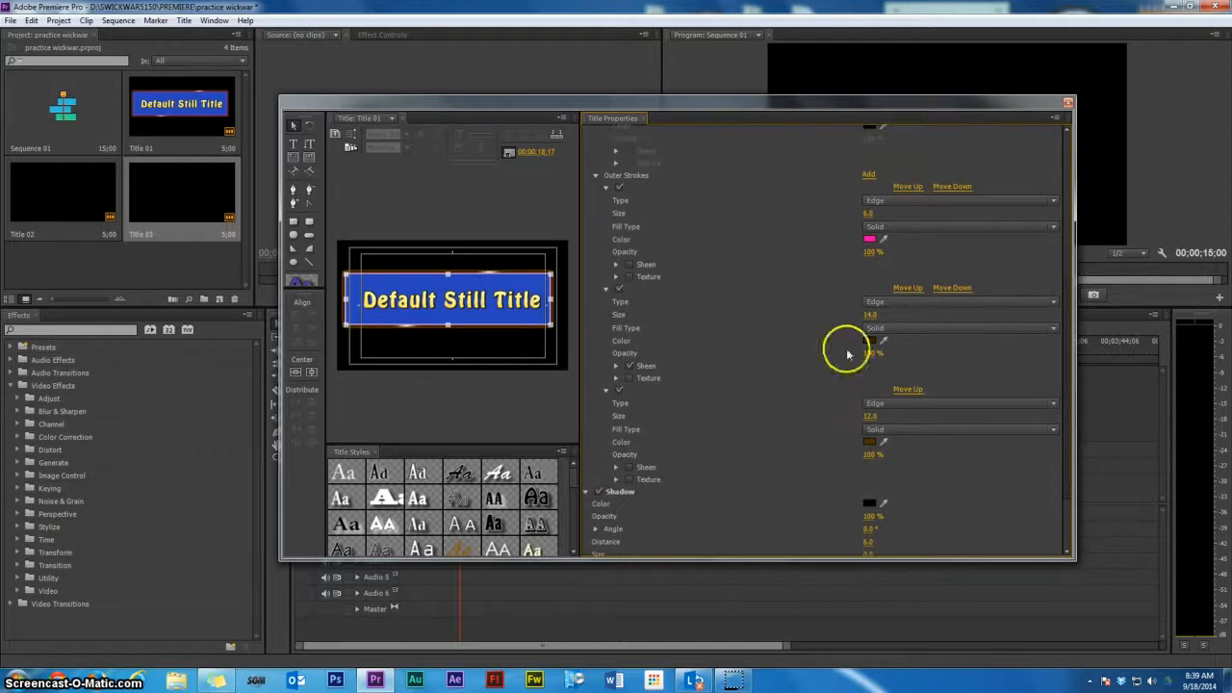
pyautogui.click(619, 288)
pyautogui.click(619, 391)
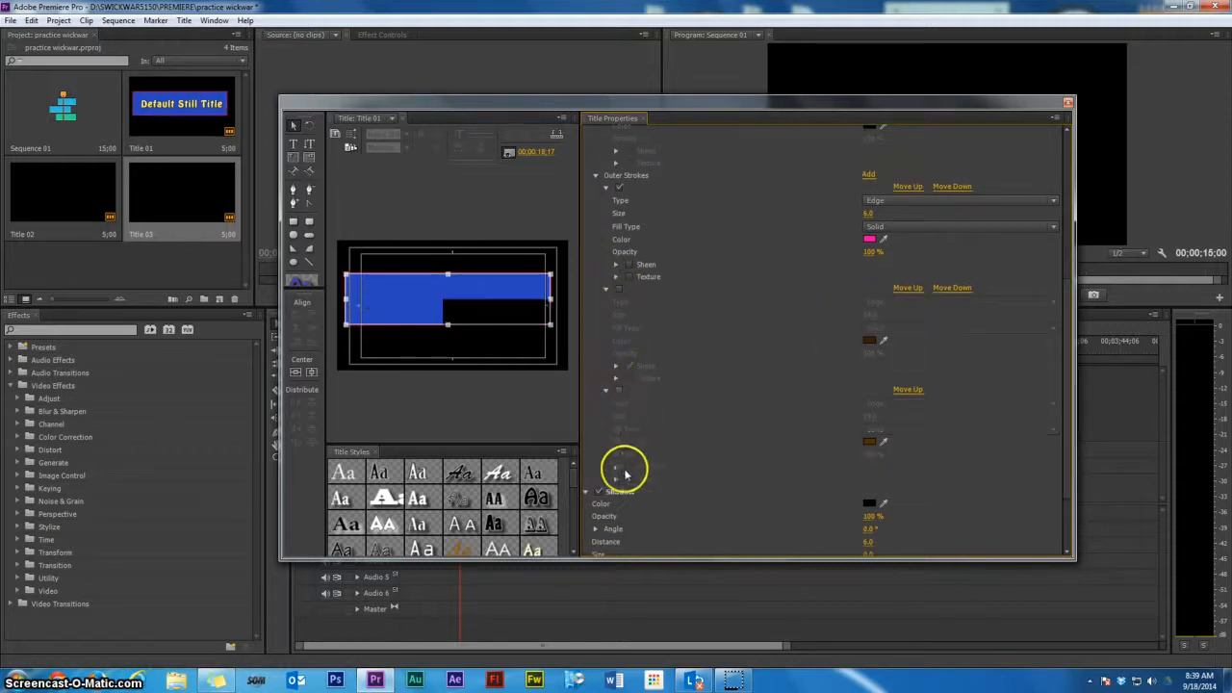
pyautogui.click(598, 493)
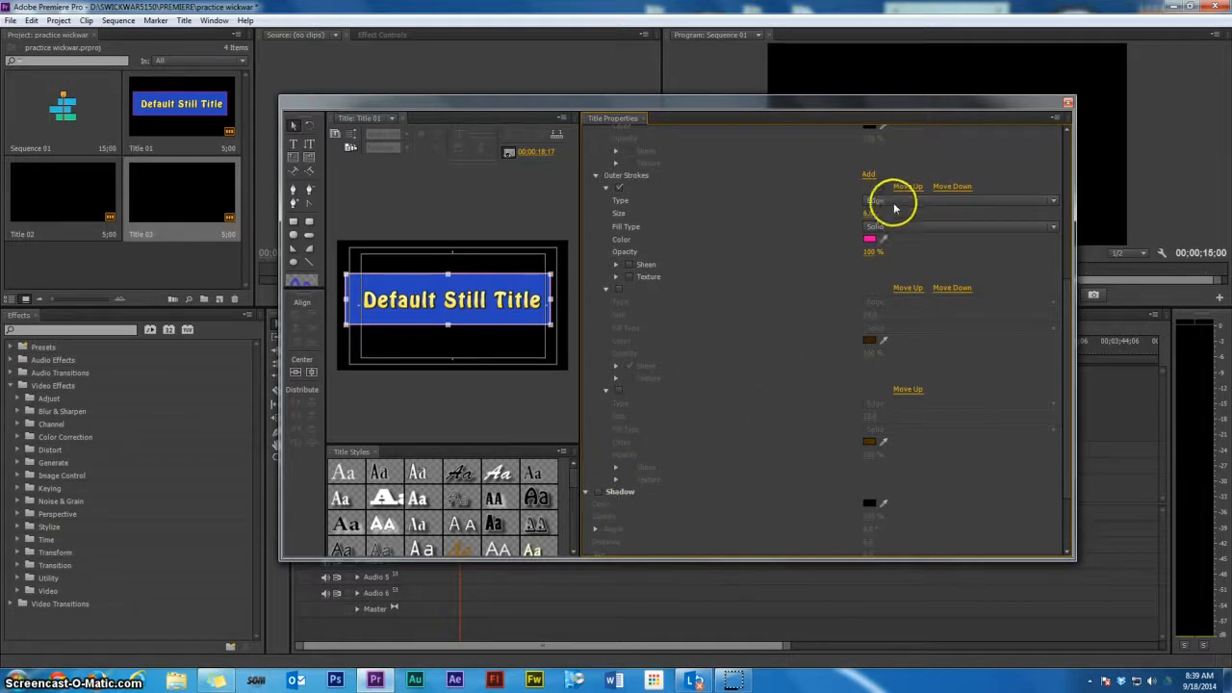
pyautogui.moveTo(876, 214)
pyautogui.mouseDown()
pyautogui.moveTo(908, 212)
pyautogui.moveTo(885, 215)
pyautogui.mouseUp()
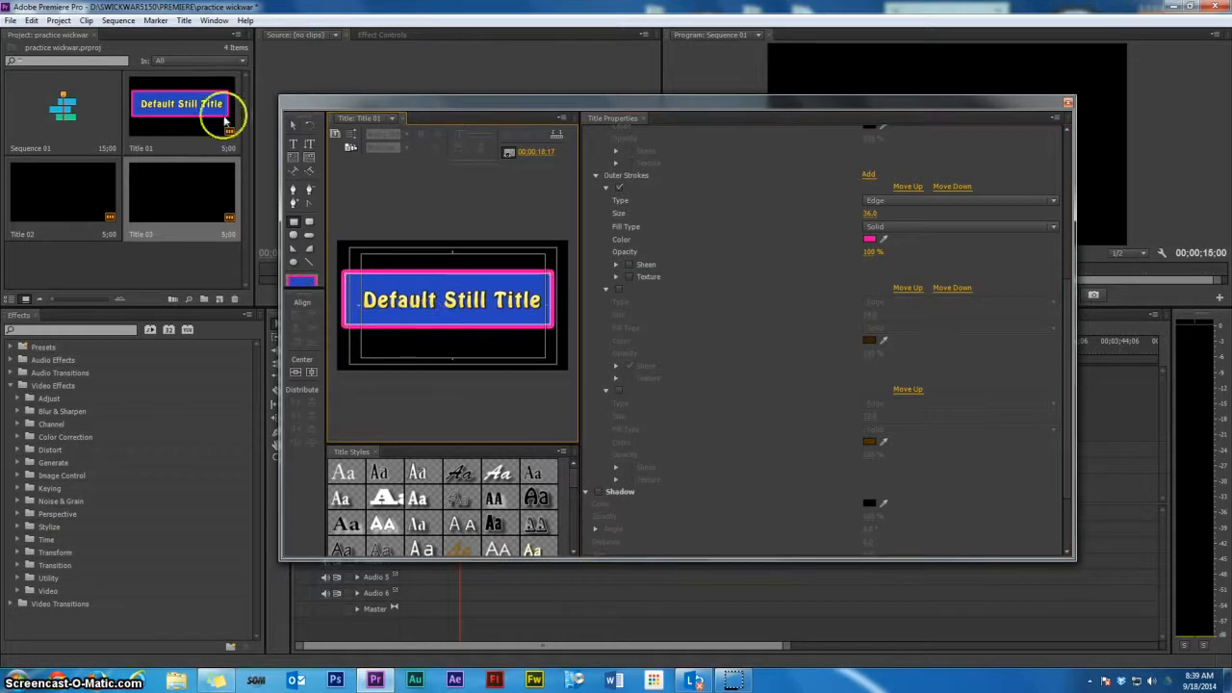
# Check the title's Roll/Crawl options, accept them, and close the Titler
pyautogui.click(185, 21)
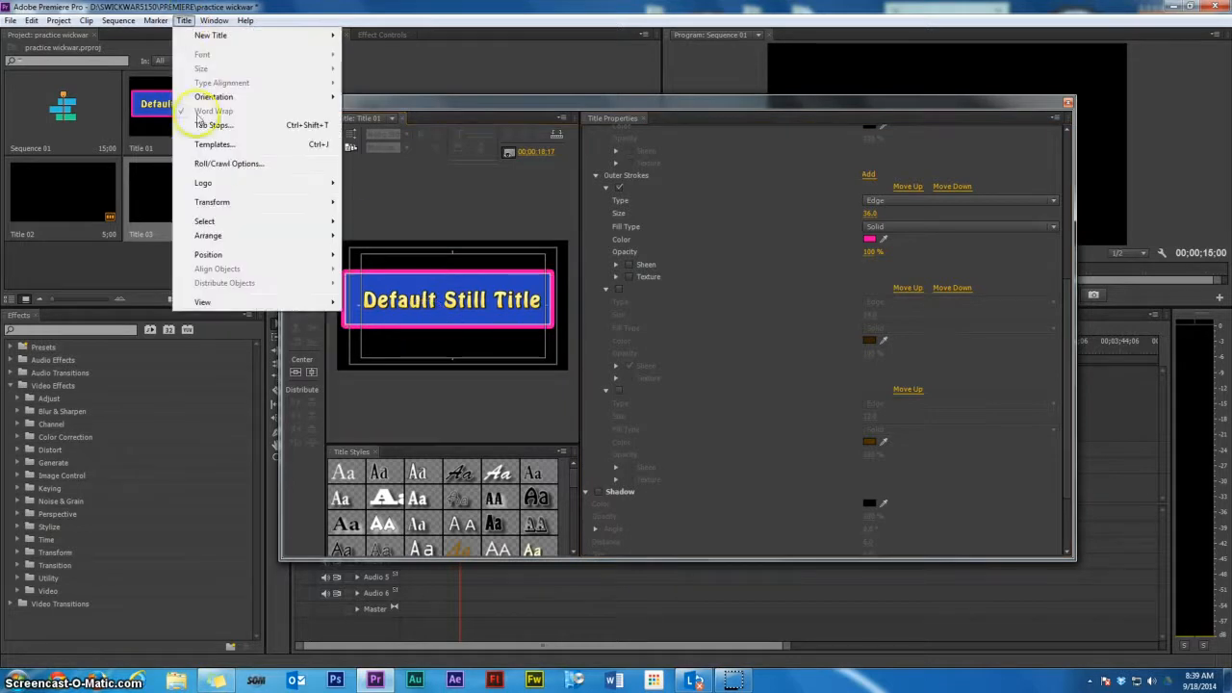
pyautogui.click(217, 170)
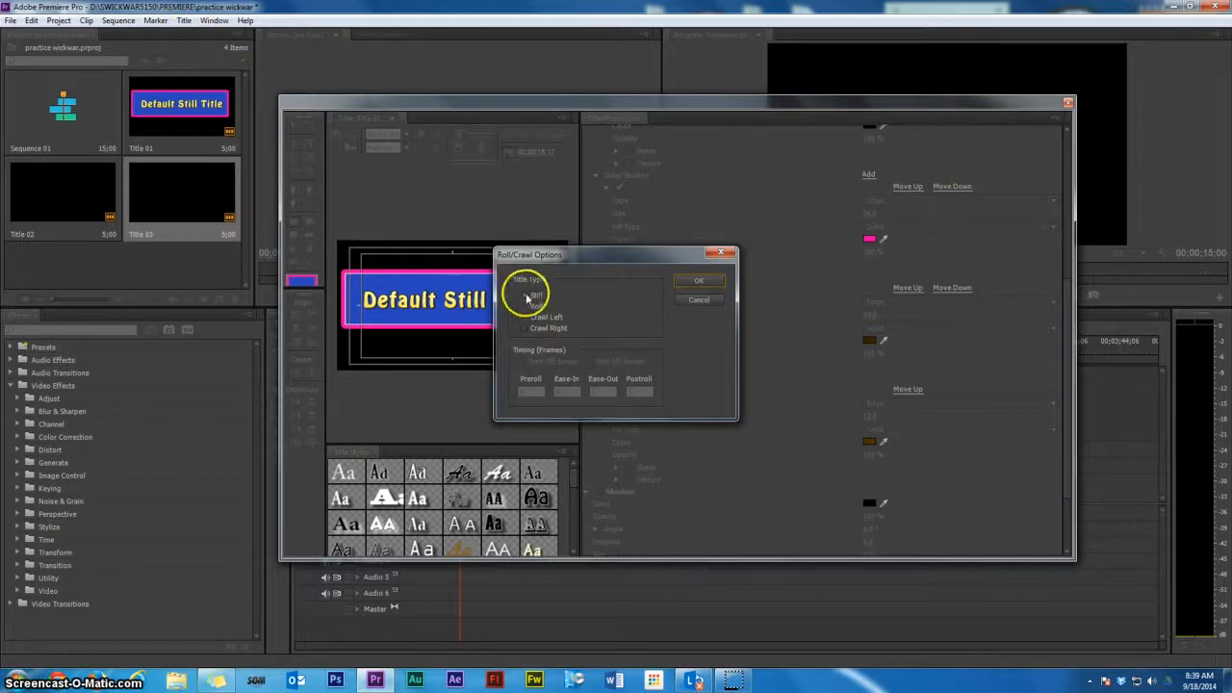
pyautogui.click(709, 283)
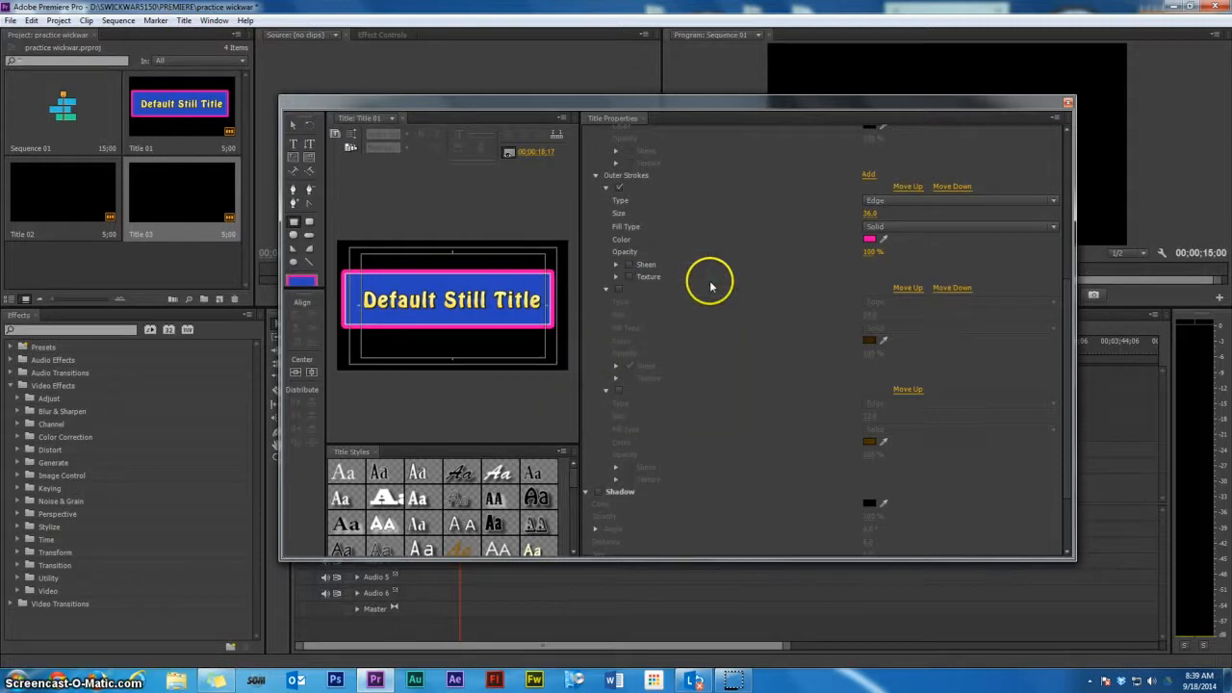
pyautogui.click(1068, 102)
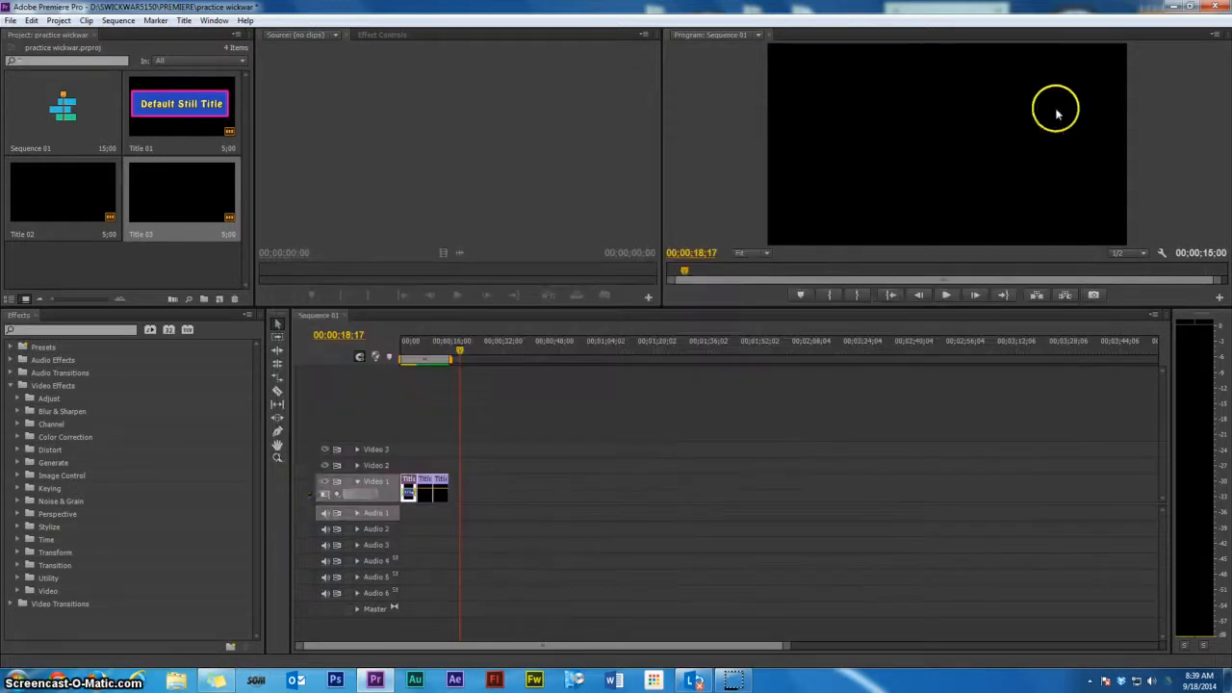
# Preview Title 01 in the sequence, briefly reopening and closing it in the Titler
pyautogui.click(408, 358)
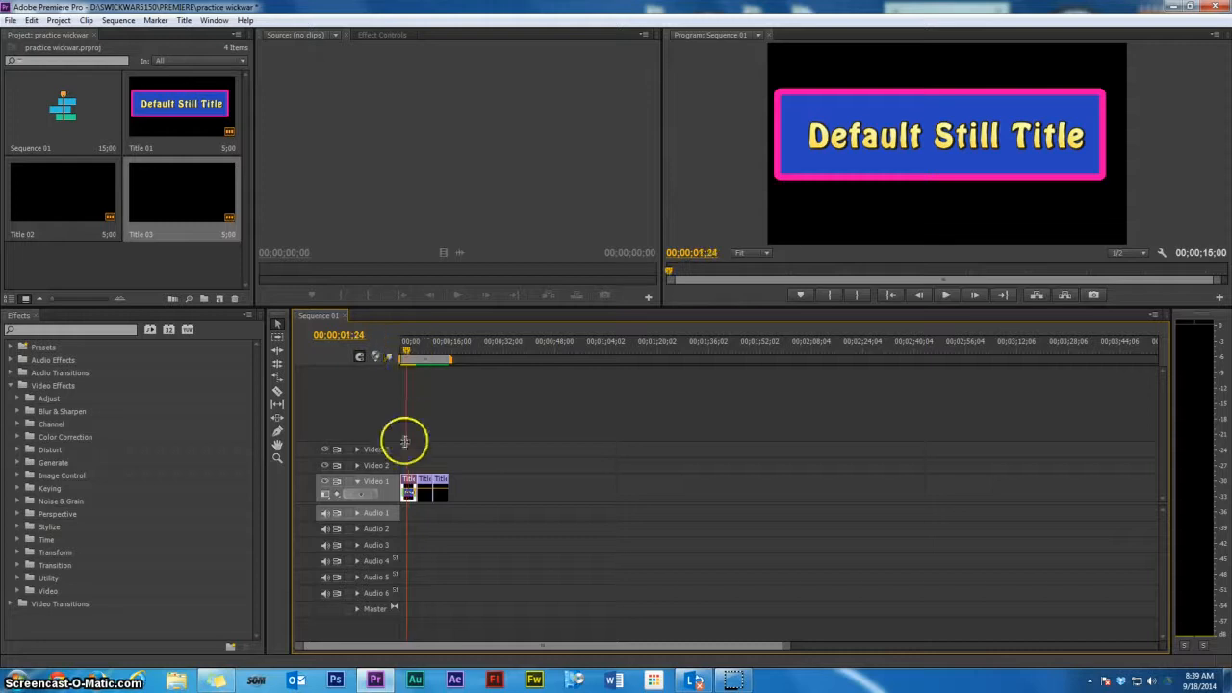
pyautogui.doubleClick(408, 493)
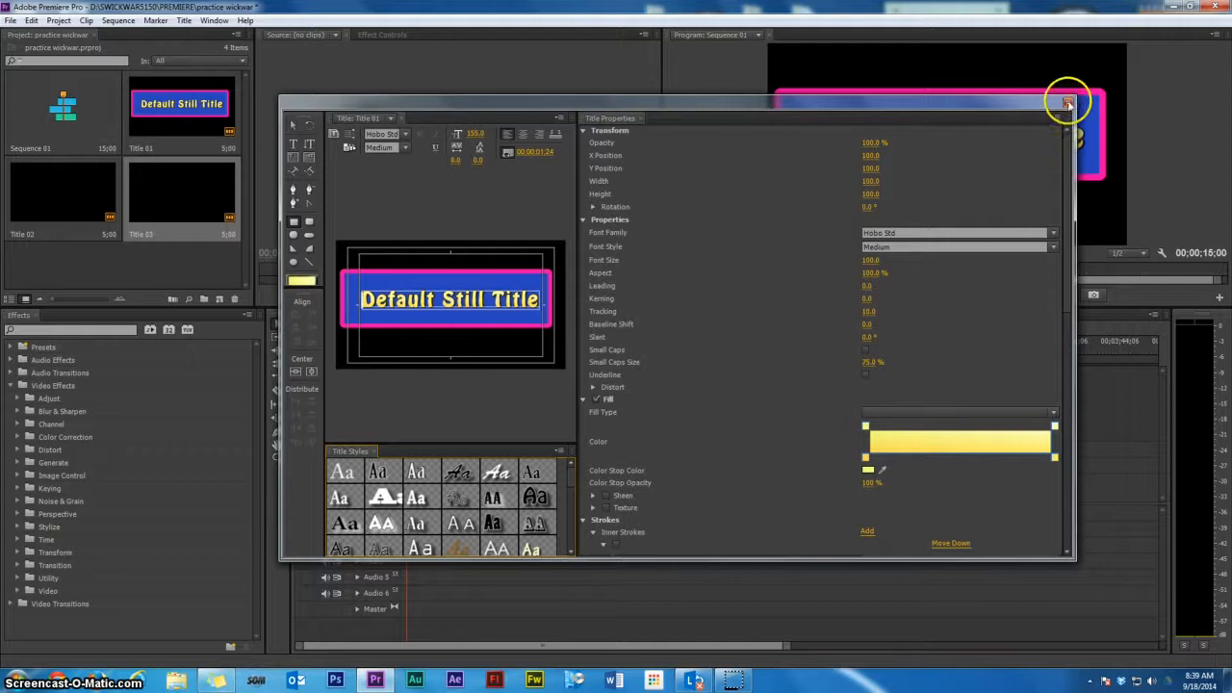
pyautogui.click(1069, 103)
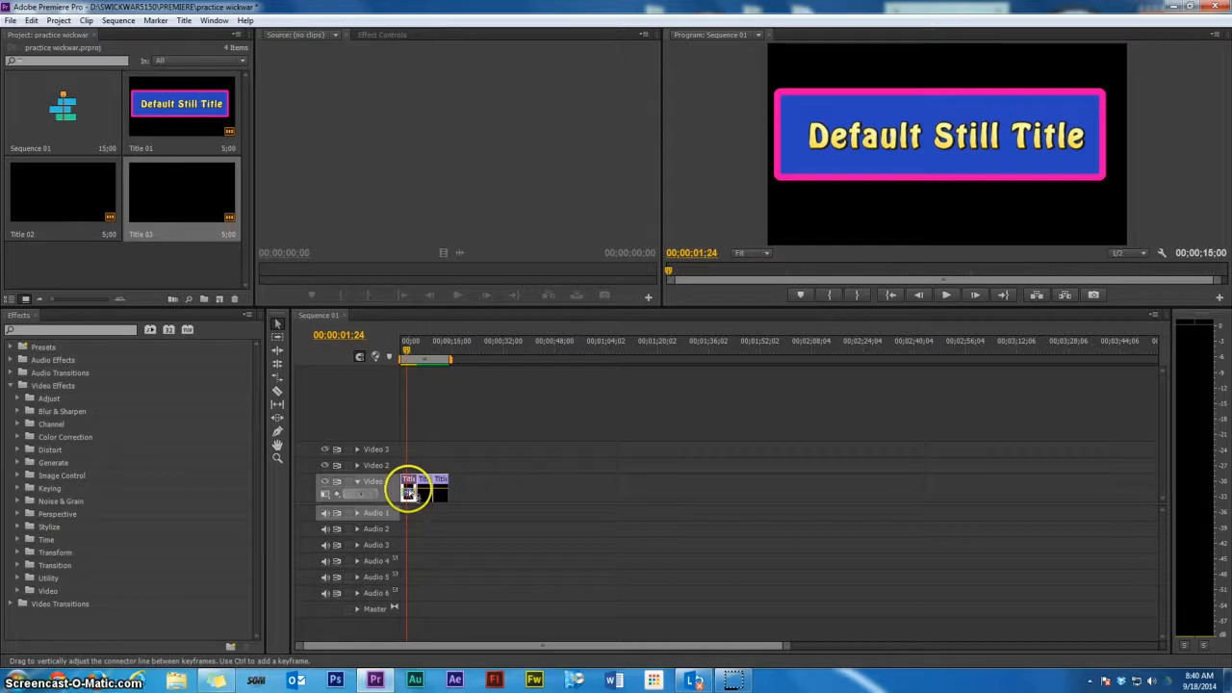
pyautogui.moveTo(409, 493); pyautogui.dragTo(411, 479)
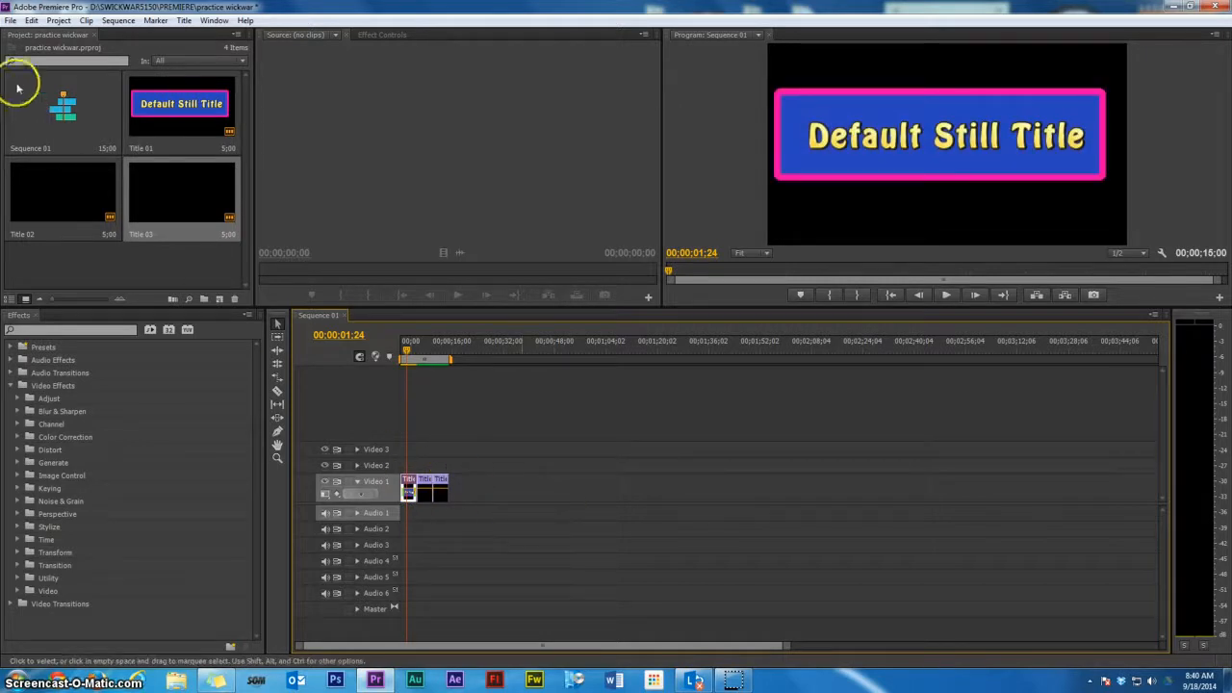
# Open the Import dialog and navigate to the SCAV folder inside SWICKWS150 > PREMIERE on the Desktop
pyautogui.click(9, 20)
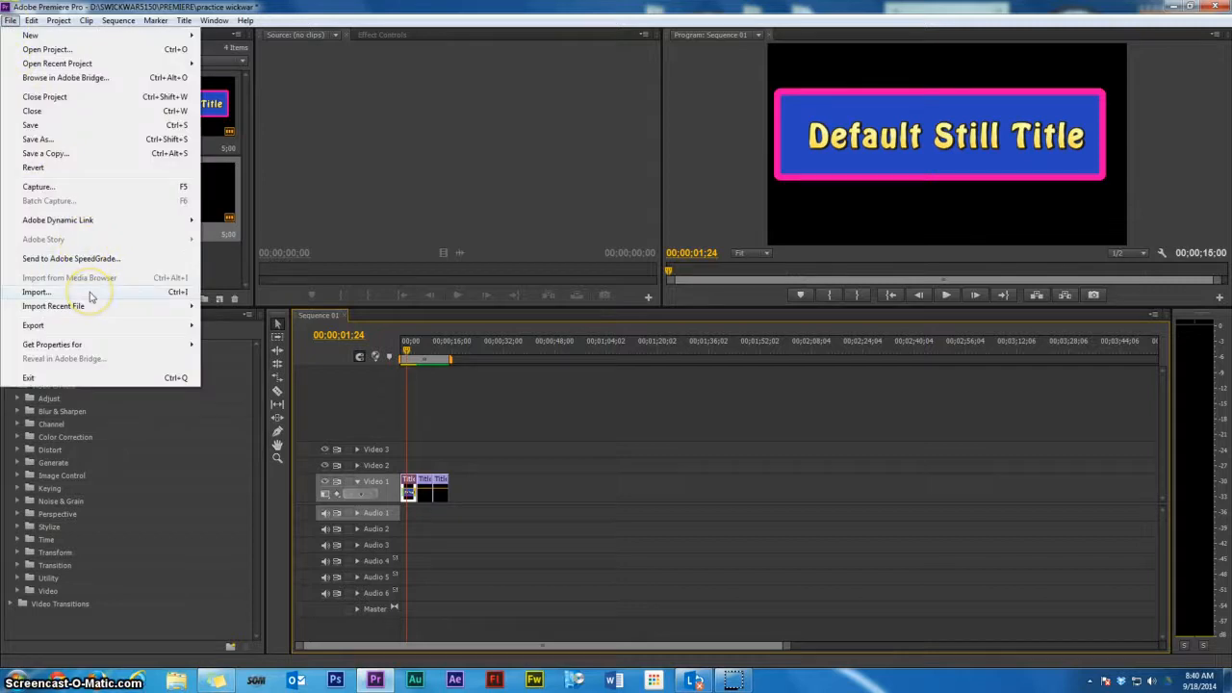
pyautogui.click(35, 291)
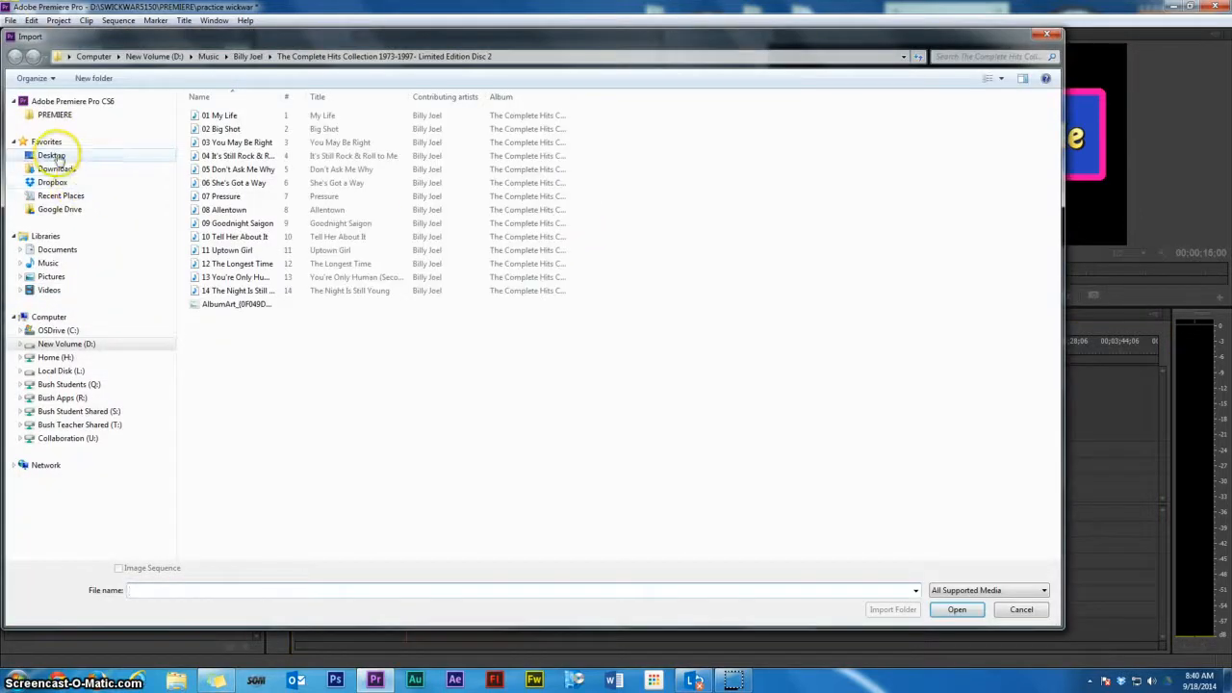
pyautogui.click(53, 156)
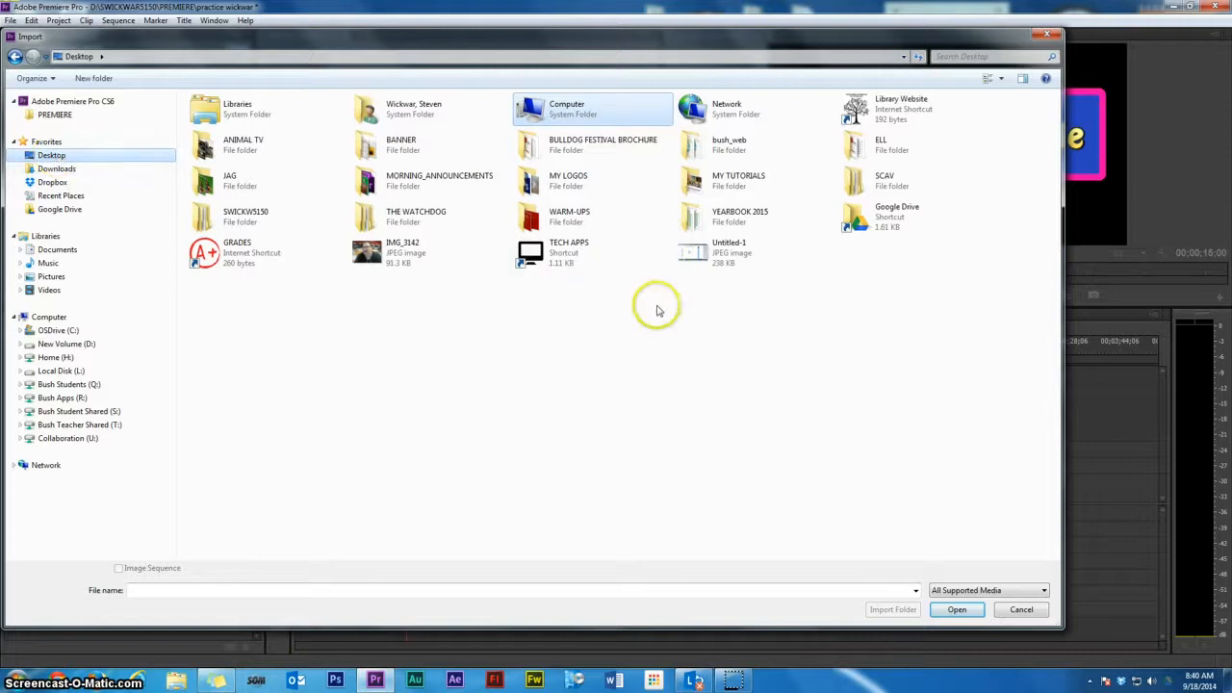
pyautogui.doubleClick(238, 217)
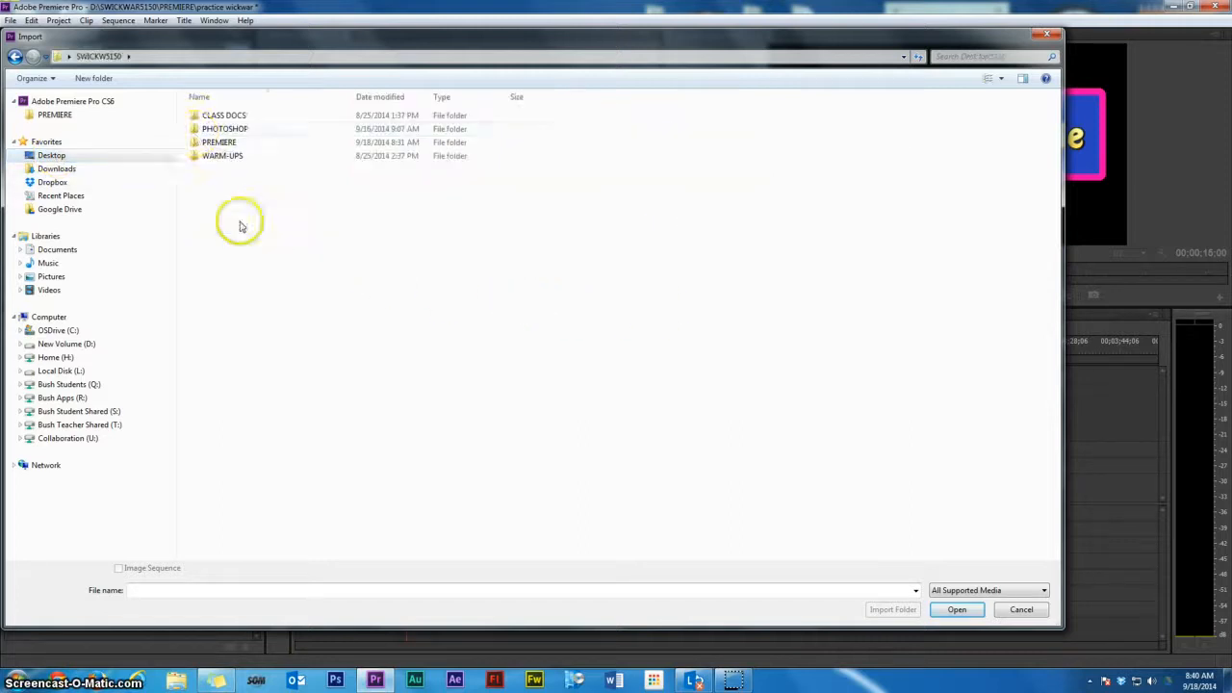
pyautogui.click(221, 145)
pyautogui.doubleClick(220, 144)
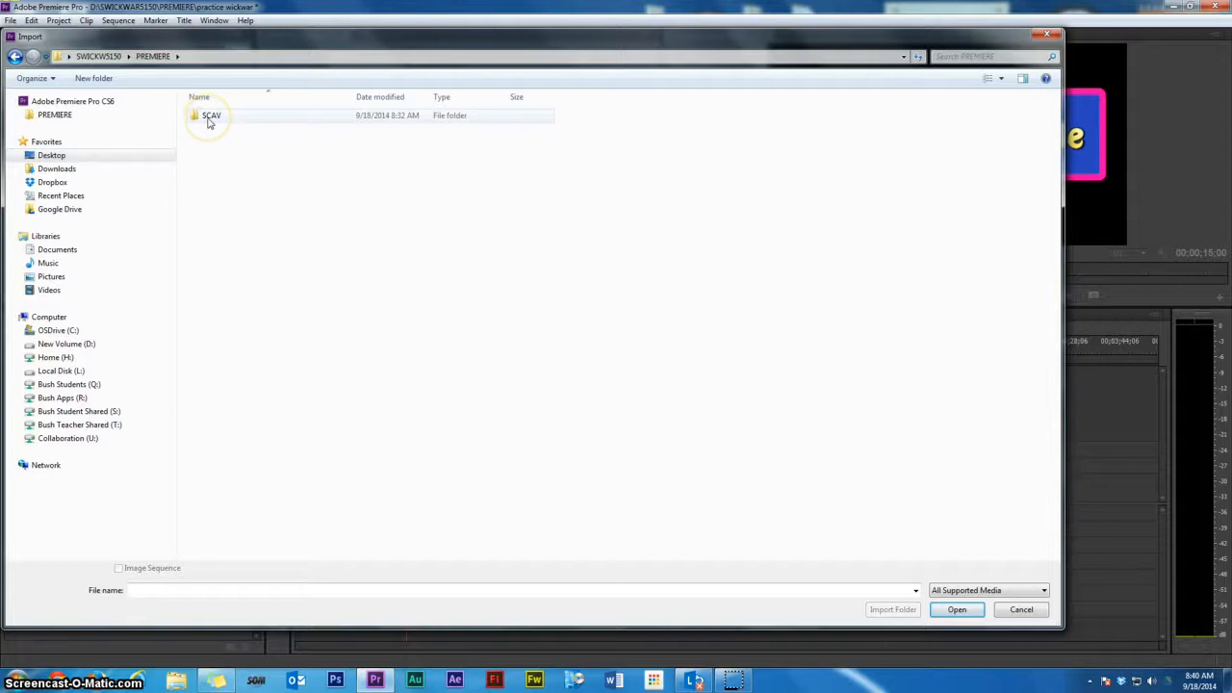
pyautogui.doubleClick(209, 117)
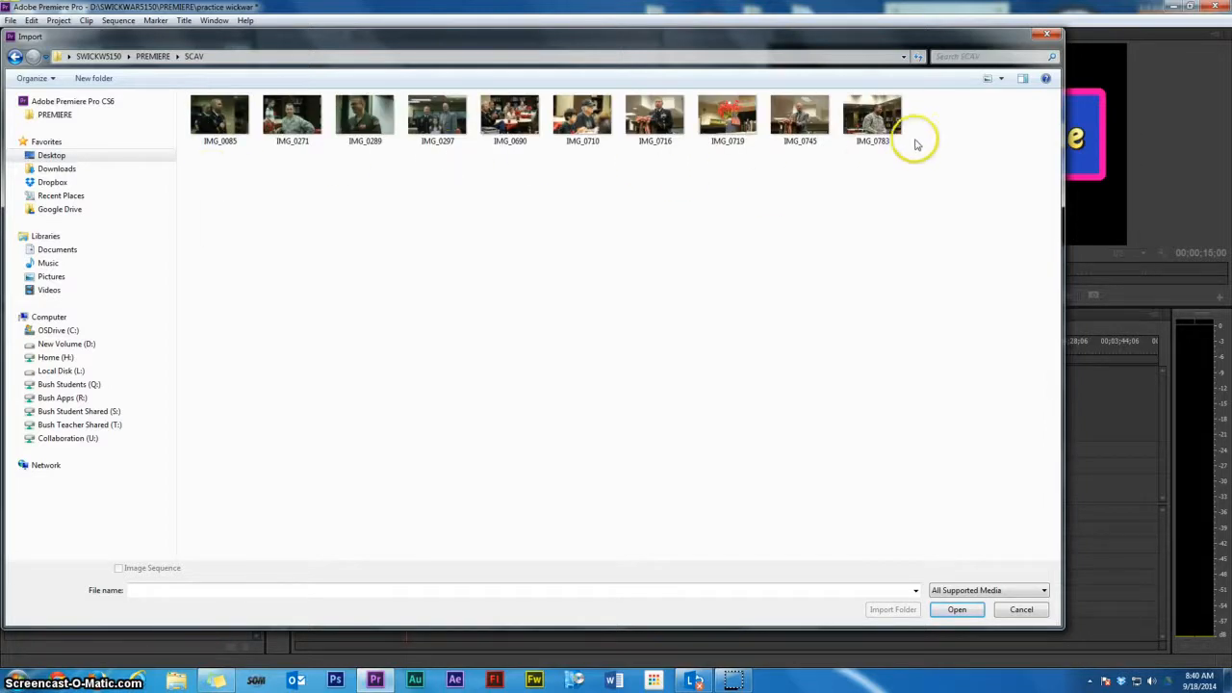
# Select all ten images in the SCAV folder and import them into the project
pyautogui.click(597, 125)
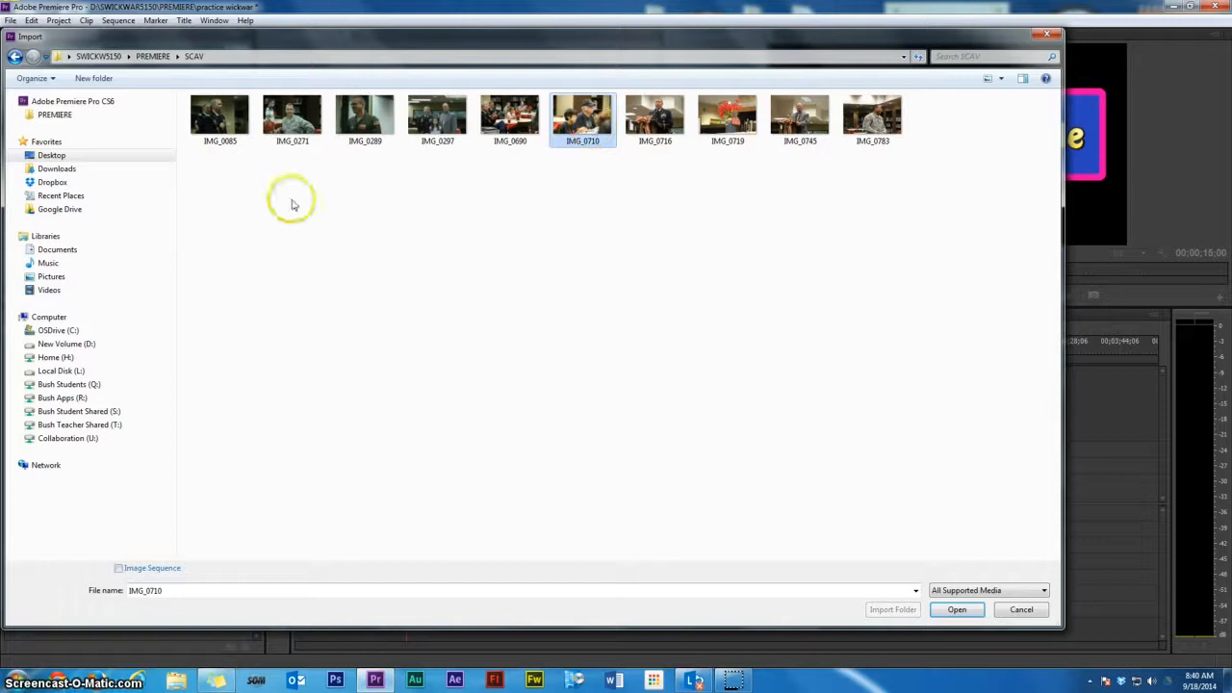
pyautogui.click(222, 123)
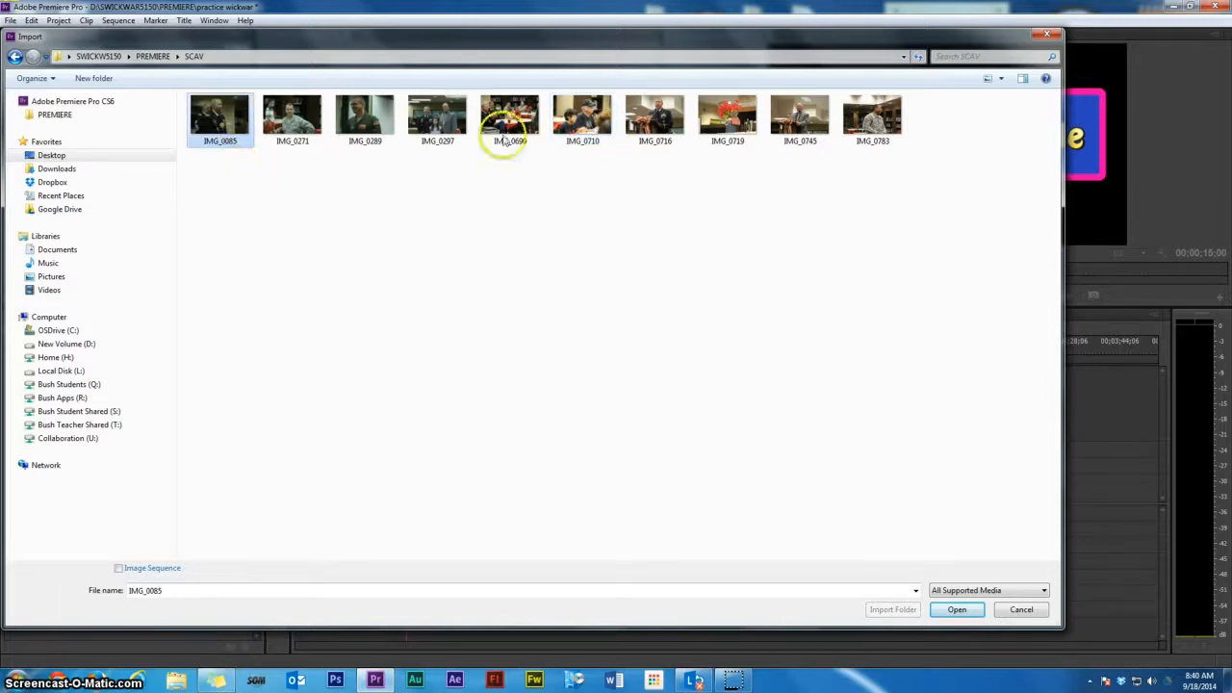
pyautogui.click(871, 117)
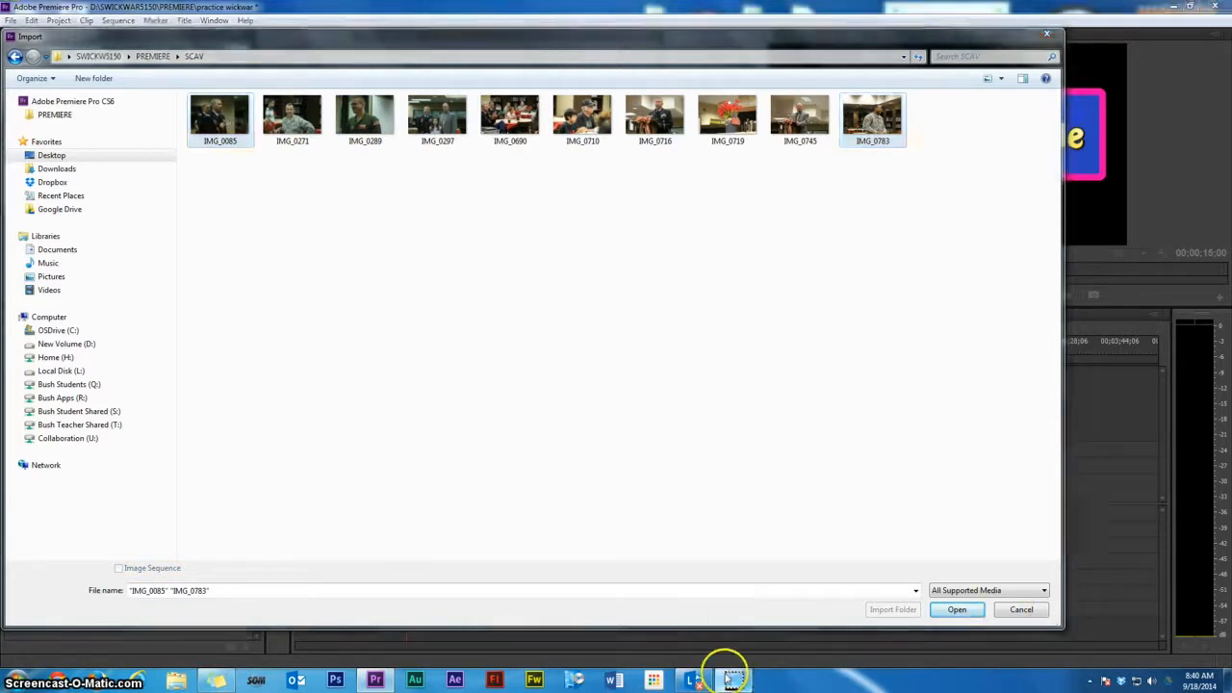
pyautogui.hotkey('ctrl', 'a')
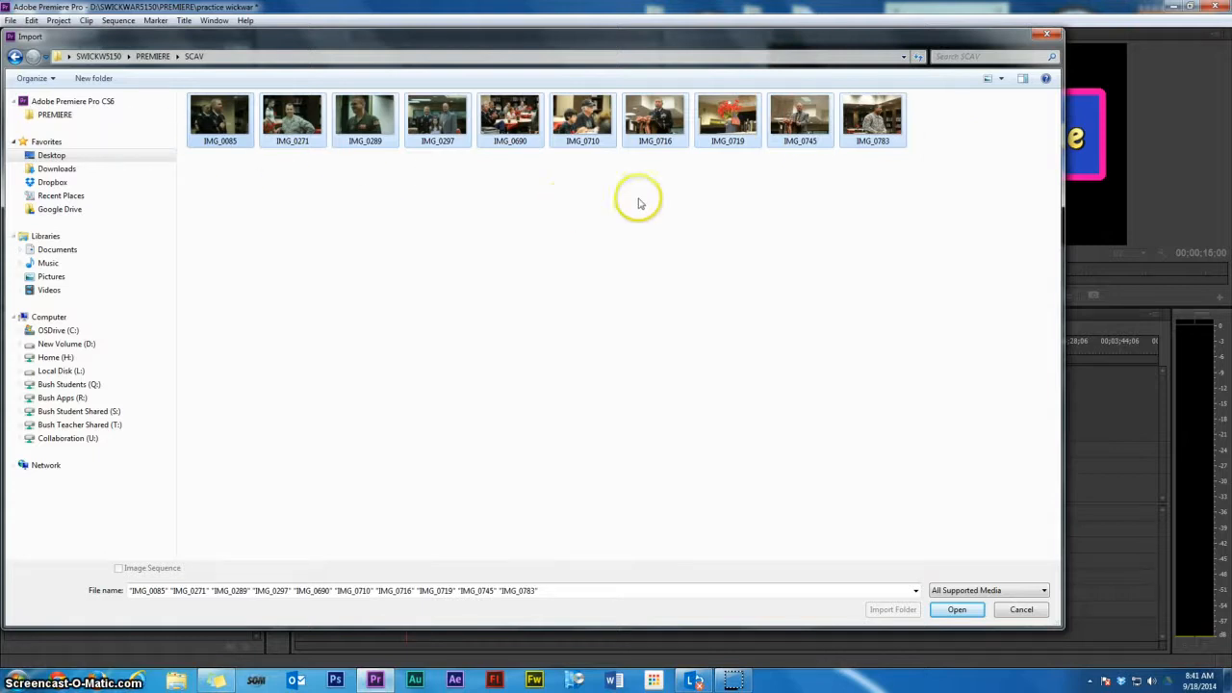
pyautogui.click(956, 612)
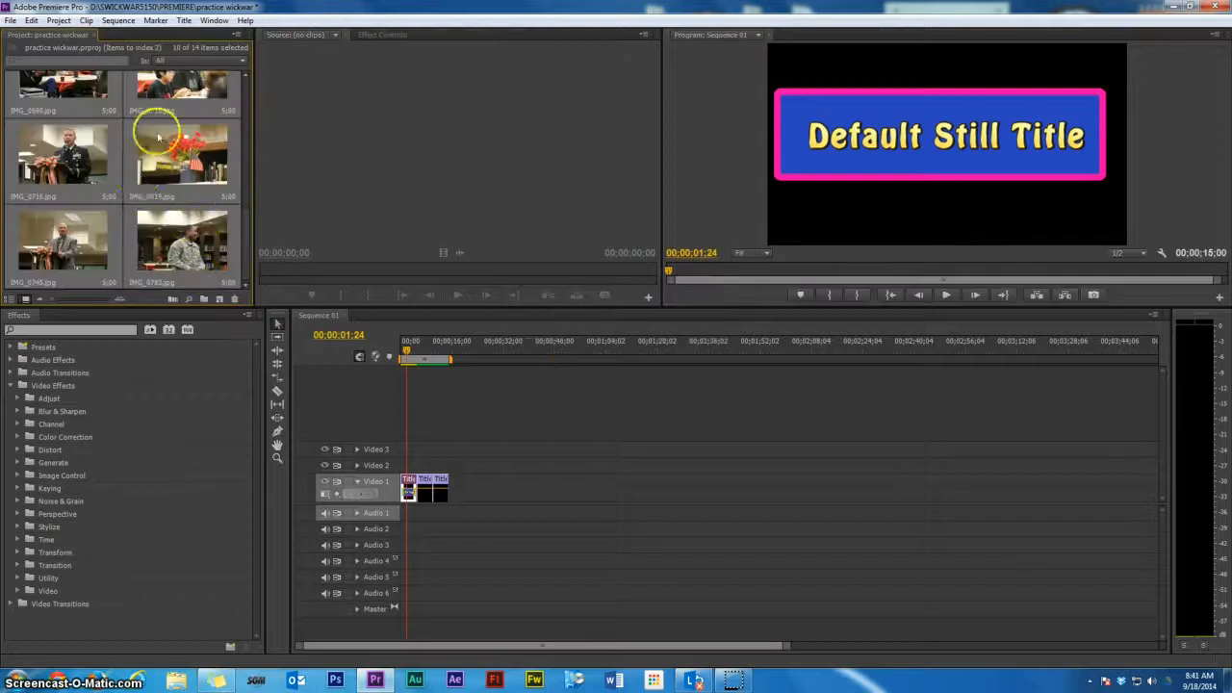
# Select the ten imported images in the project and place them on the Video 1 track after the title clips
pyautogui.click(231, 228)
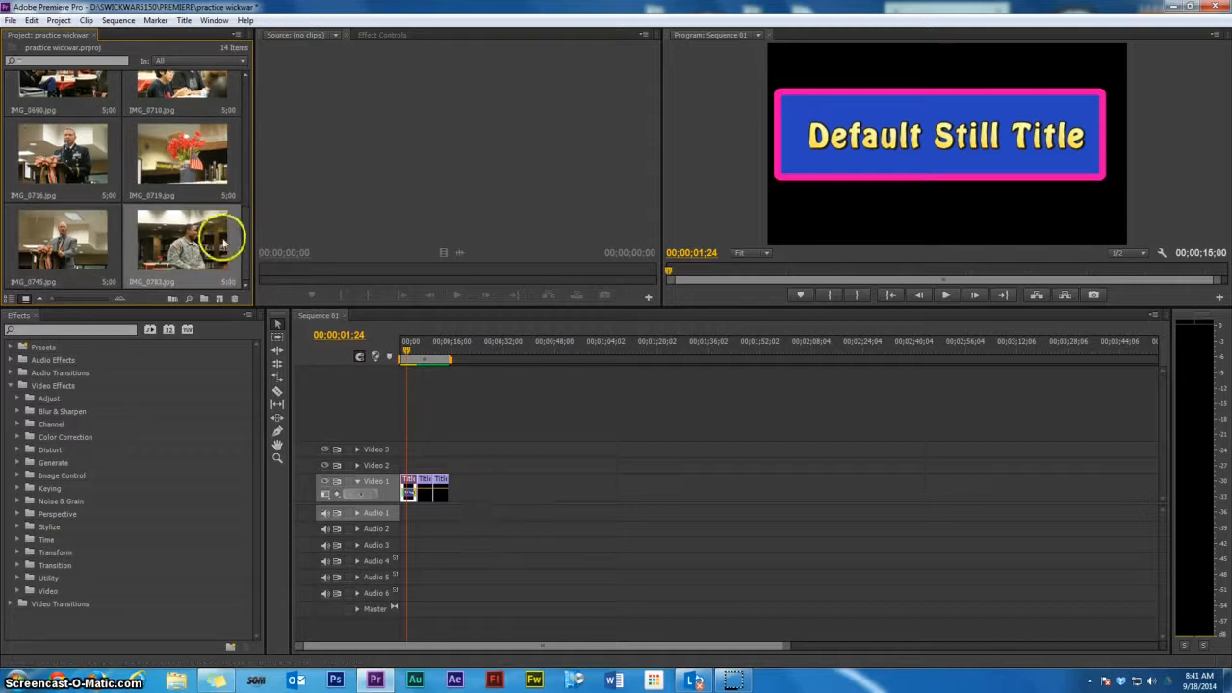
pyautogui.scroll(2, 242, 214)
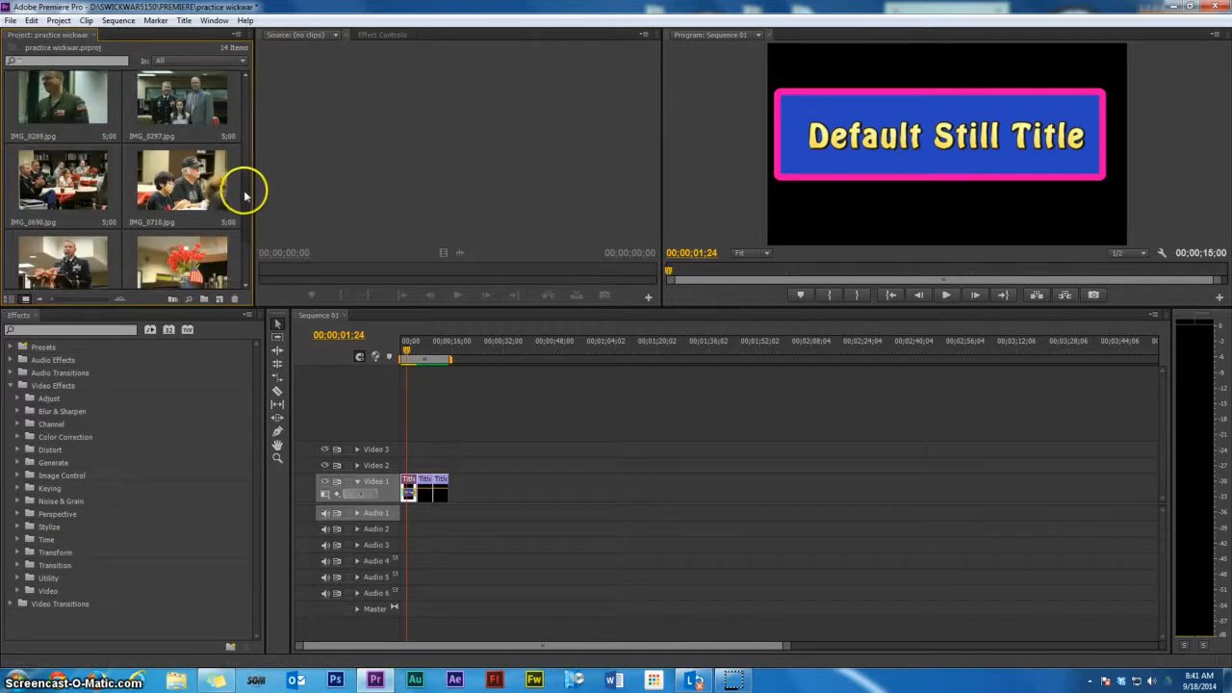
pyautogui.moveTo(244, 196); pyautogui.dragTo(246, 132)
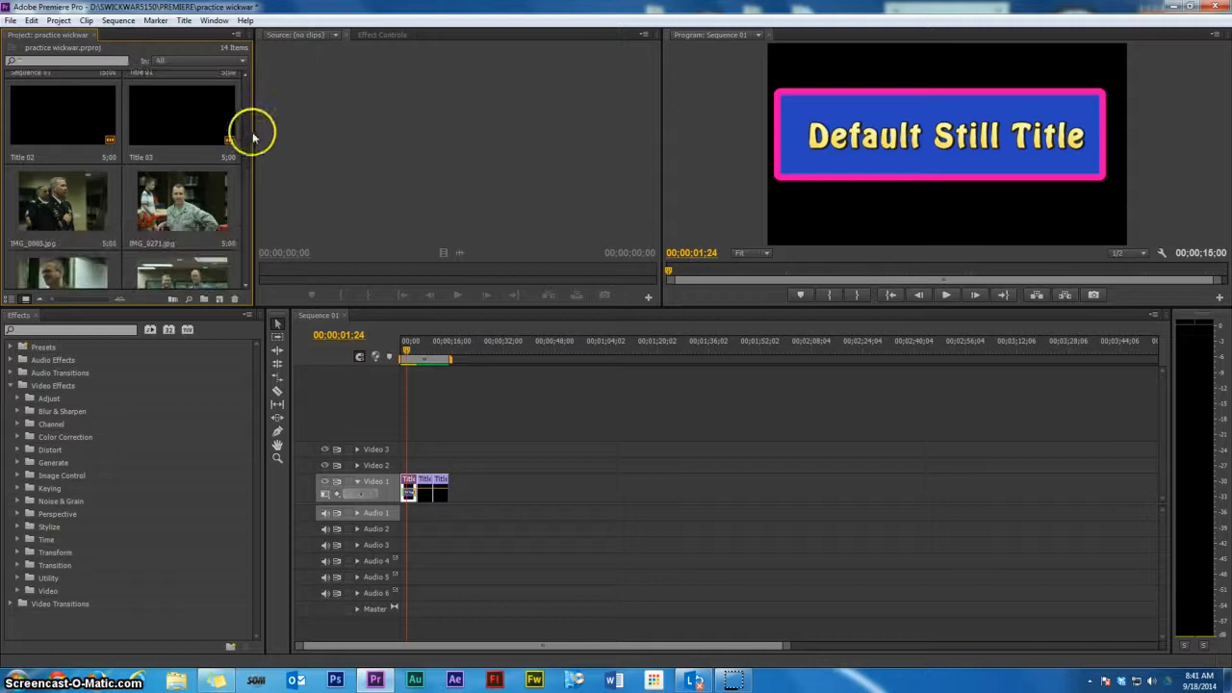
pyautogui.moveTo(236, 175); pyautogui.dragTo(56, 262)
pyautogui.moveTo(72, 154); pyautogui.dragTo(619, 490)
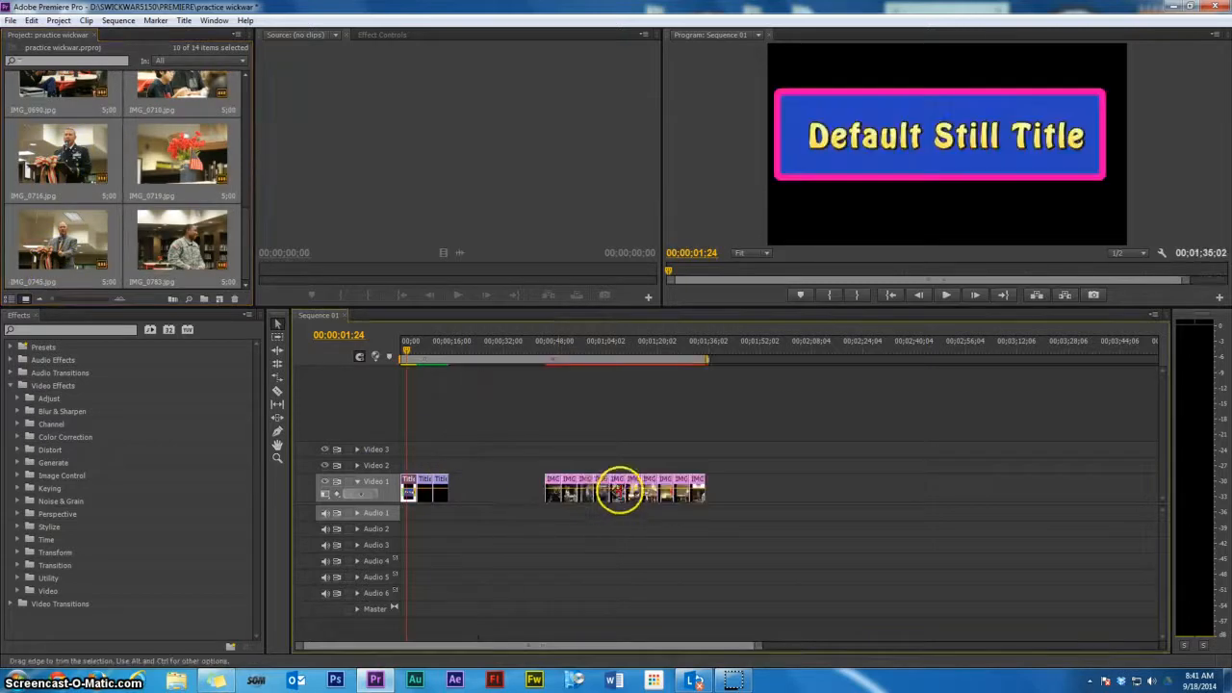
# Move Title 01 on Video 1 so it sits directly before the first image
pyautogui.click(546, 357)
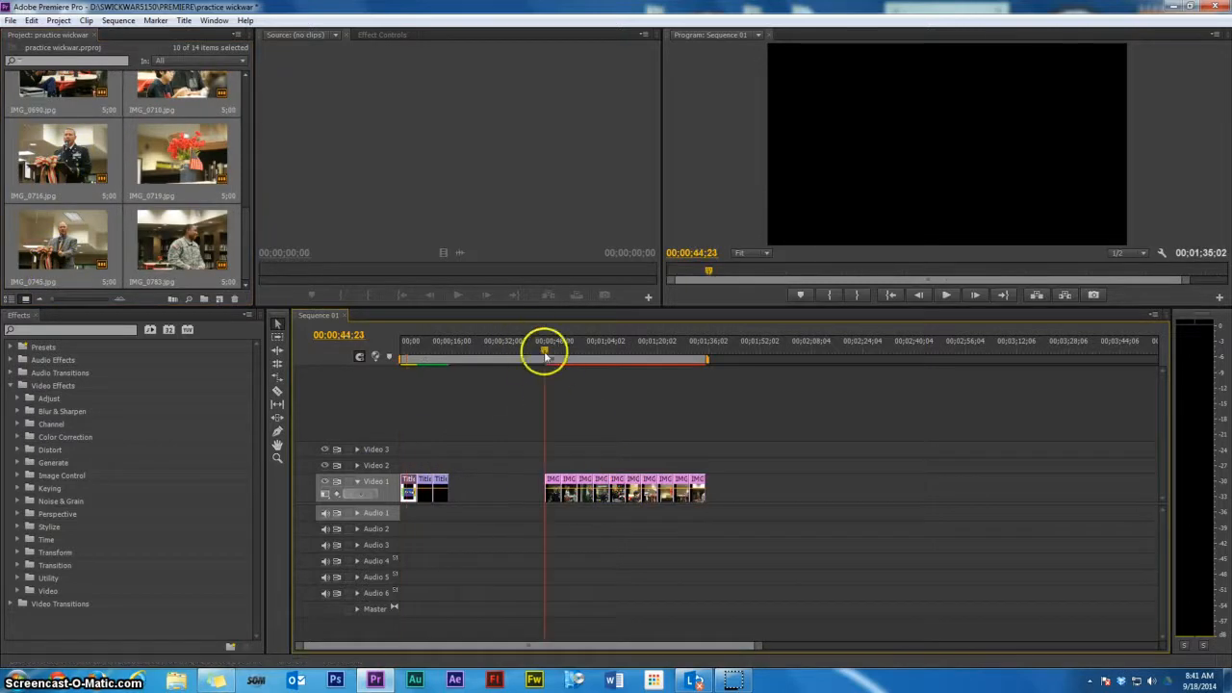
pyautogui.moveTo(545, 357); pyautogui.dragTo(649, 399)
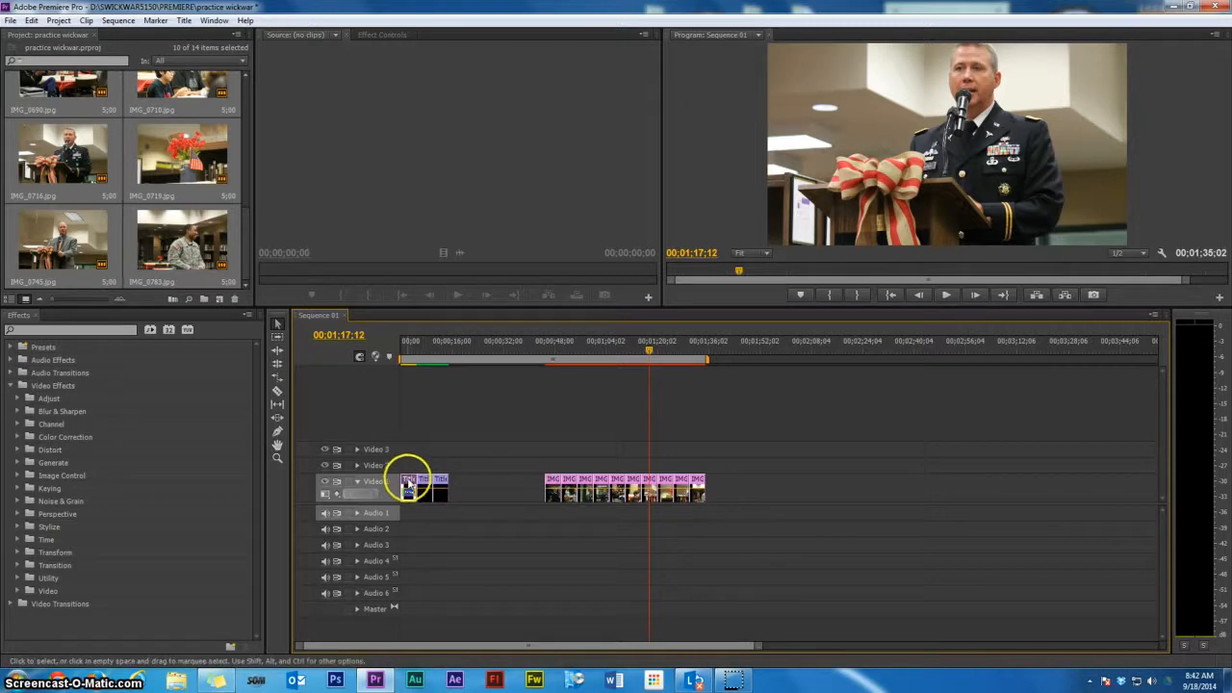
pyautogui.moveTo(408, 484); pyautogui.dragTo(528, 484)
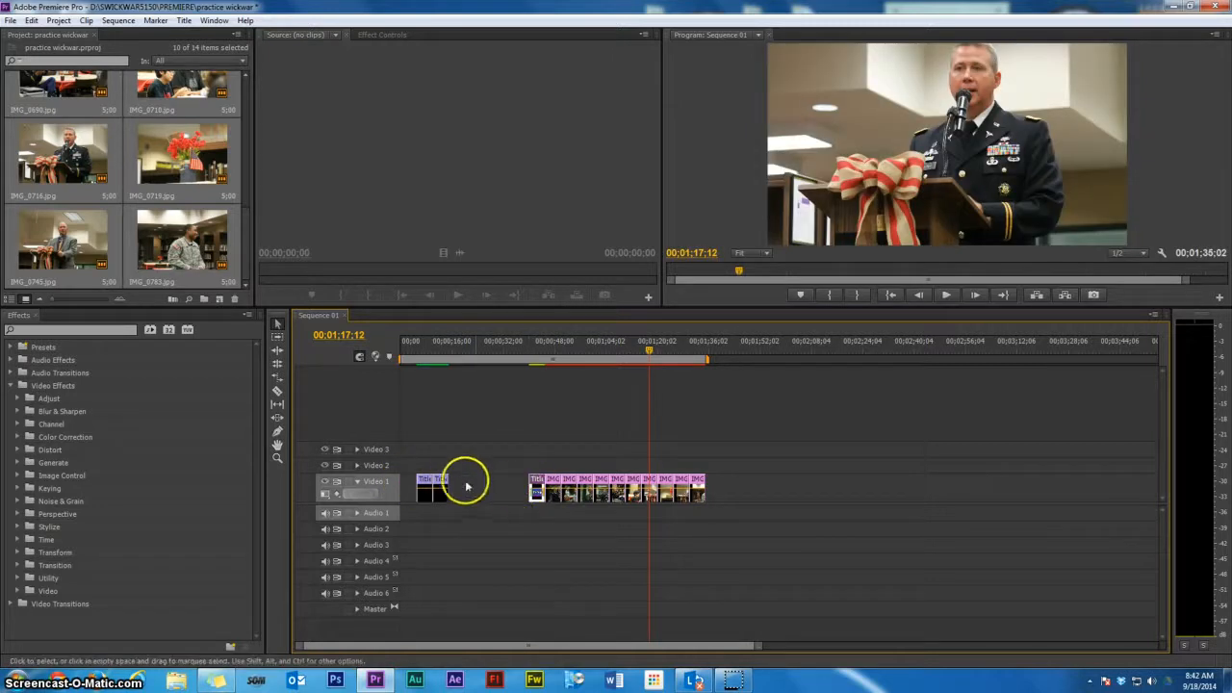
# Move the crawling title clip to the end of the images on Video 1
pyautogui.click(437, 348)
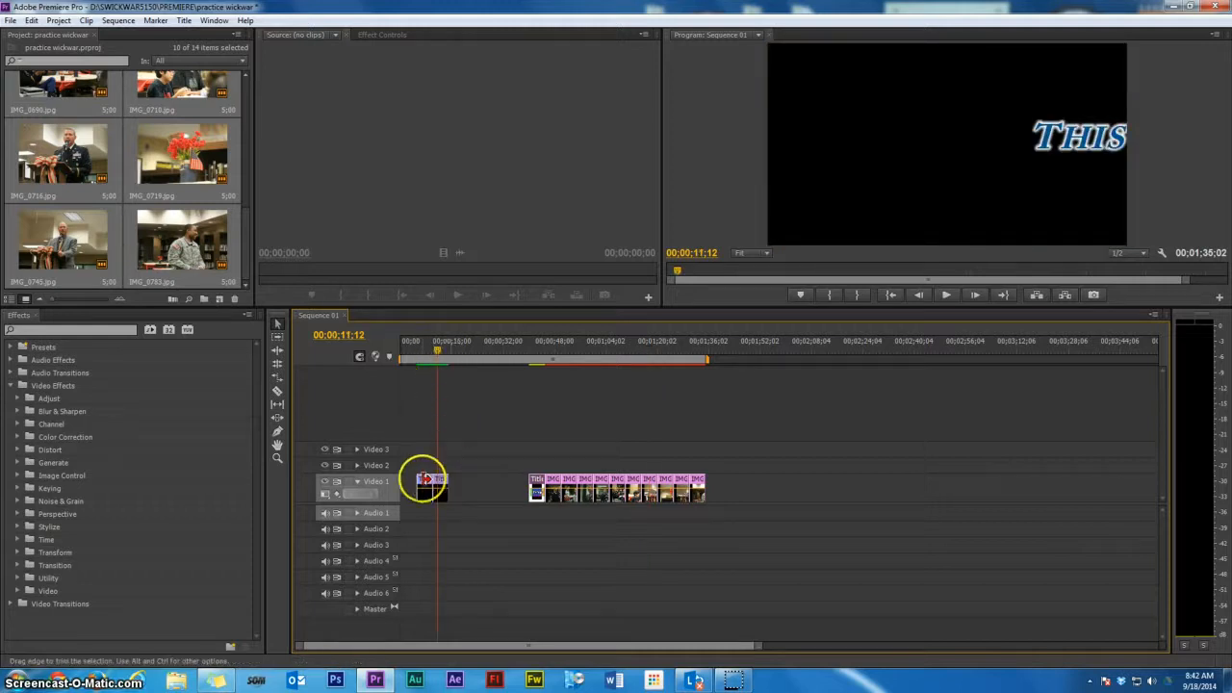
pyautogui.moveTo(428, 484); pyautogui.dragTo(721, 491)
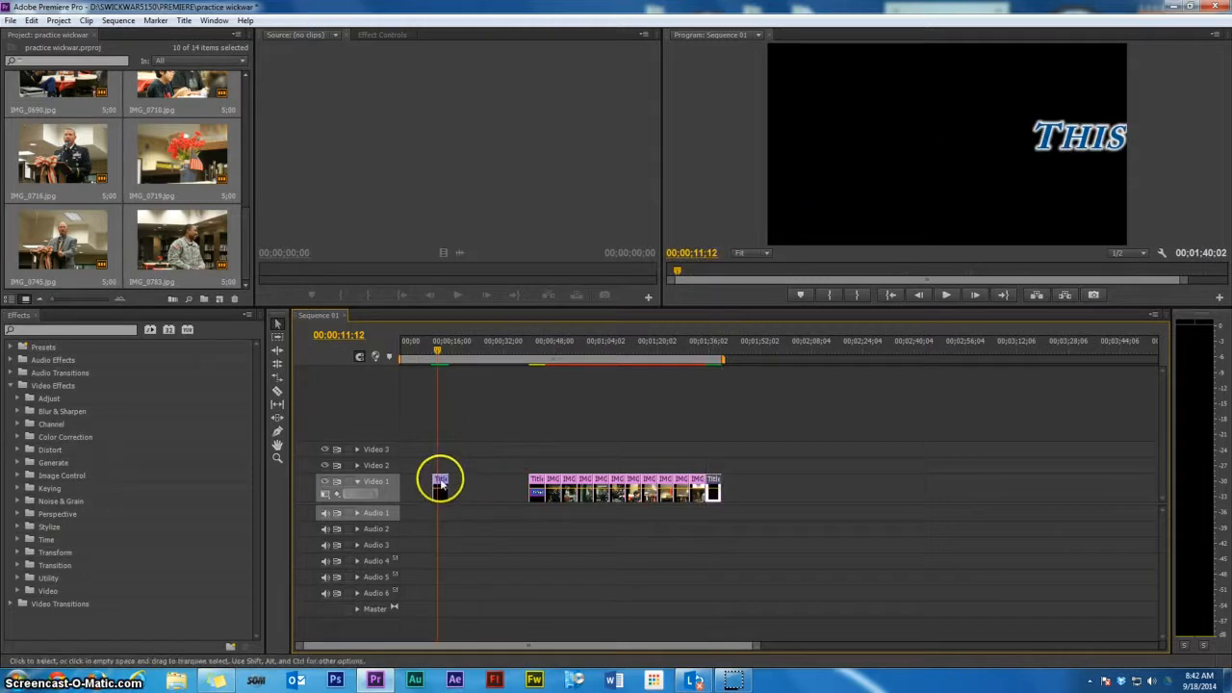
# Move the remaining title clip onto Video 2 above the start of the images
pyautogui.moveTo(440, 484); pyautogui.dragTo(565, 462)
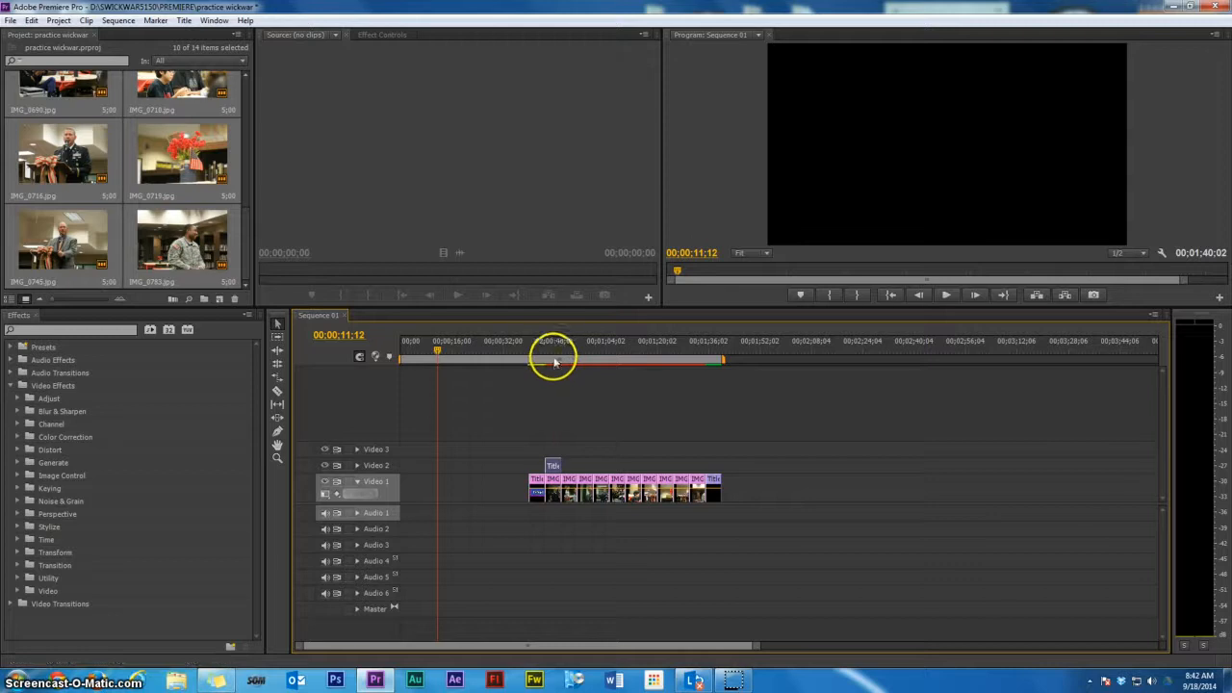
pyautogui.moveTo(552, 352); pyautogui.dragTo(550, 366)
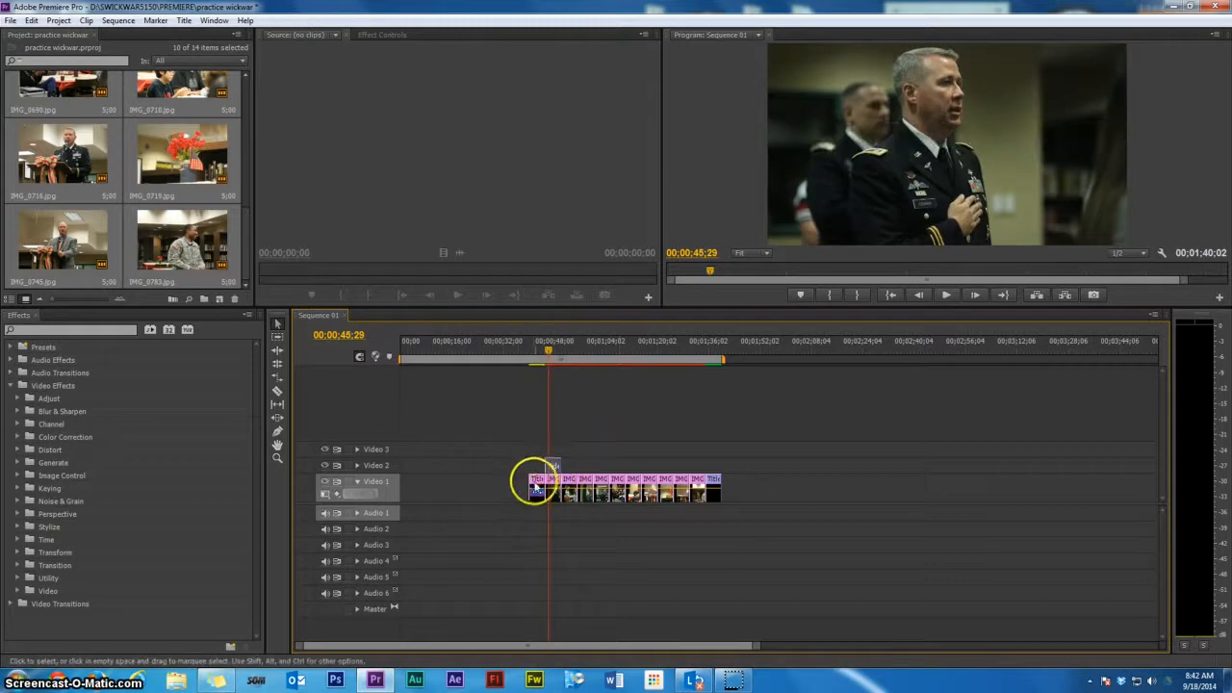
# Open Title 01 from the timeline in the Titler and replace its text with Military Day
pyautogui.doubleClick(539, 481)
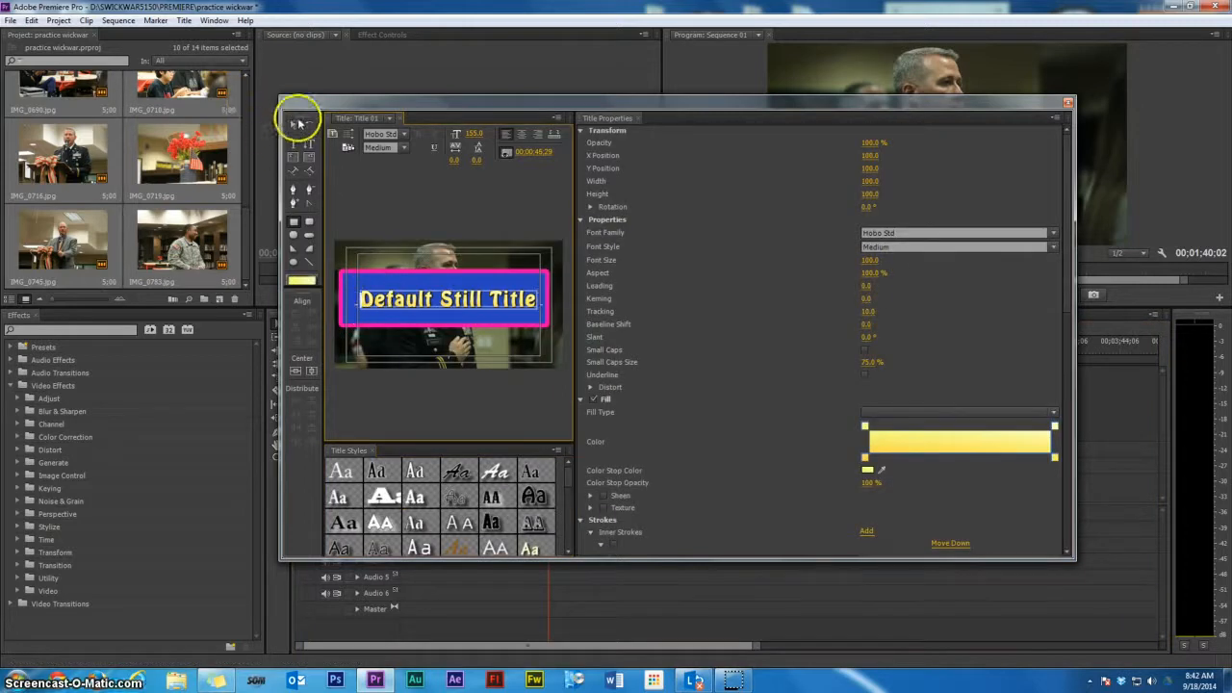
pyautogui.doubleClick(385, 296)
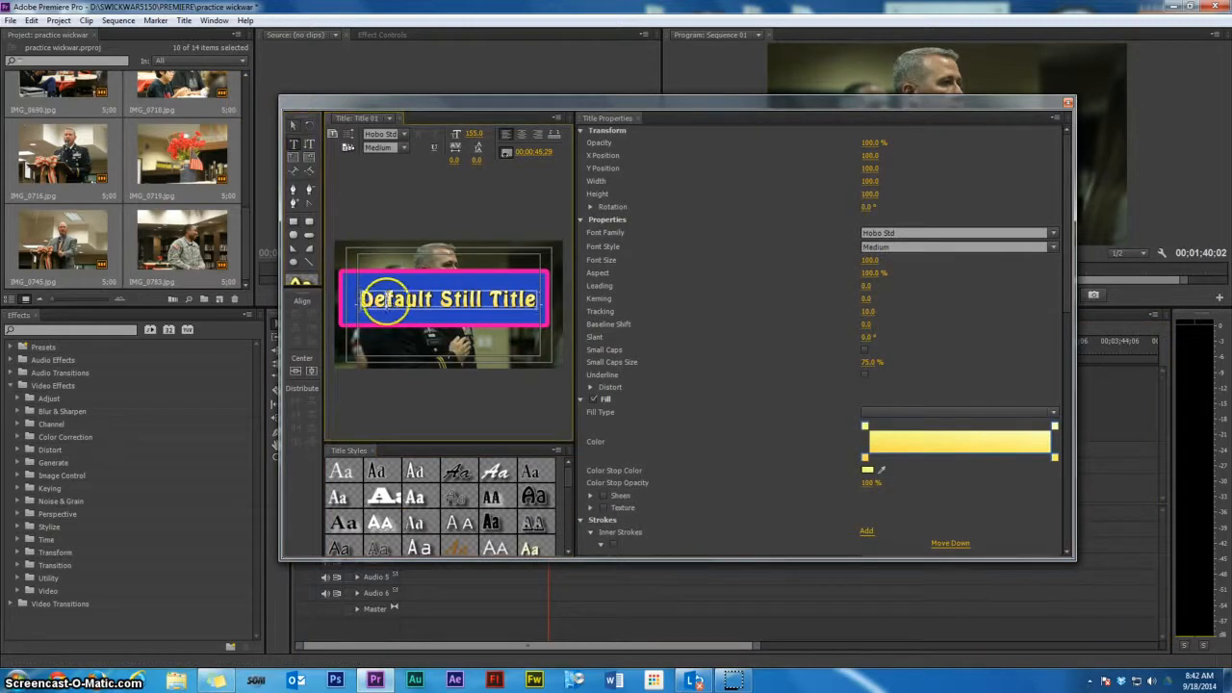
pyautogui.moveTo(538, 308); pyautogui.dragTo(560, 385)
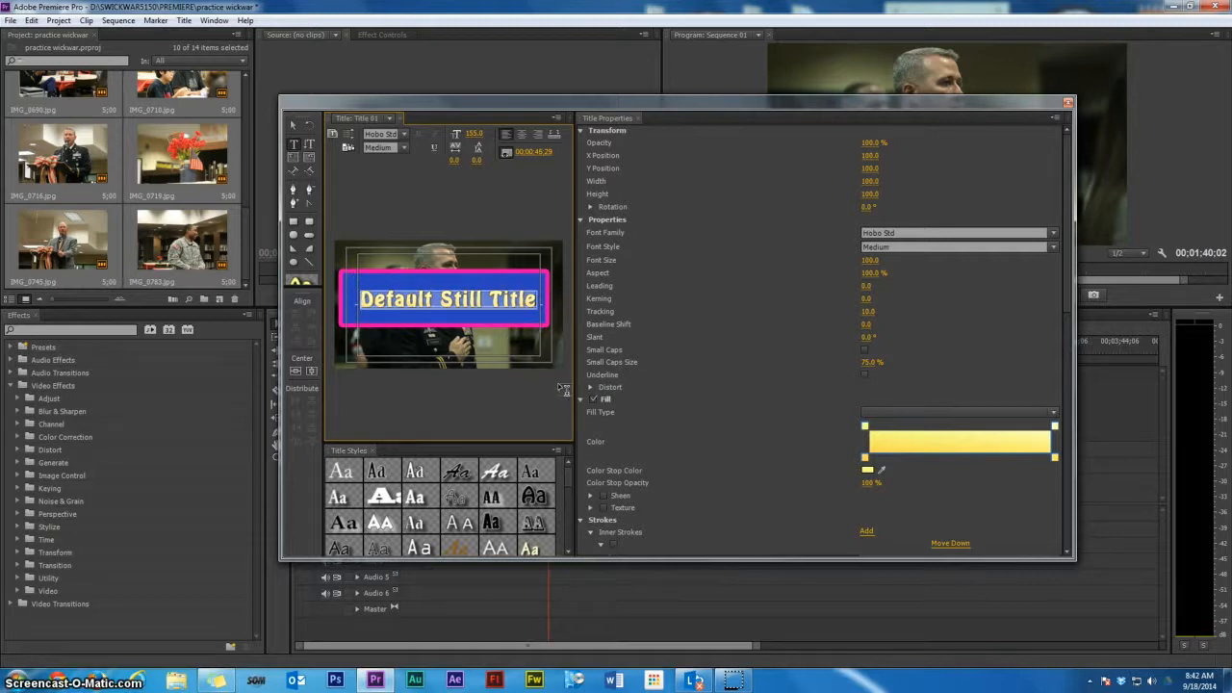
pyautogui.write('mILI')
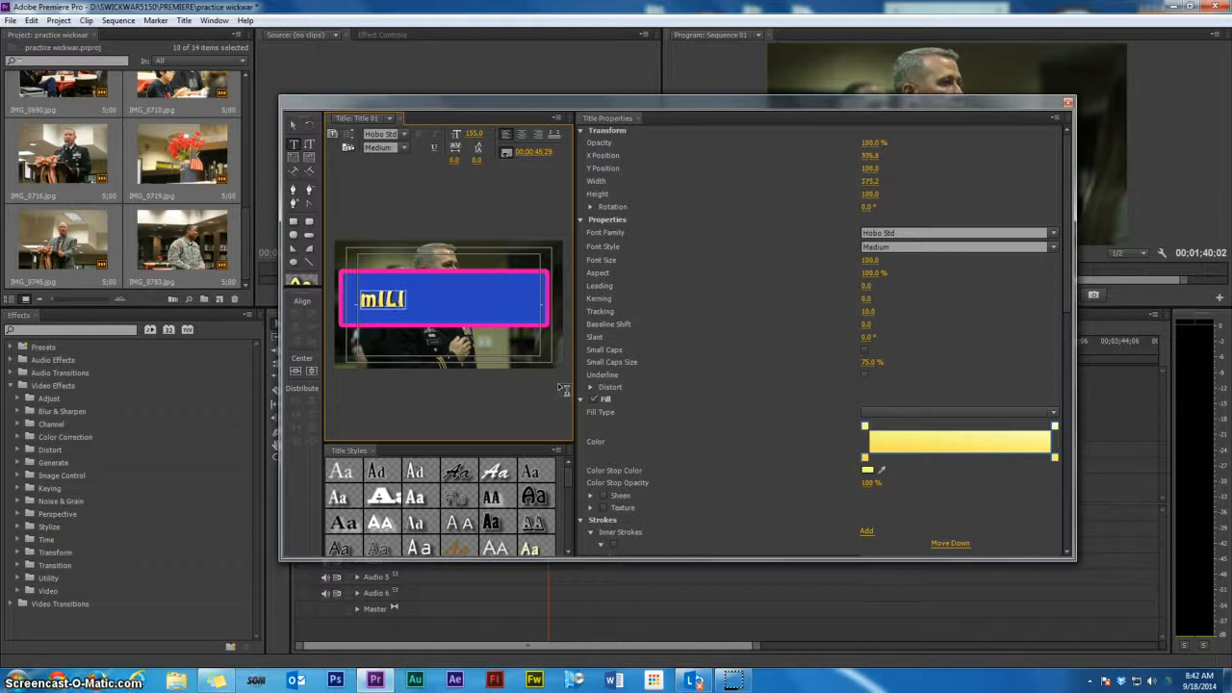
pyautogui.press('BackSpace')
pyautogui.press('BackSpace')
pyautogui.press('BackSpace')
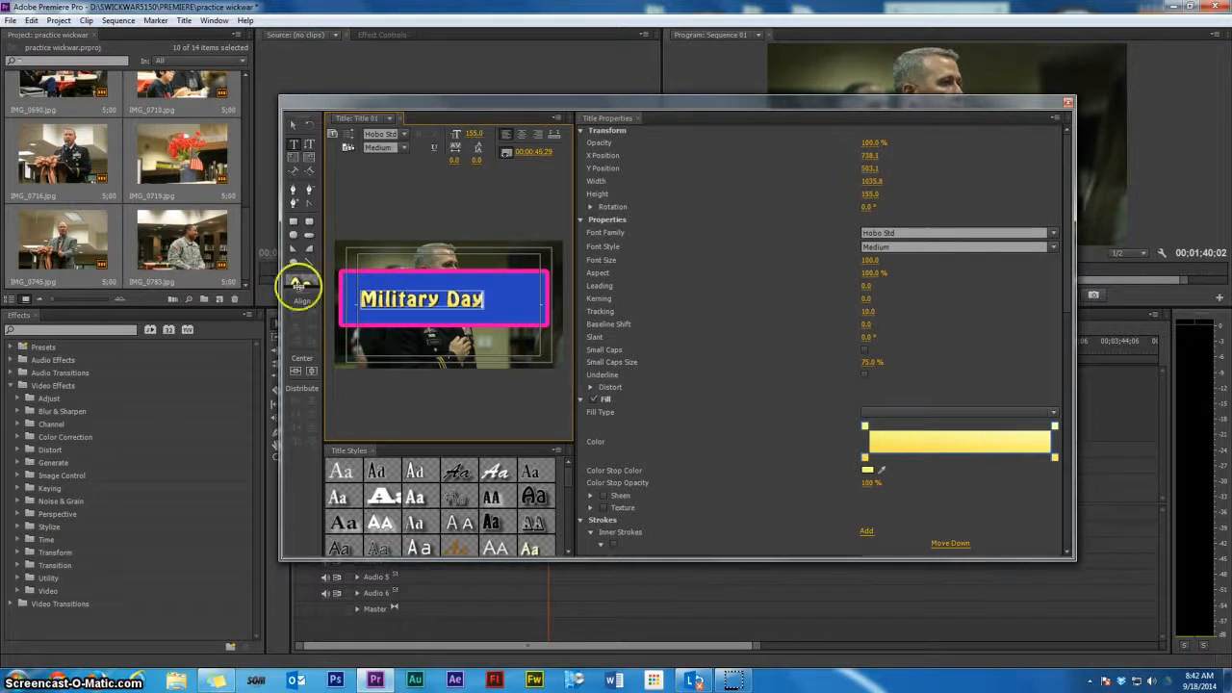
# Center the Military Day text horizontally and close the Titler
pyautogui.click(310, 373)
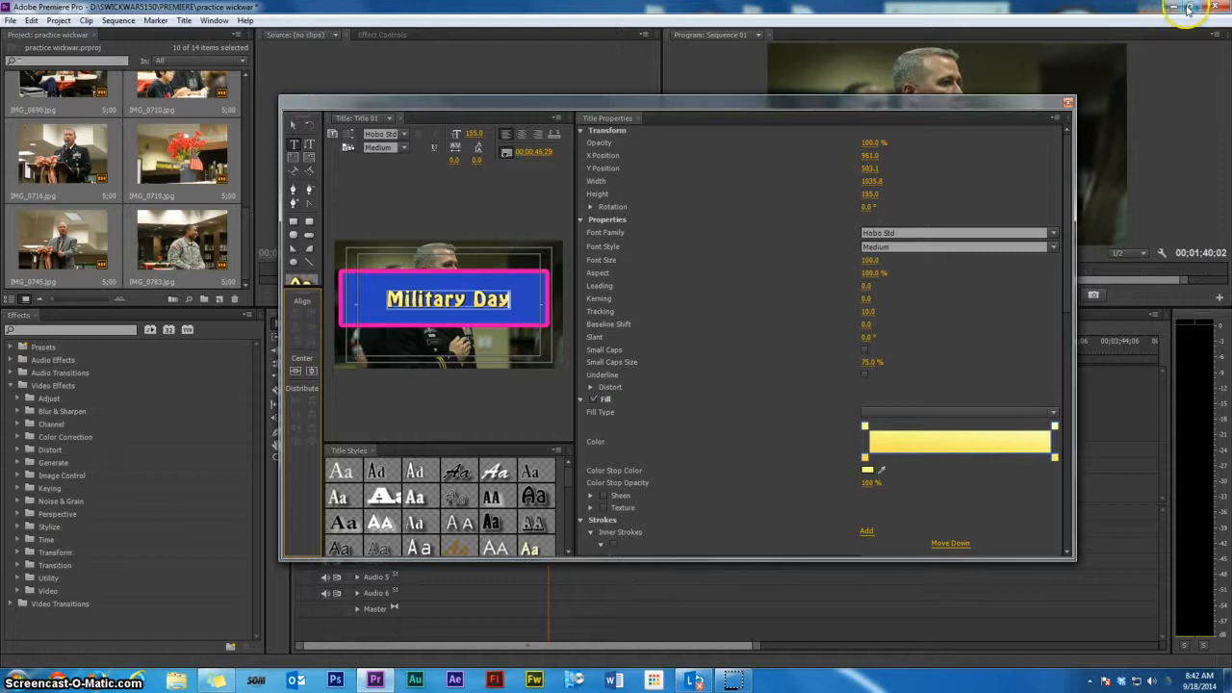
pyautogui.click(1067, 102)
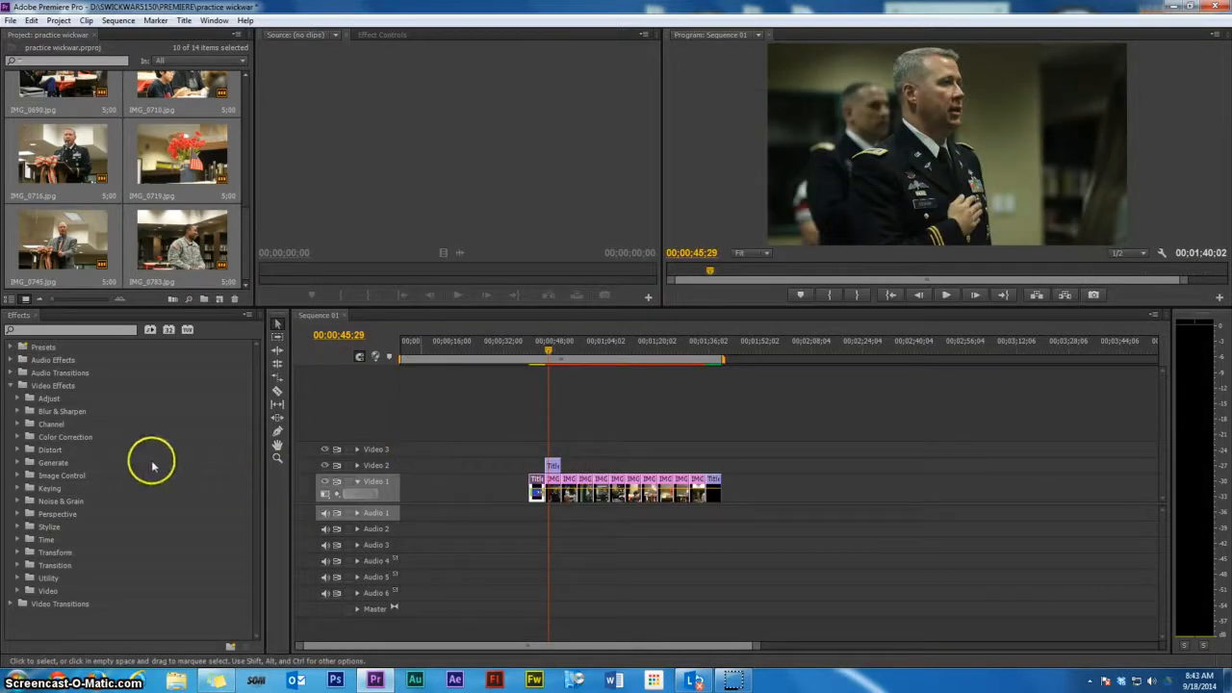
# Apply the Stylize Strobe Light effect to the first image clip and play the sequence
pyautogui.click(11, 386)
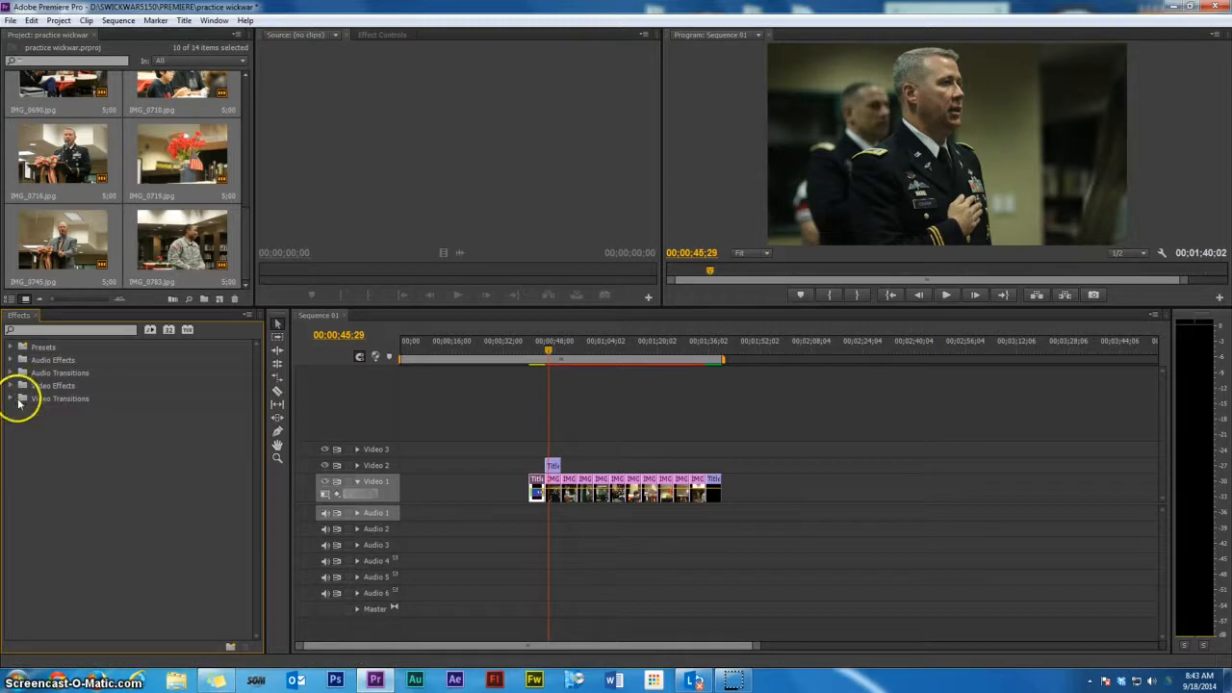
pyautogui.click(9, 386)
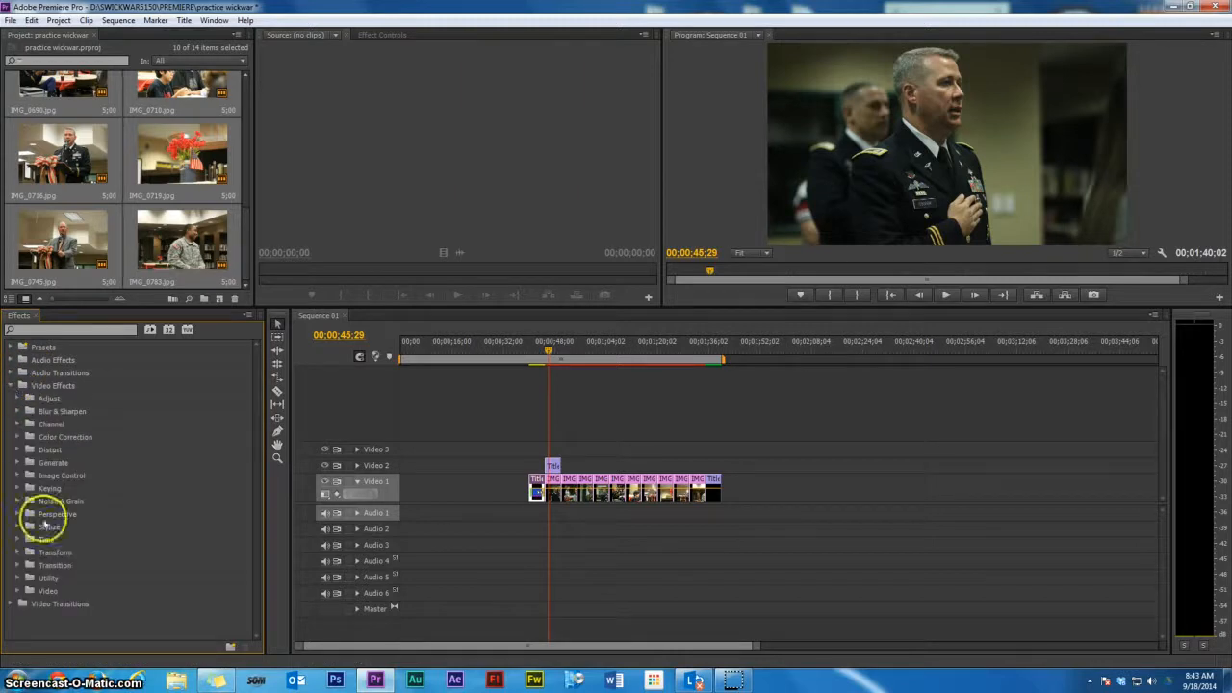
pyautogui.click(17, 526)
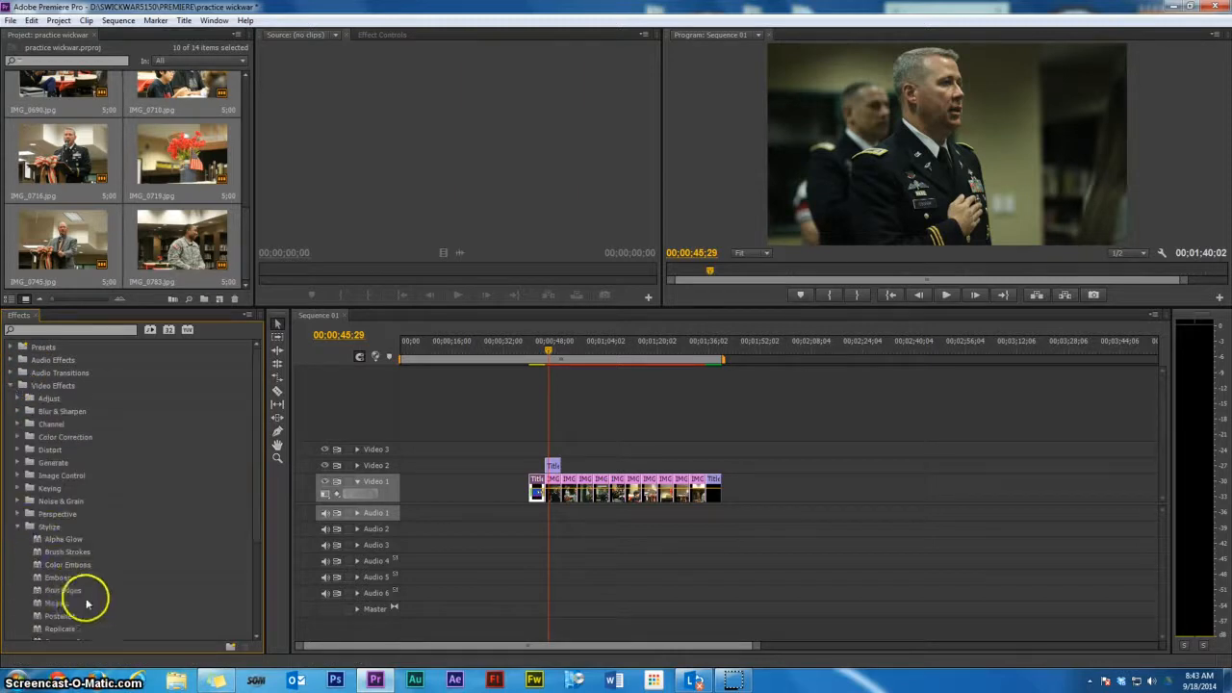
pyautogui.scroll(-1, 69, 607)
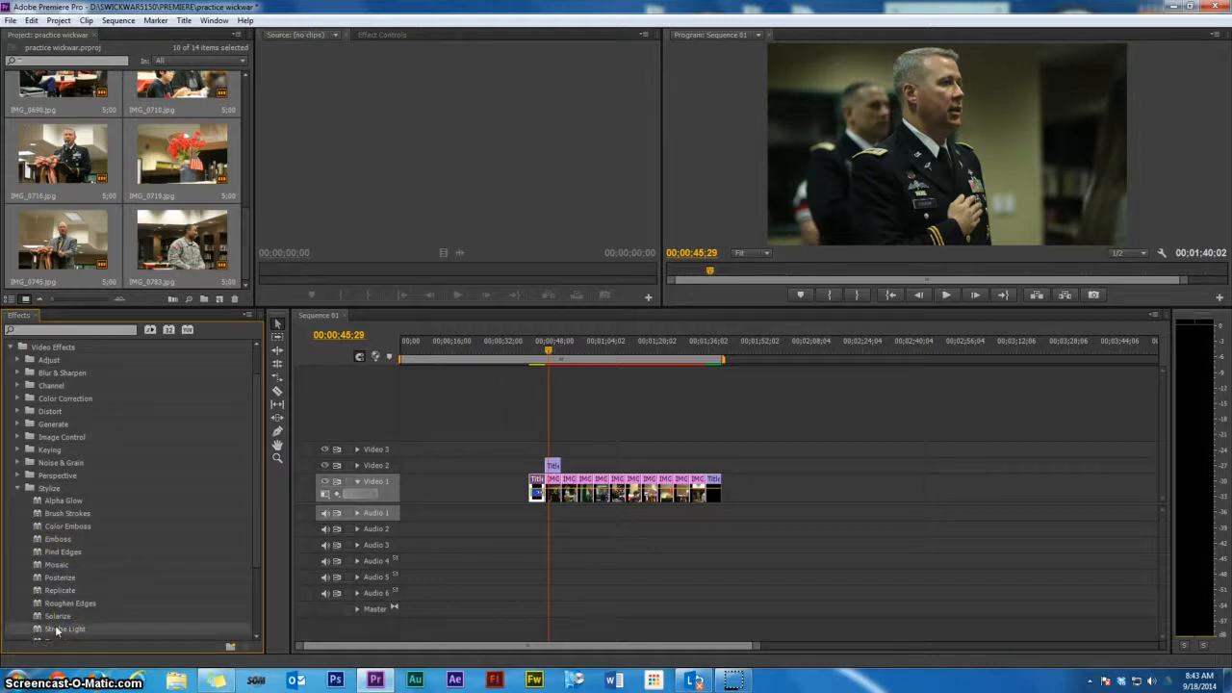
pyautogui.moveTo(56, 630); pyautogui.dragTo(555, 489)
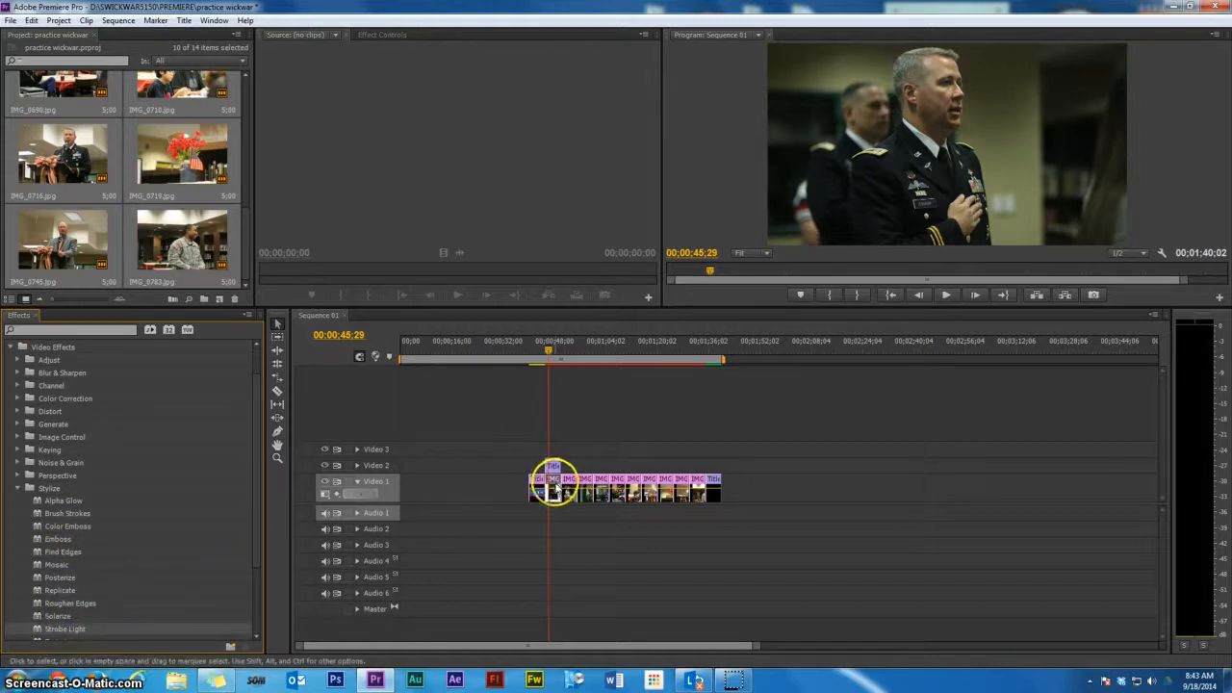
pyautogui.click(944, 296)
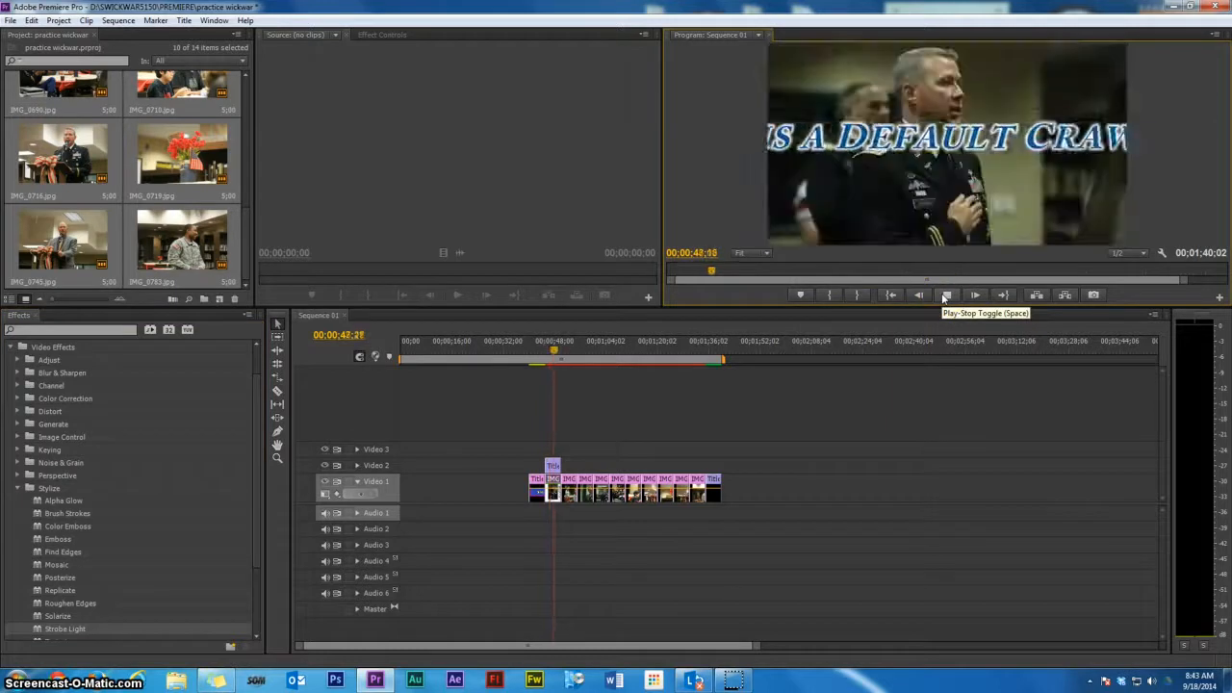
# Change the Strobe Light's strobe color on the first image clip to red and play the sequence
pyautogui.click(944, 297)
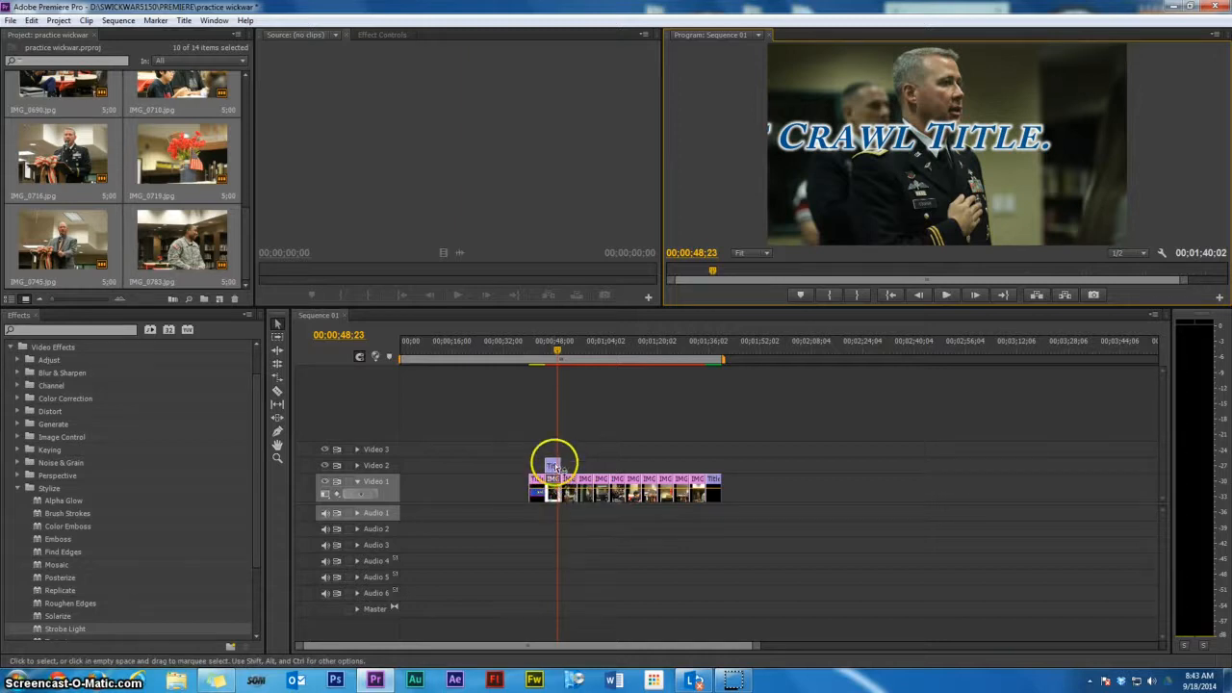
pyautogui.moveTo(551, 496); pyautogui.dragTo(551, 491)
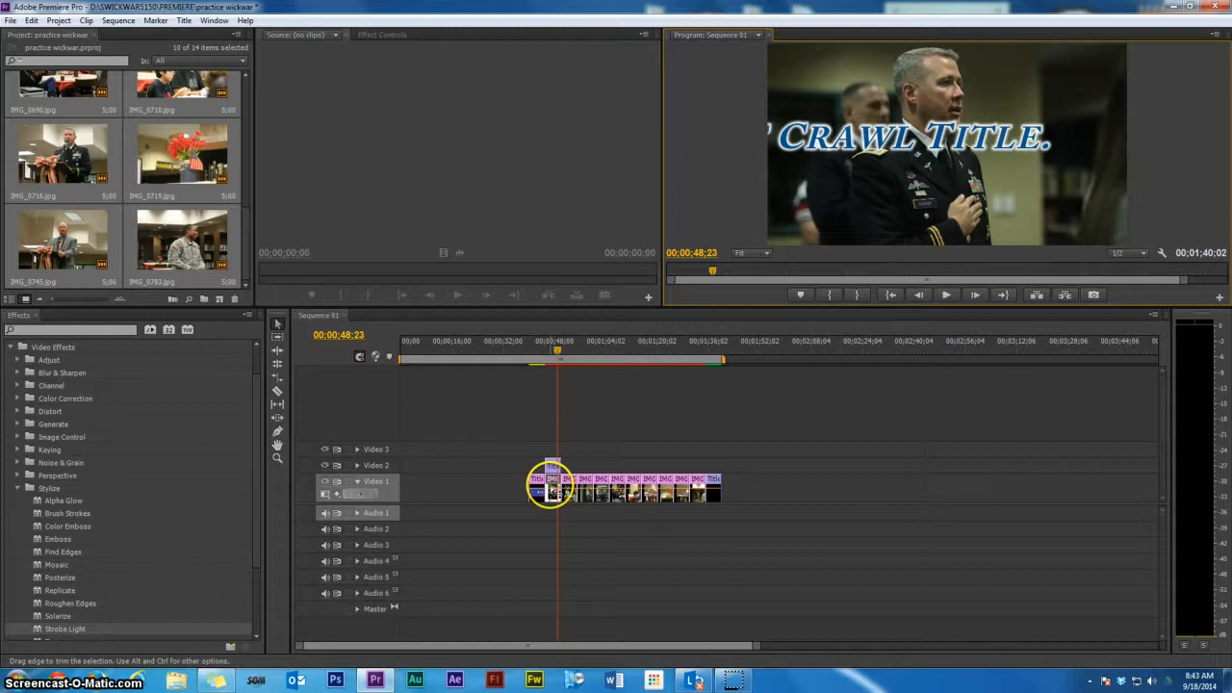
pyautogui.click(375, 34)
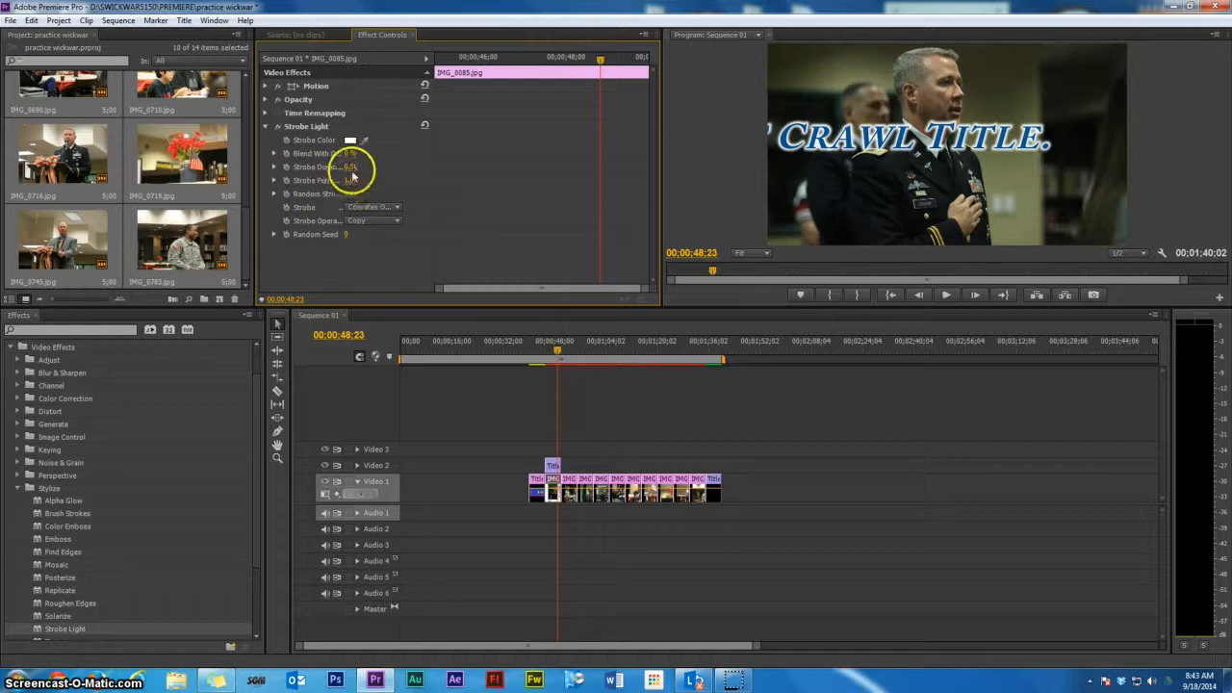
pyautogui.click(350, 140)
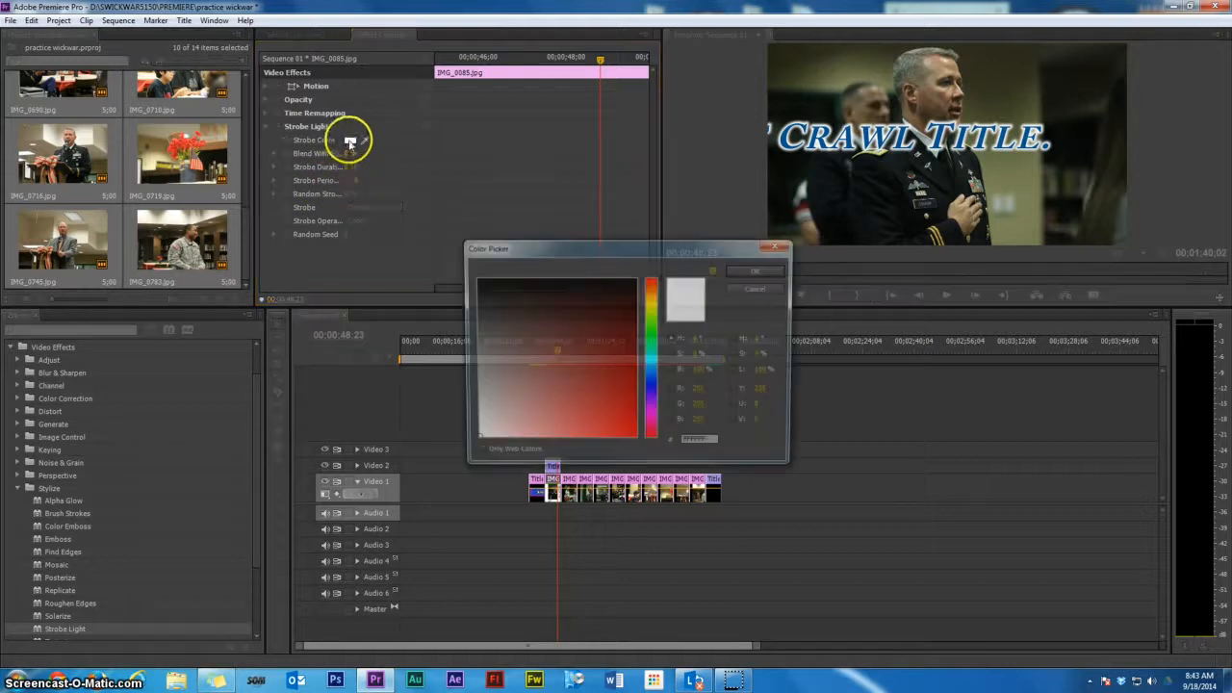
pyautogui.click(614, 366)
pyautogui.click(621, 370)
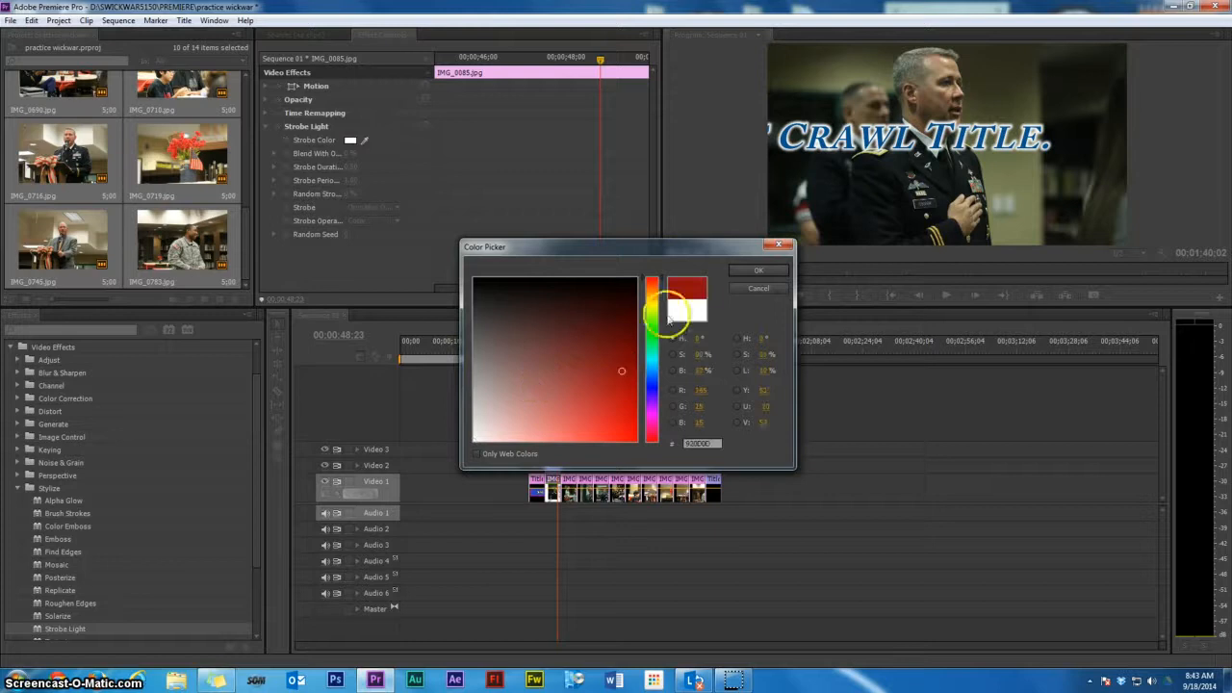
pyautogui.click(756, 270)
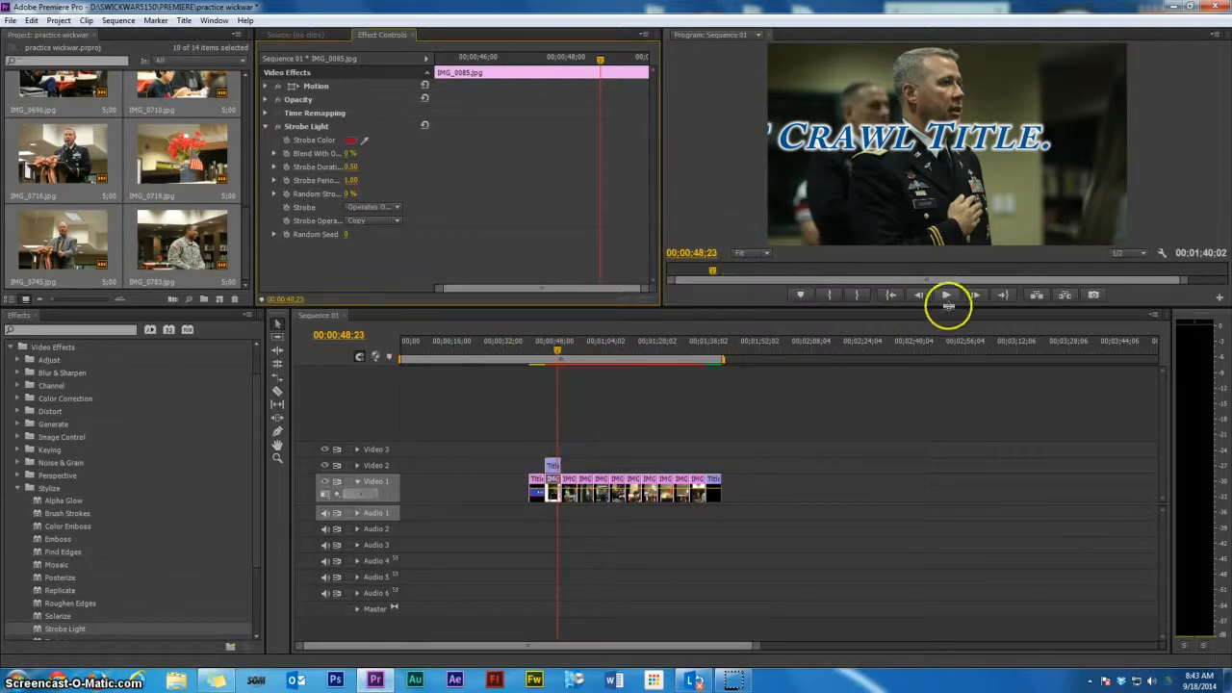
pyautogui.click(945, 295)
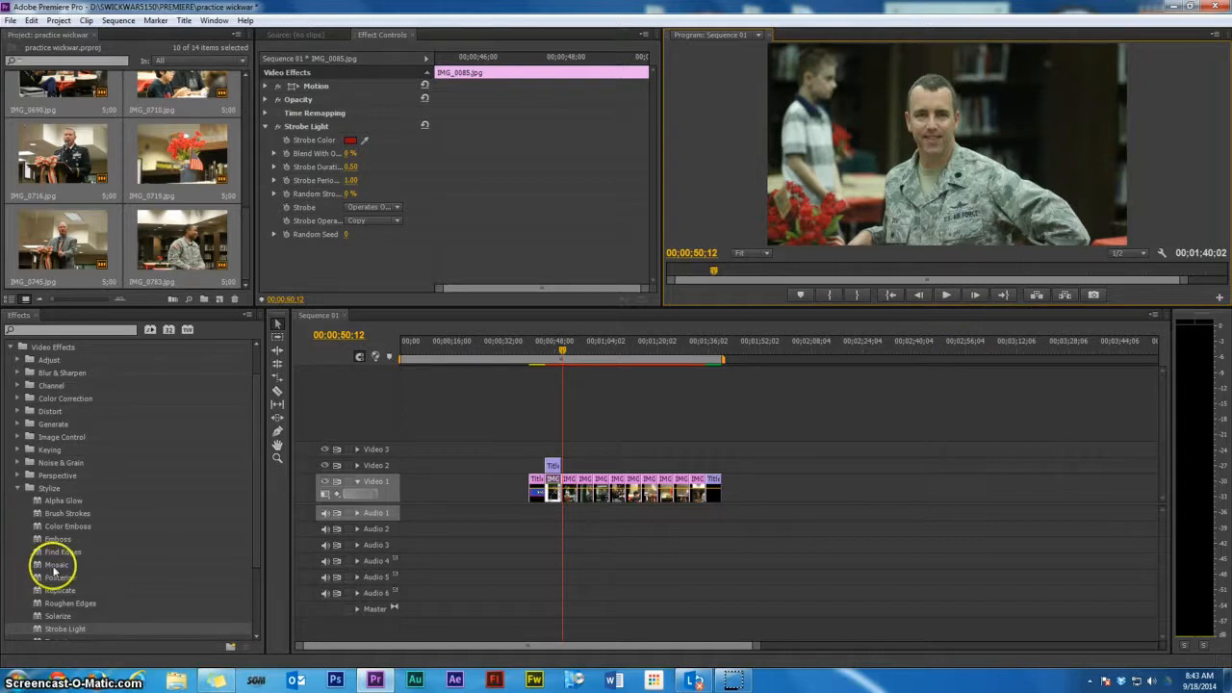
# Apply the Stylize Mosaic effect to the second image clip and raise its block counts to 57 horizontal and 61 vertical
pyautogui.moveTo(55, 566); pyautogui.dragTo(565, 489)
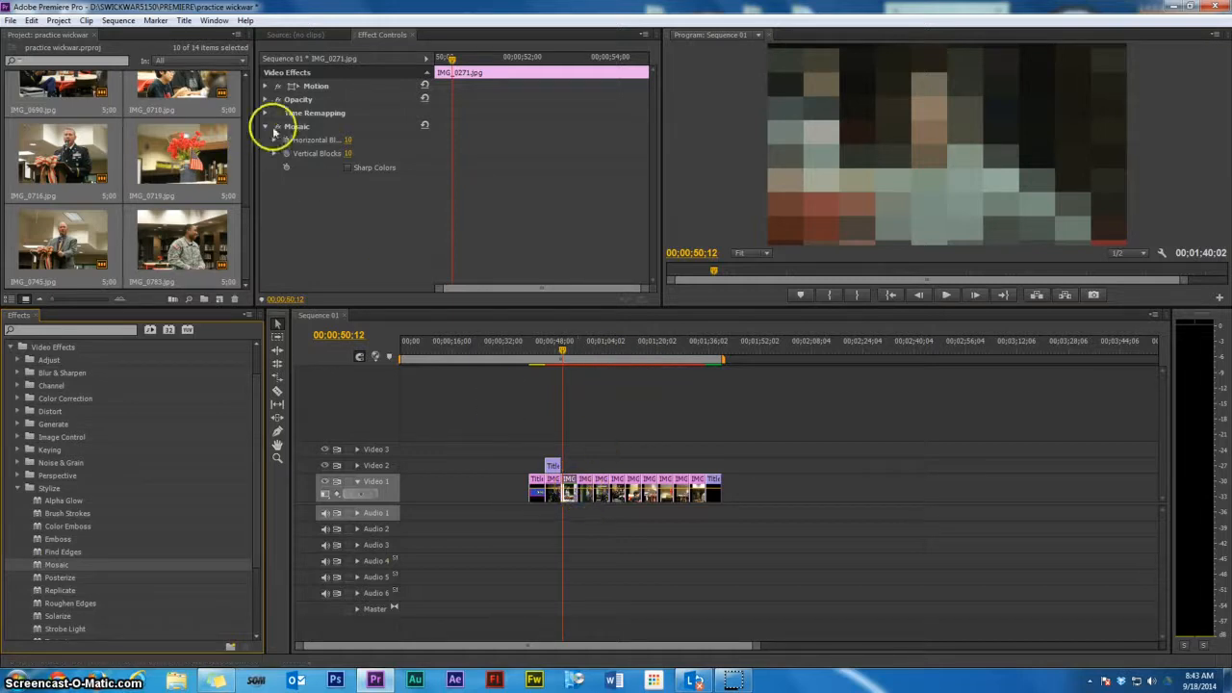
pyautogui.moveTo(346, 140); pyautogui.dragTo(376, 149)
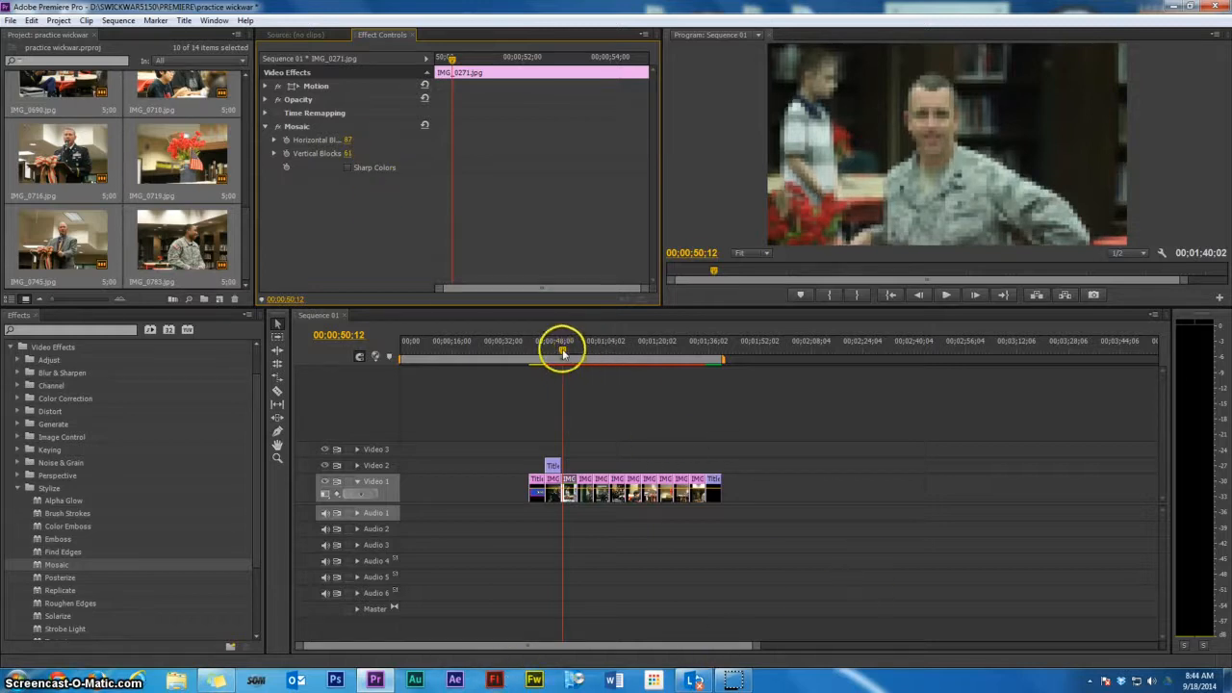
pyautogui.moveTo(564, 352); pyautogui.dragTo(591, 353)
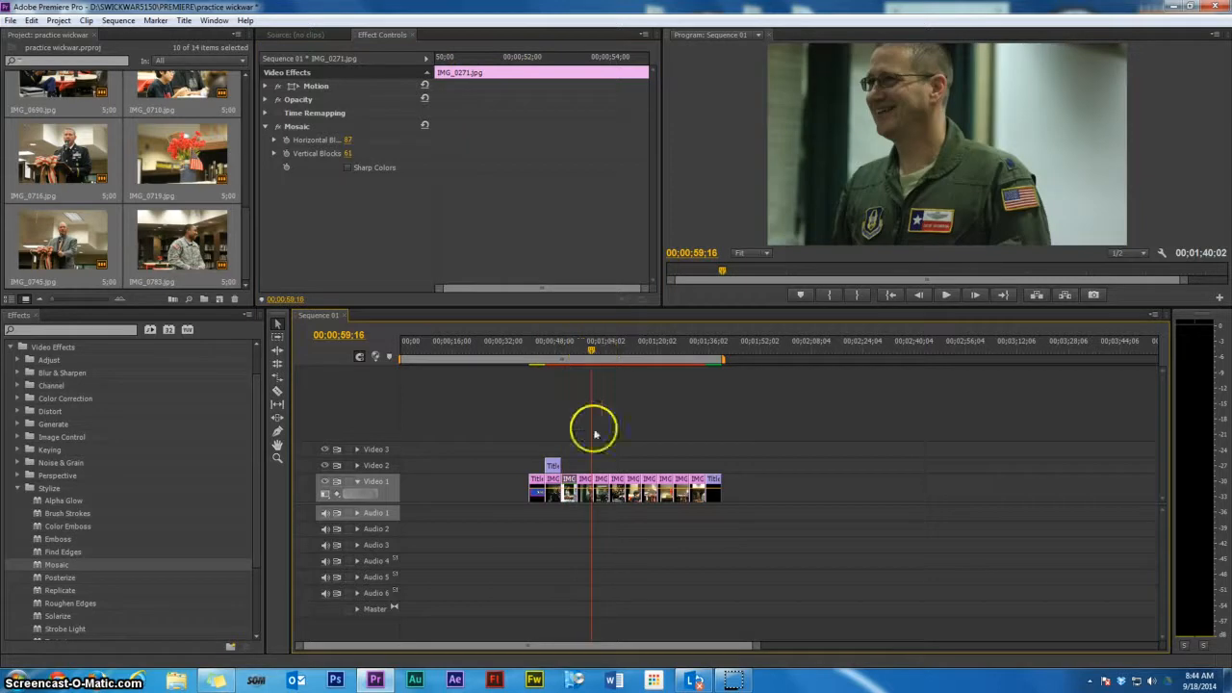
# Apply the Distort Mirror effect to the third image clip and set its reflection angle to about 91°
pyautogui.click(583, 491)
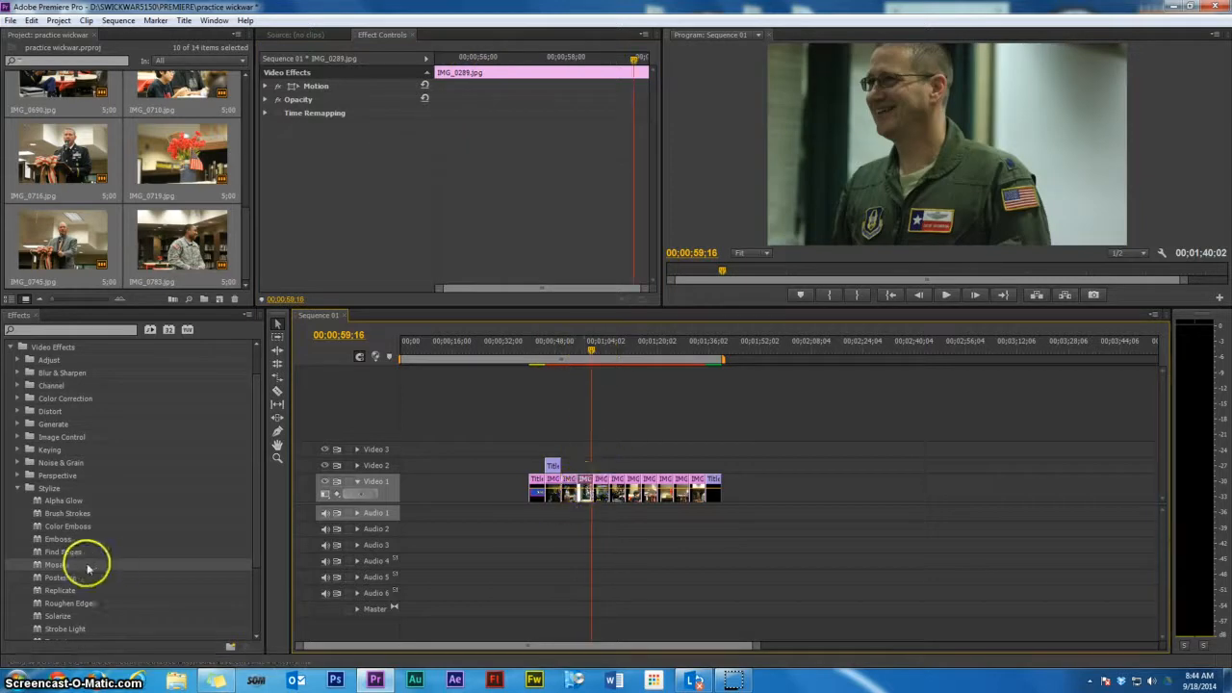
pyautogui.click(17, 412)
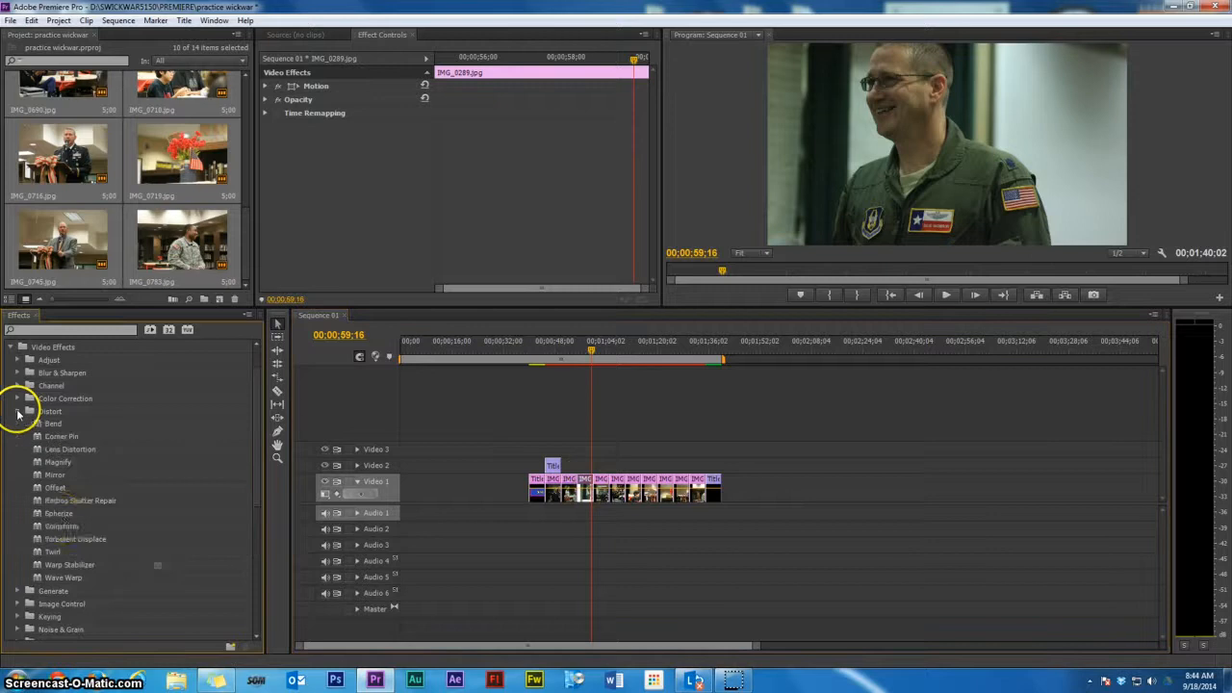
pyautogui.click(58, 476)
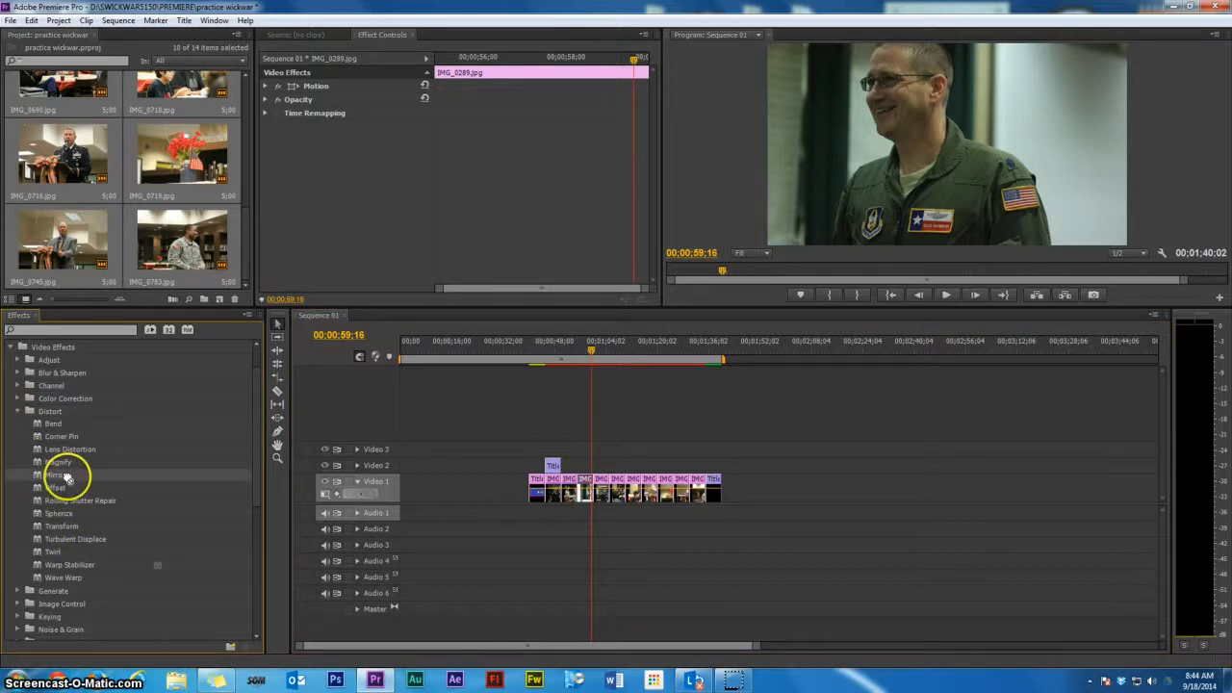
pyautogui.moveTo(63, 476); pyautogui.dragTo(588, 486)
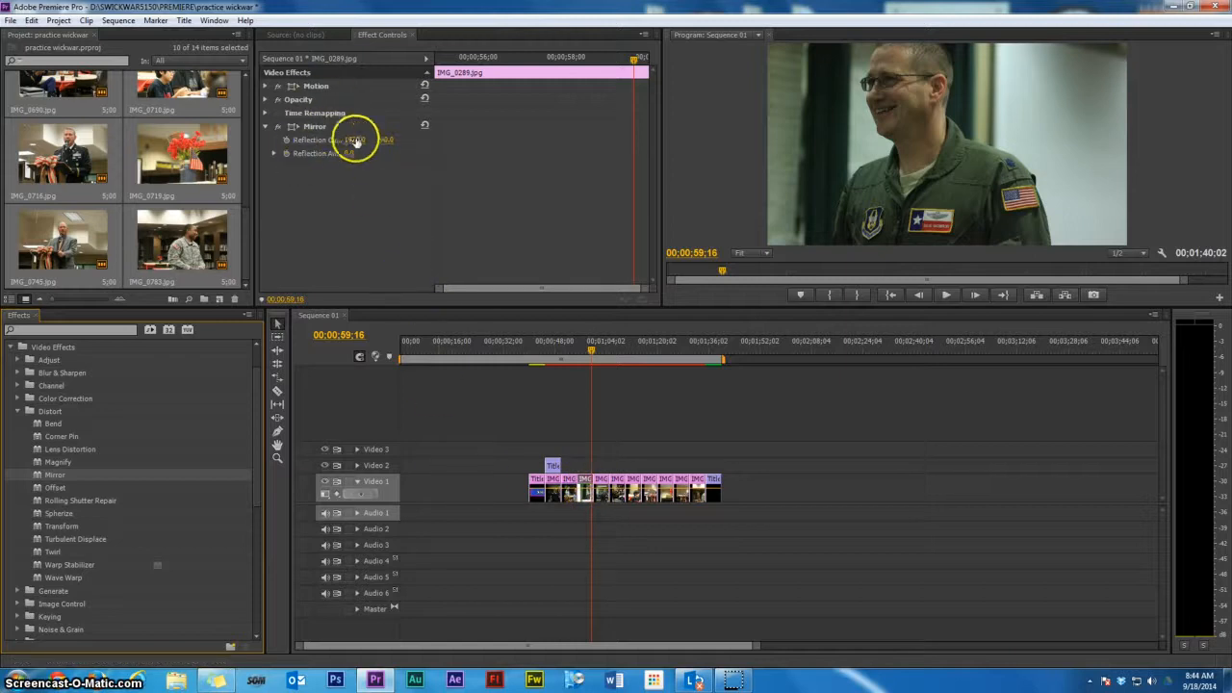
pyautogui.moveTo(348, 154); pyautogui.dragTo(398, 154)
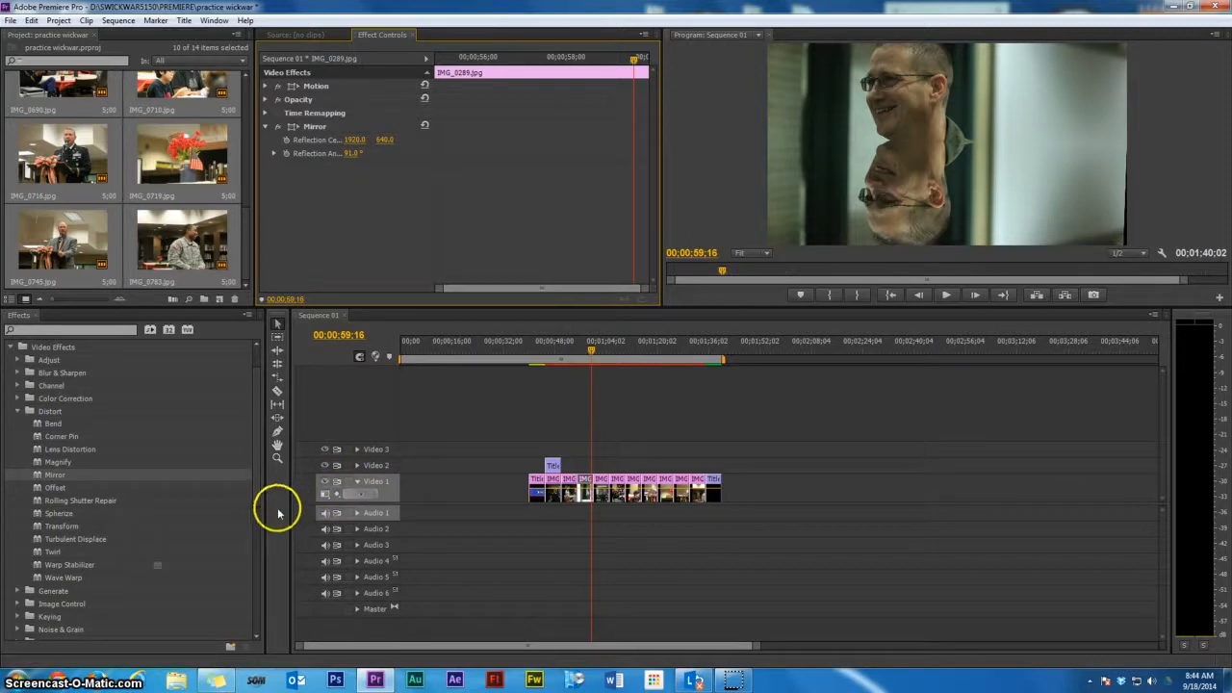
# Add the 3D Motion Curtain and Flip Over transitions between the early image clips
pyautogui.click(18, 411)
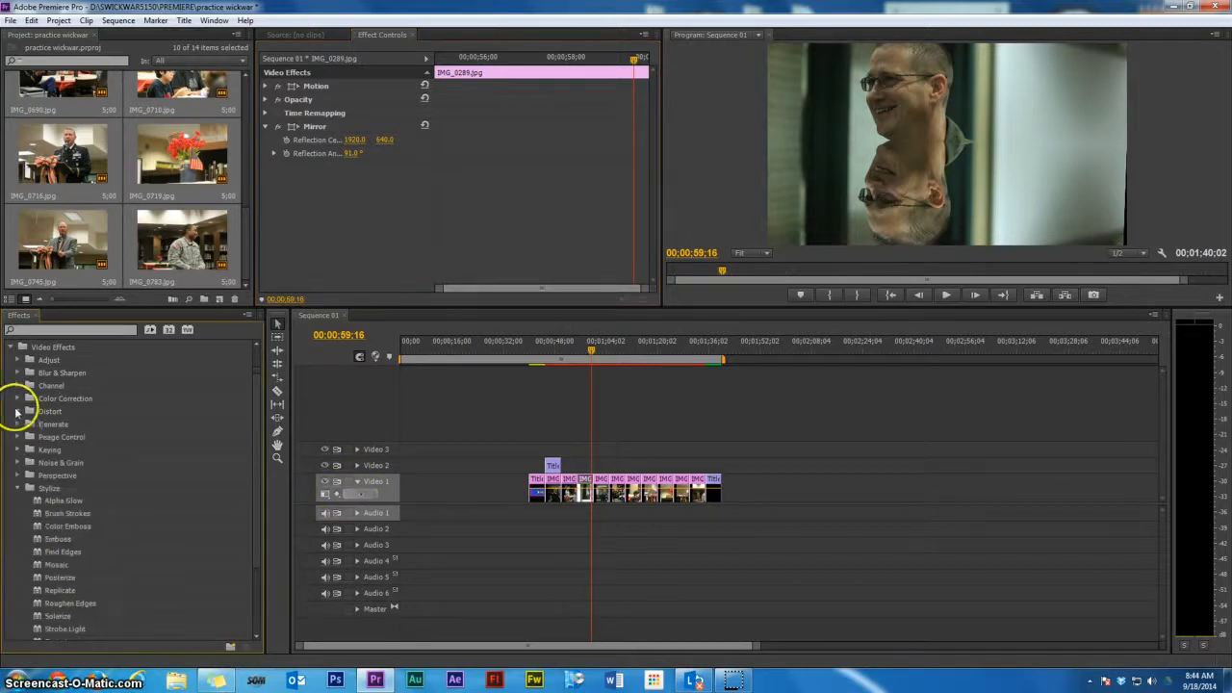
pyautogui.click(17, 488)
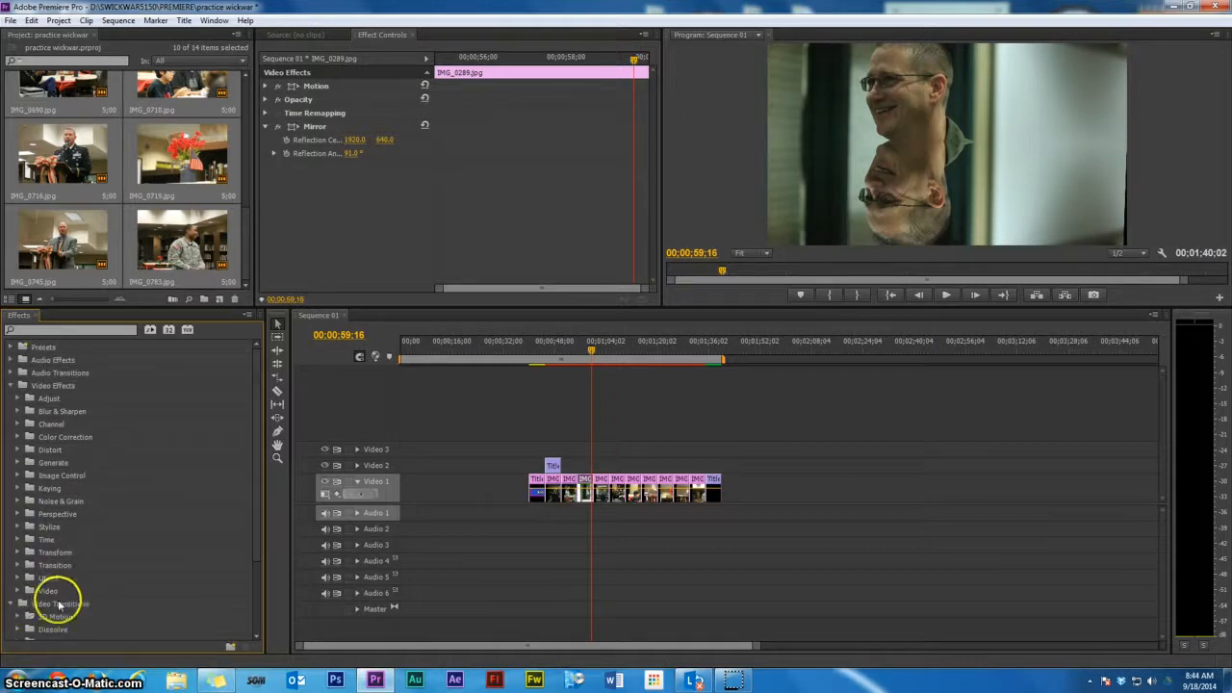
pyautogui.scroll(-5, 135, 554)
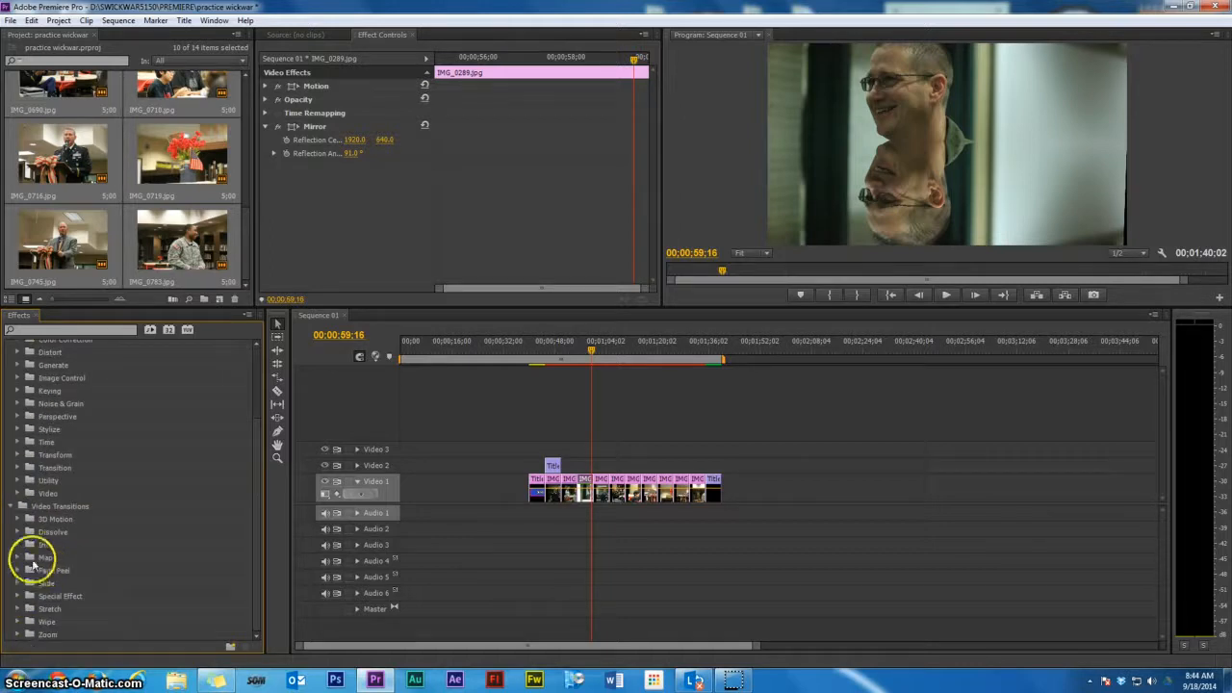
pyautogui.click(17, 521)
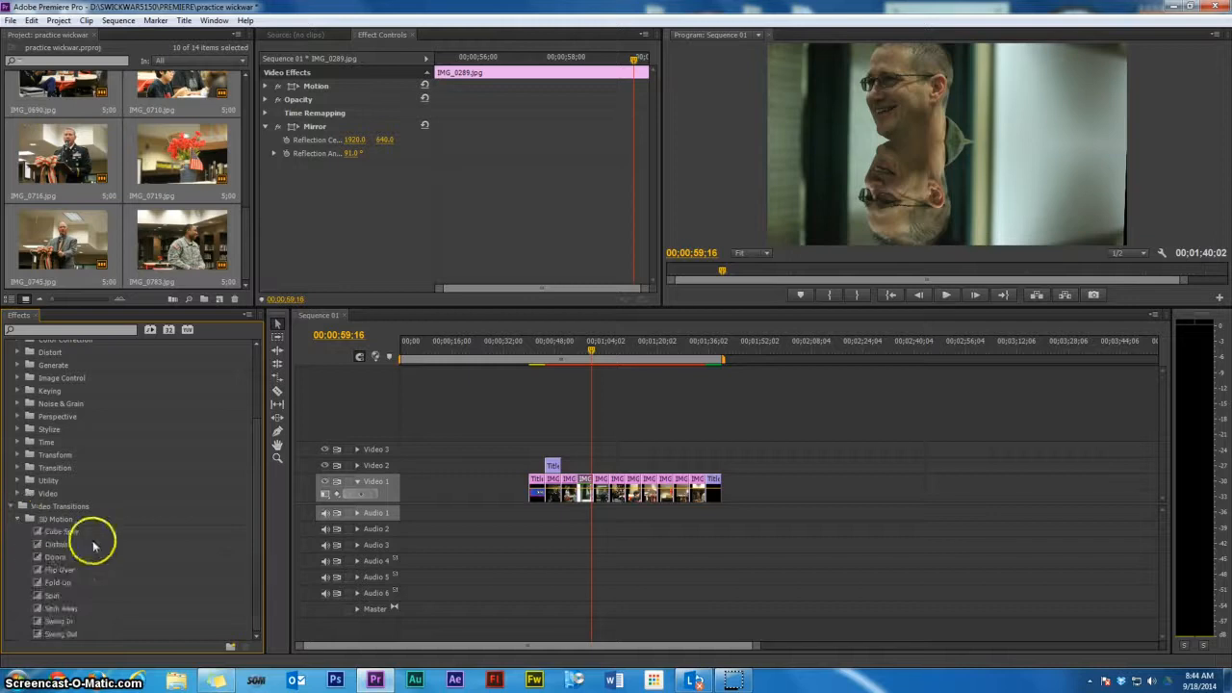
pyautogui.moveTo(55, 545); pyautogui.dragTo(563, 488)
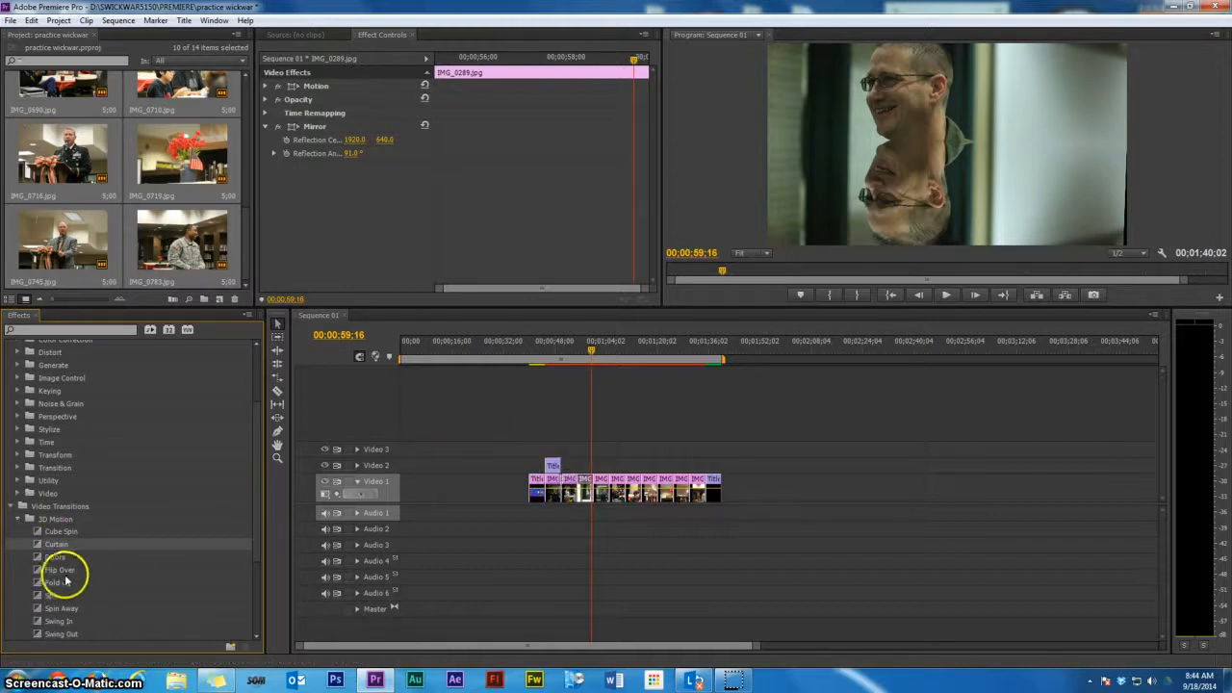
pyautogui.moveTo(59, 570); pyautogui.dragTo(574, 495)
# Add Cross Dissolve and Dip to White transitions between the following image clips
pyautogui.moveTo(257, 495); pyautogui.dragTo(242, 545)
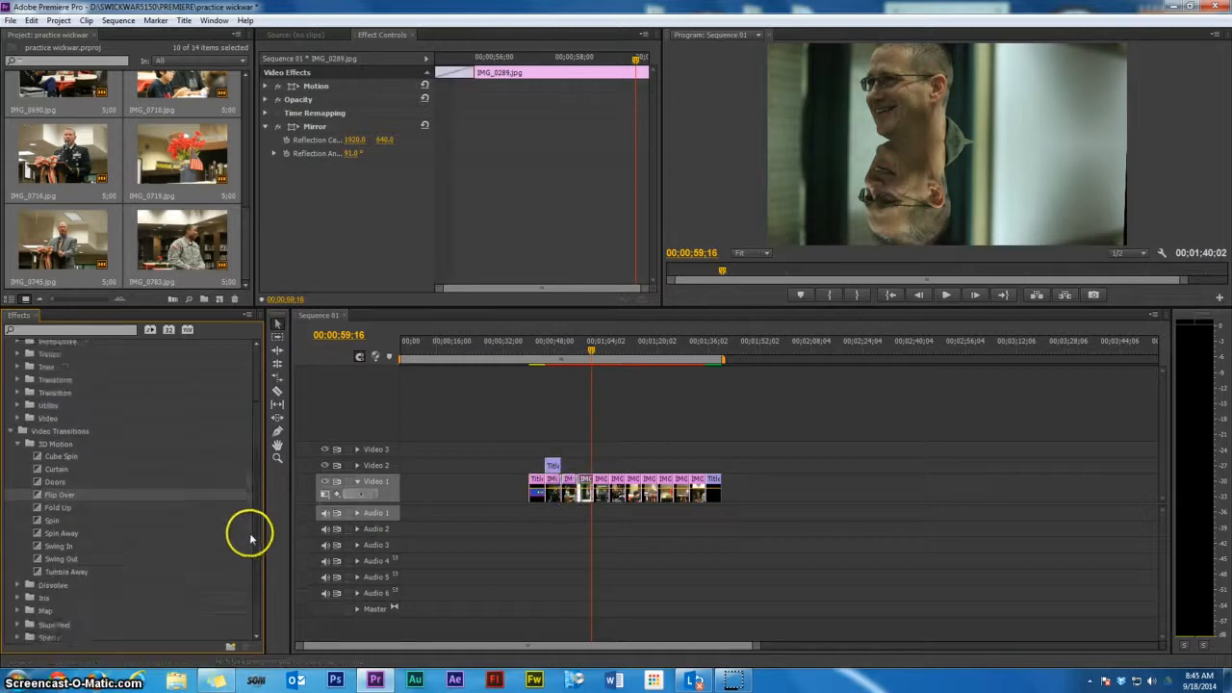
pyautogui.click(21, 570)
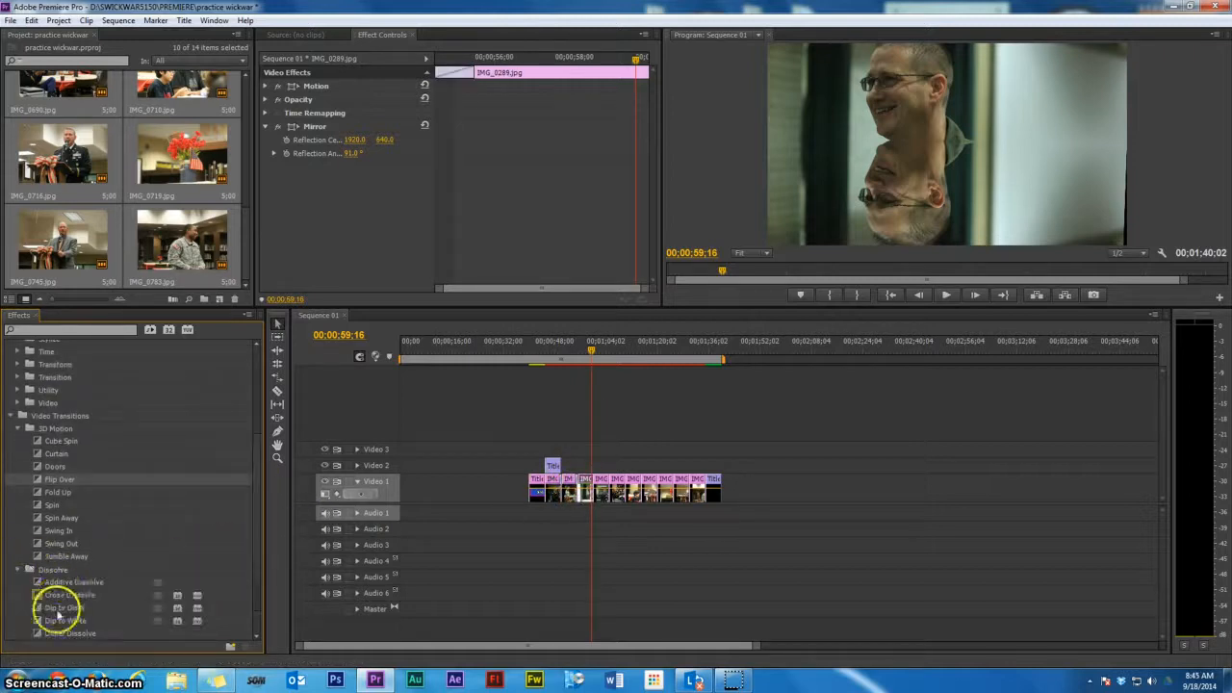
pyautogui.moveTo(64, 594); pyautogui.dragTo(585, 495)
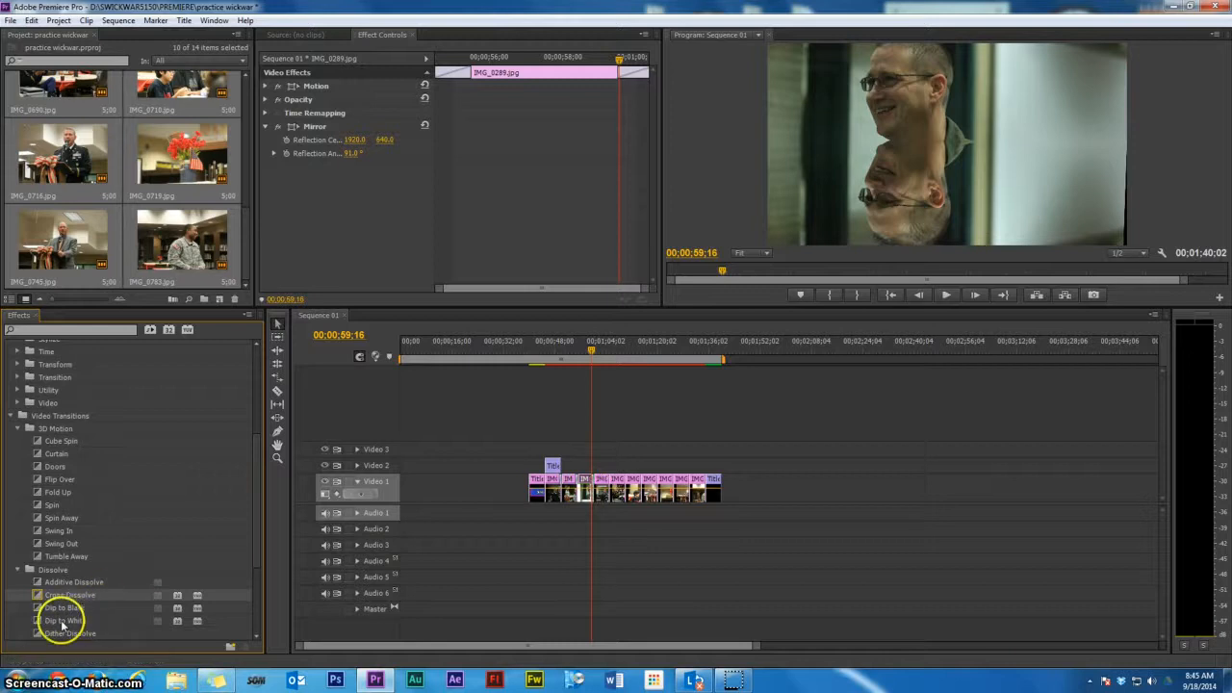
pyautogui.moveTo(61, 622)
pyautogui.mouseDown()
pyautogui.moveTo(237, 567)
pyautogui.moveTo(619, 491)
pyautogui.moveTo(573, 494)
pyautogui.mouseUp()
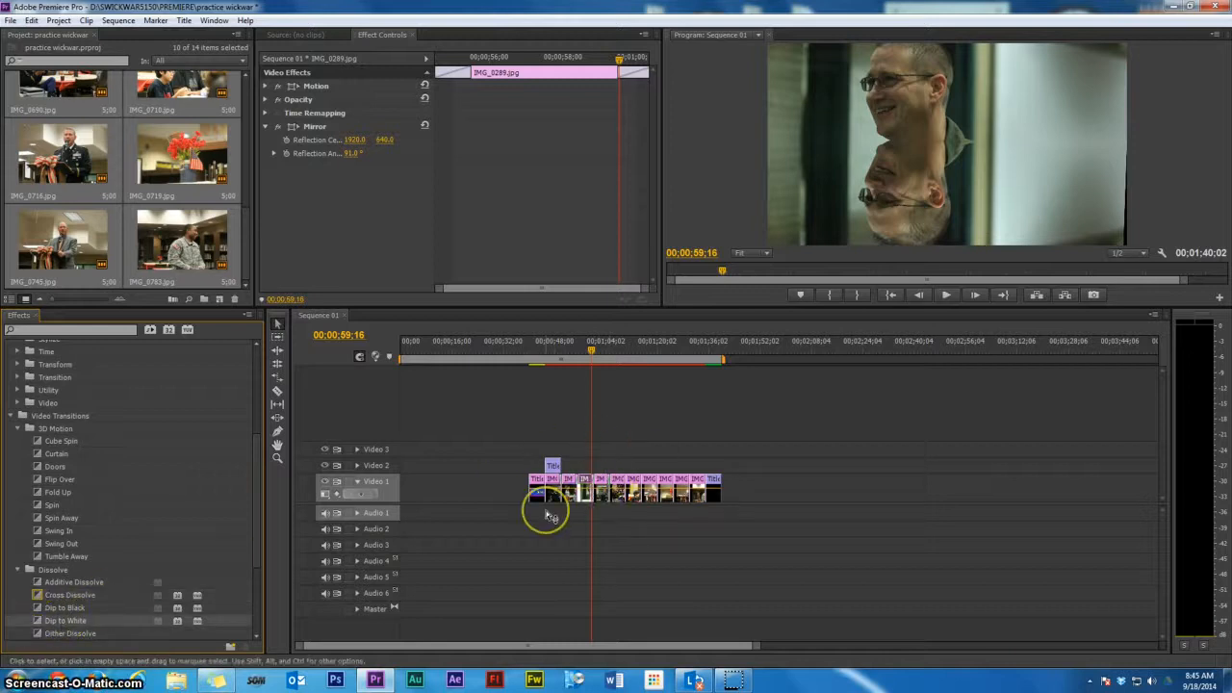
# Play and scrub the sequence to preview the effects and transitions
pyautogui.press('=')
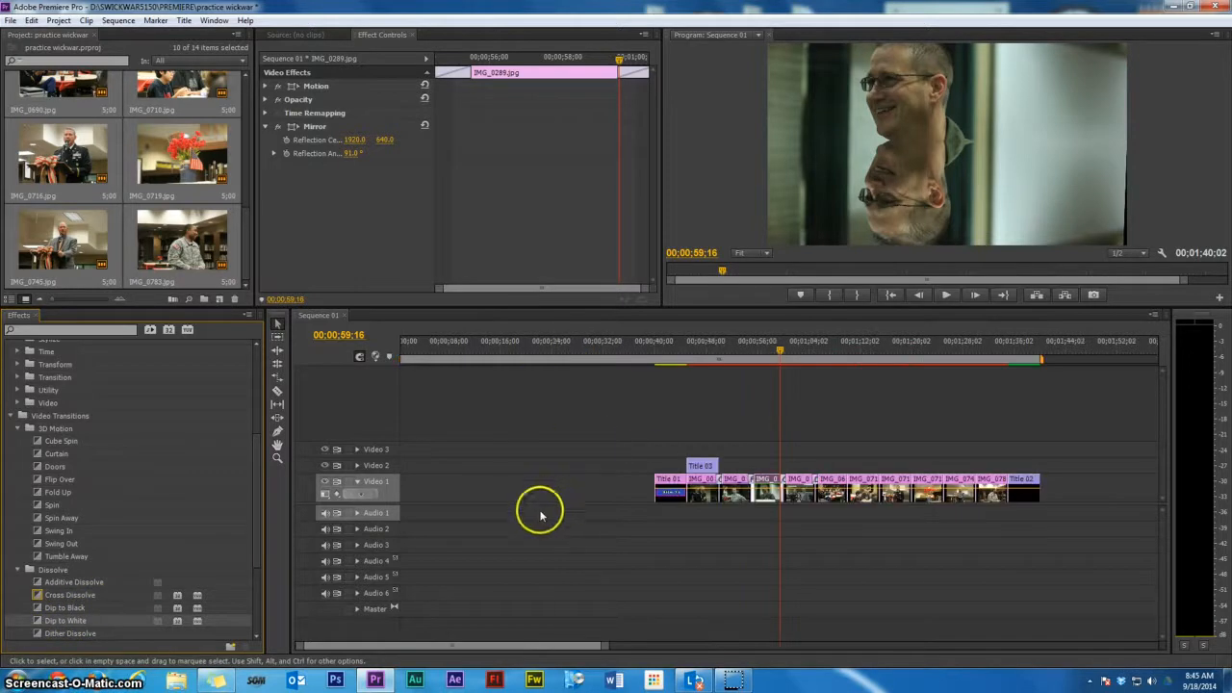
pyautogui.click(716, 352)
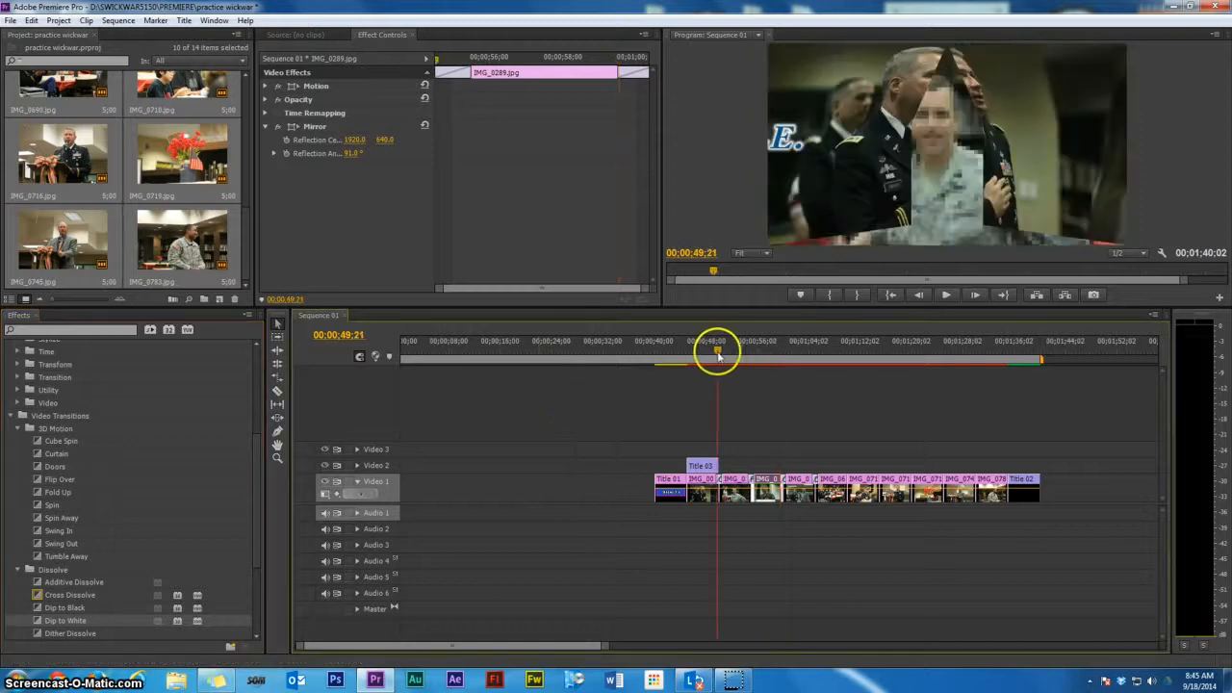
pyautogui.click(946, 296)
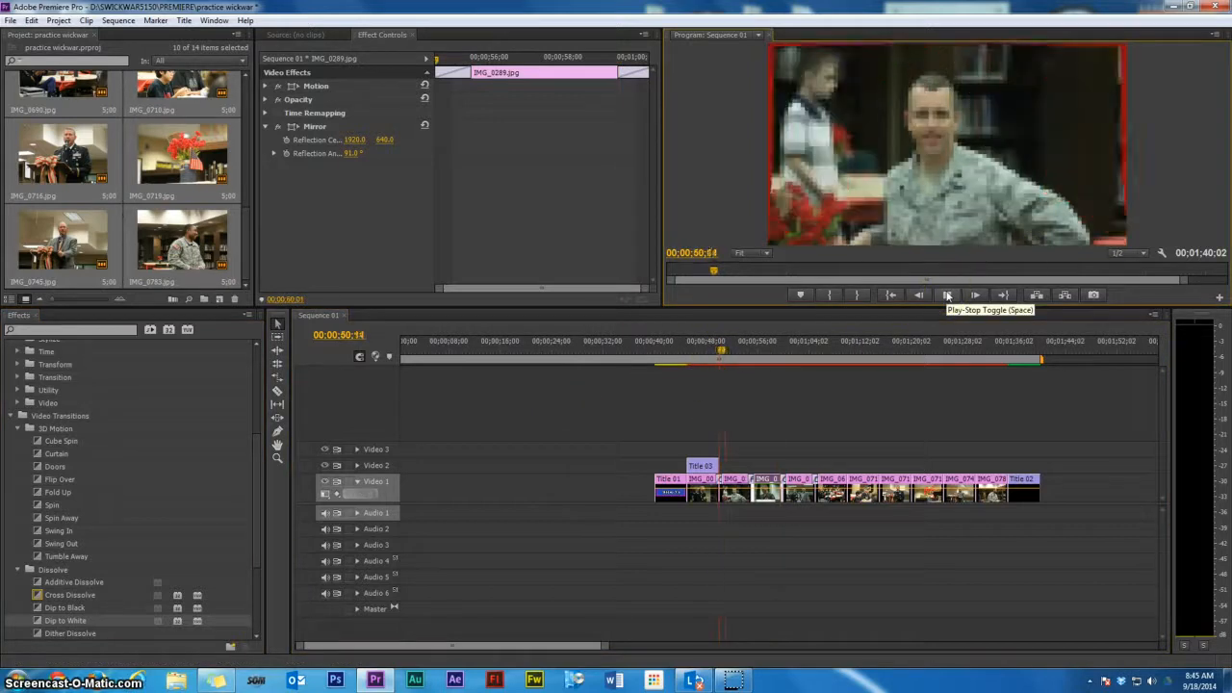
pyautogui.moveTo(737, 344); pyautogui.dragTo(821, 351)
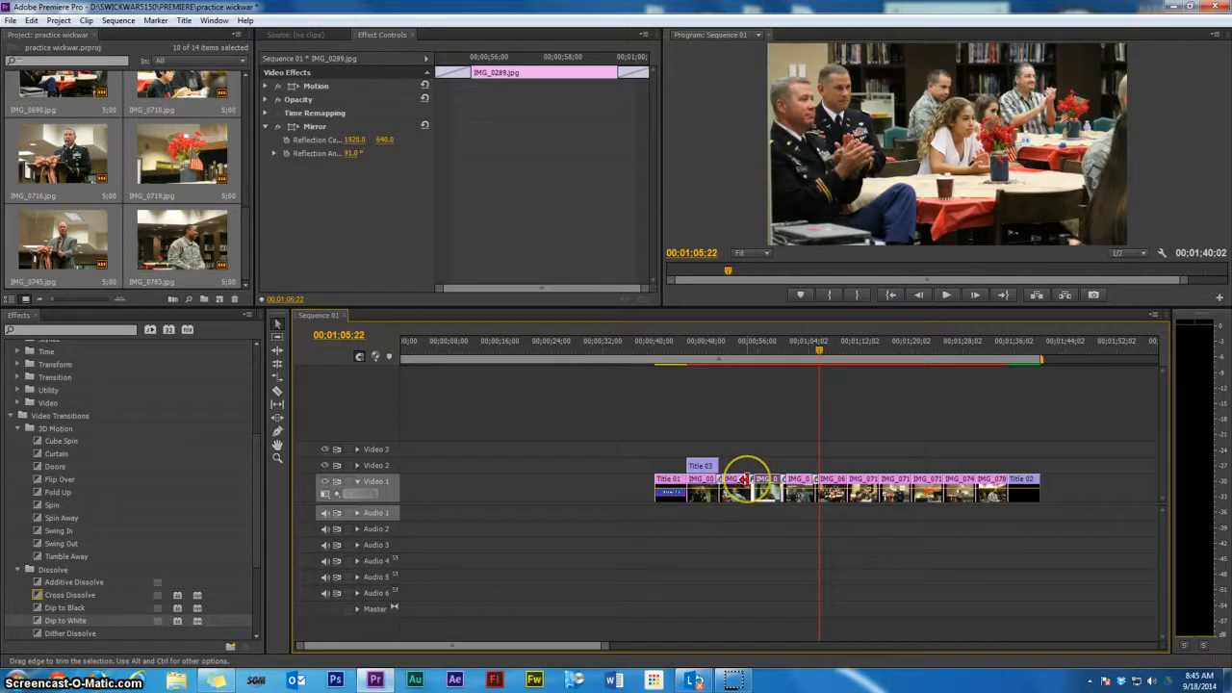
# Lengthen the Cross Dissolve transition on the timeline and scrub through it to preview
pyautogui.moveTo(744, 479); pyautogui.dragTo(737, 479)
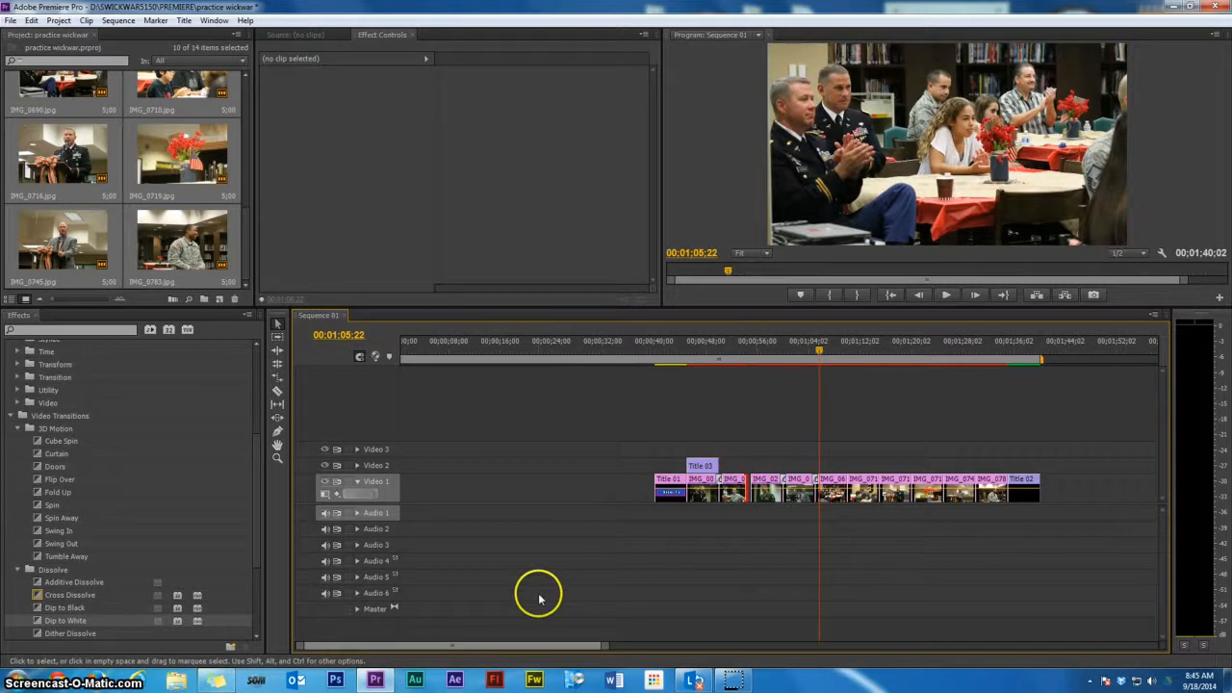
pyautogui.press('=')
pyautogui.press('=')
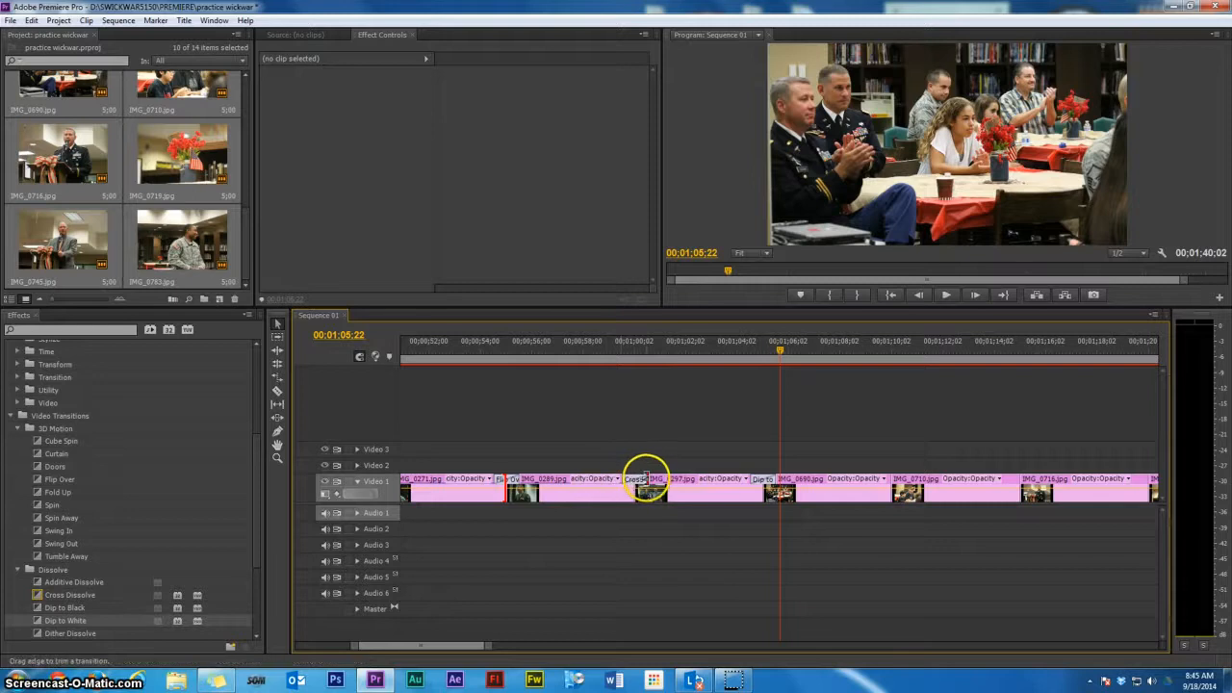
pyautogui.moveTo(645, 478); pyautogui.dragTo(674, 484)
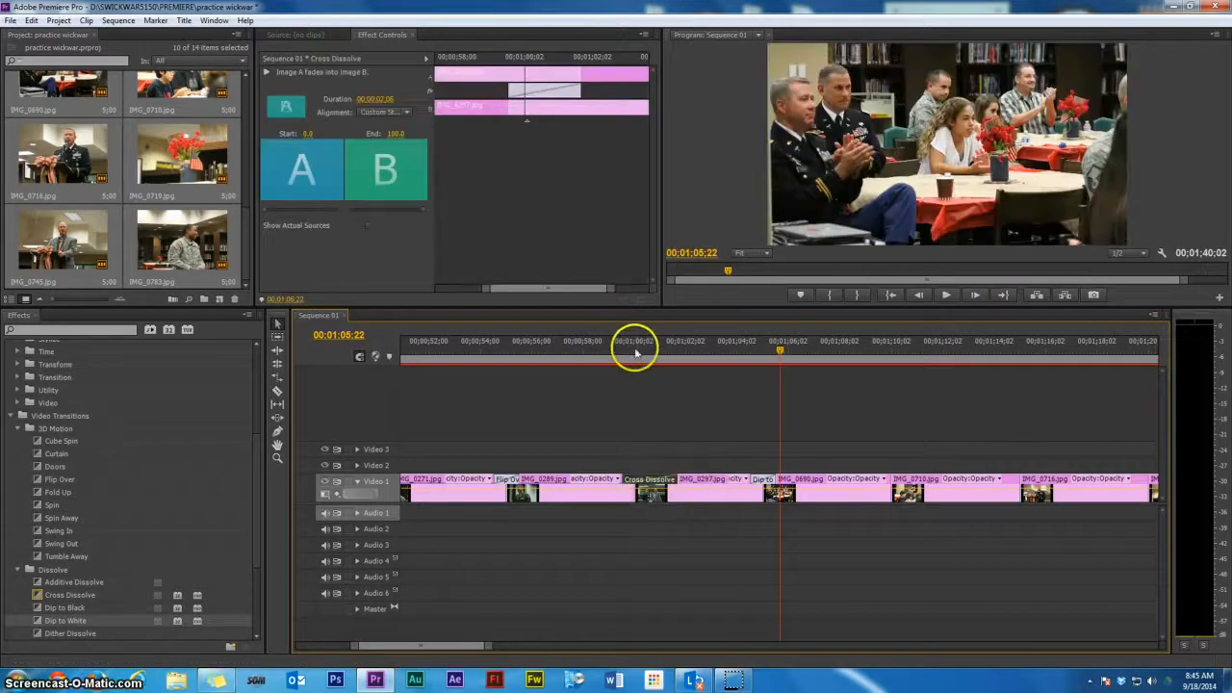
pyautogui.click(633, 354)
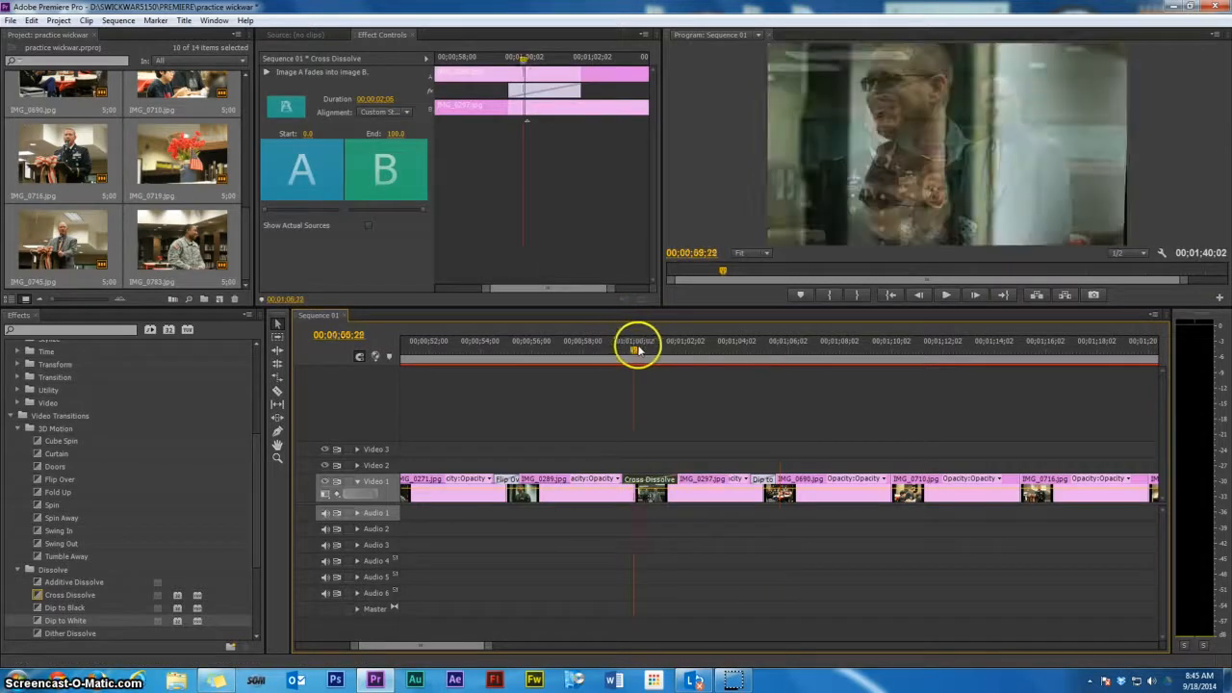
pyautogui.moveTo(634, 351); pyautogui.dragTo(642, 352)
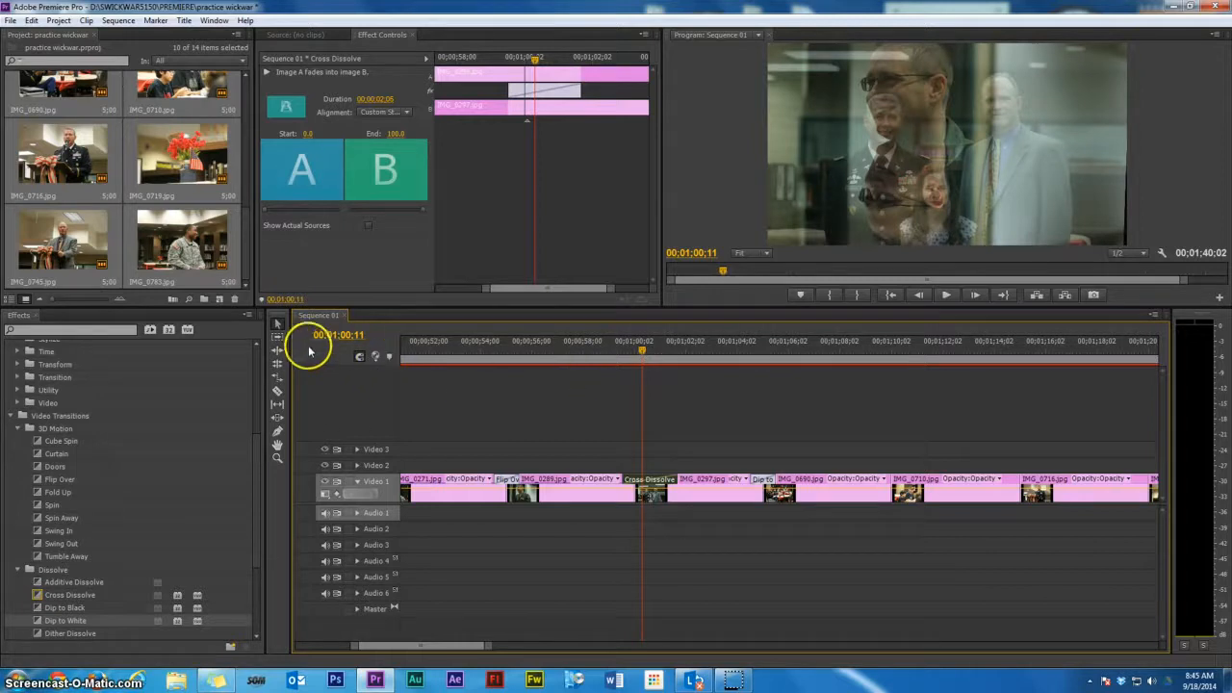
pyautogui.press('-')
pyautogui.press('-')
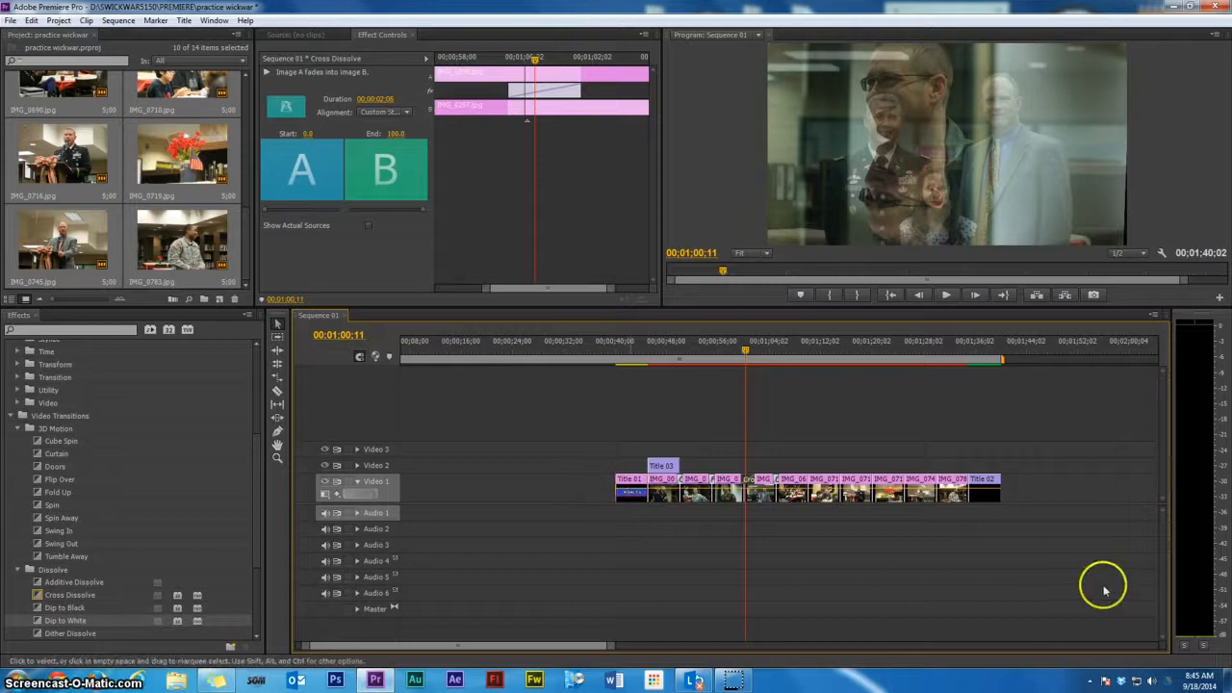
# Create a new Bars and Tone item with default settings and place it at the end of Video 1
pyautogui.click(220, 303)
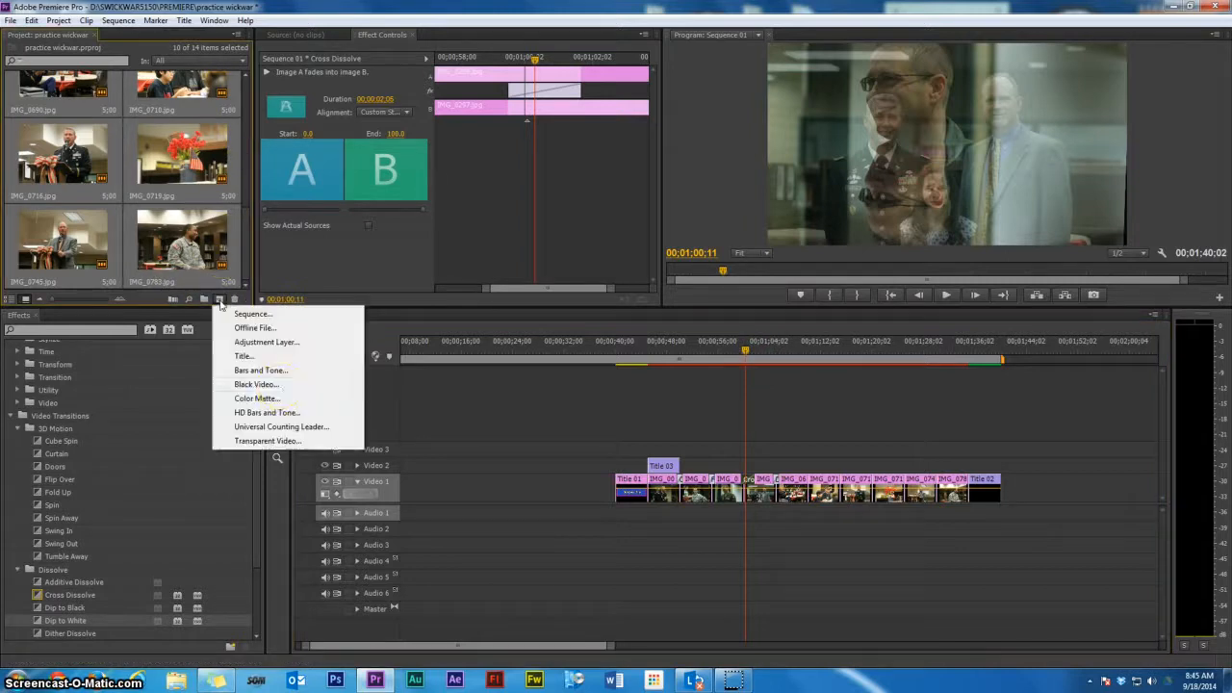
pyautogui.click(261, 371)
pyautogui.click(633, 410)
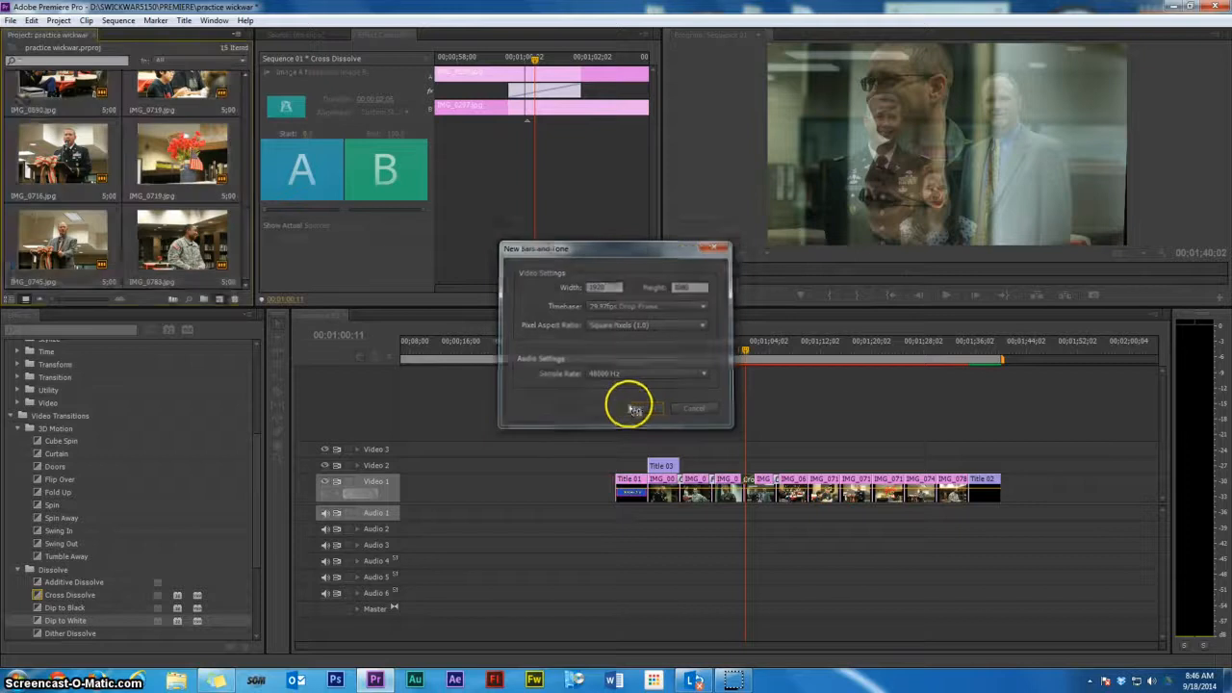
pyautogui.moveTo(73, 237); pyautogui.dragTo(1009, 492)
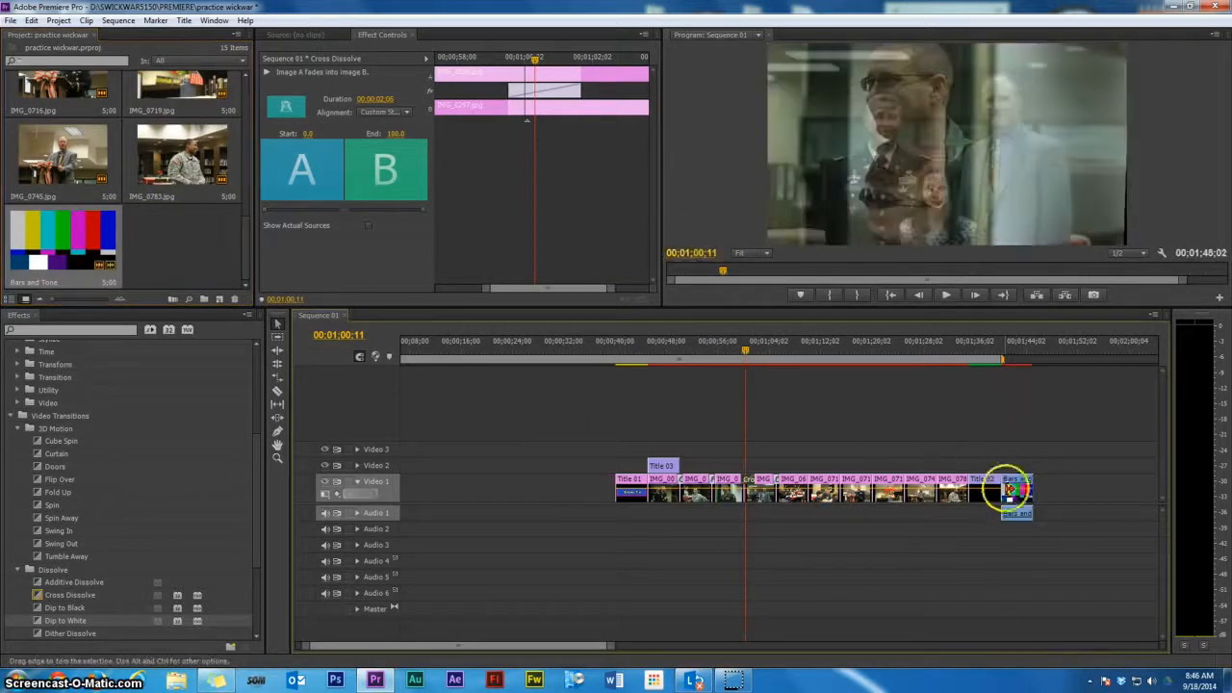
# Play the Bars and Tone clip at the end of the sequence to preview it
pyautogui.click(998, 361)
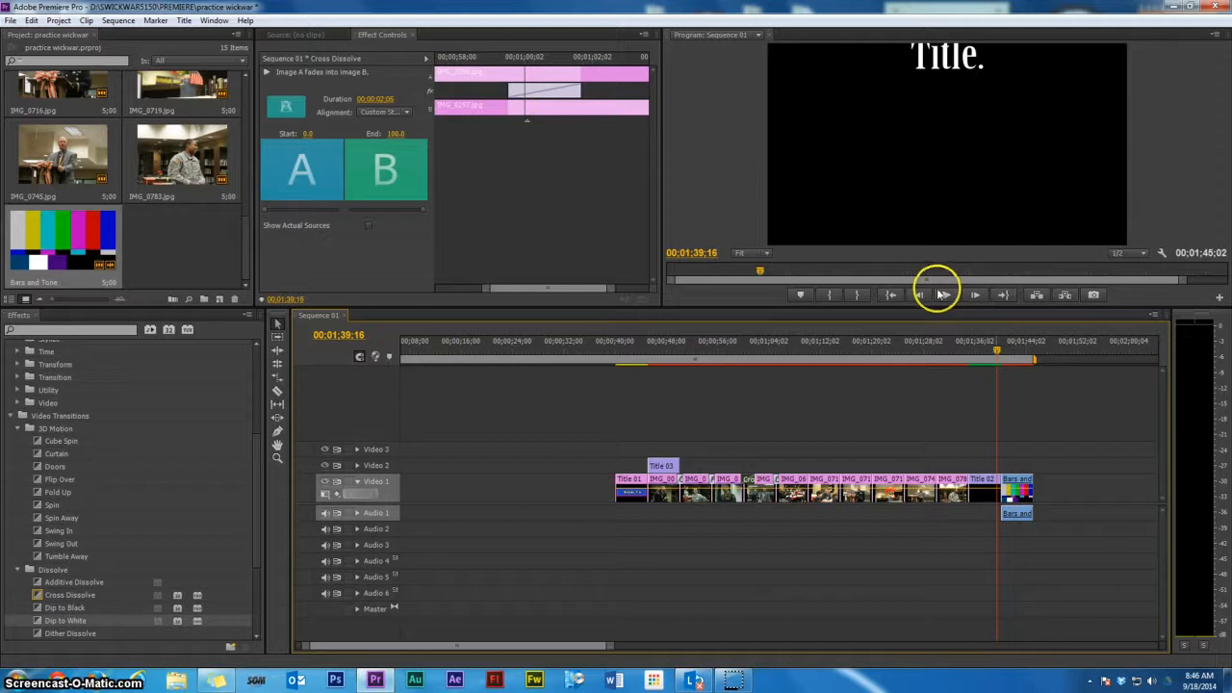
pyautogui.click(945, 295)
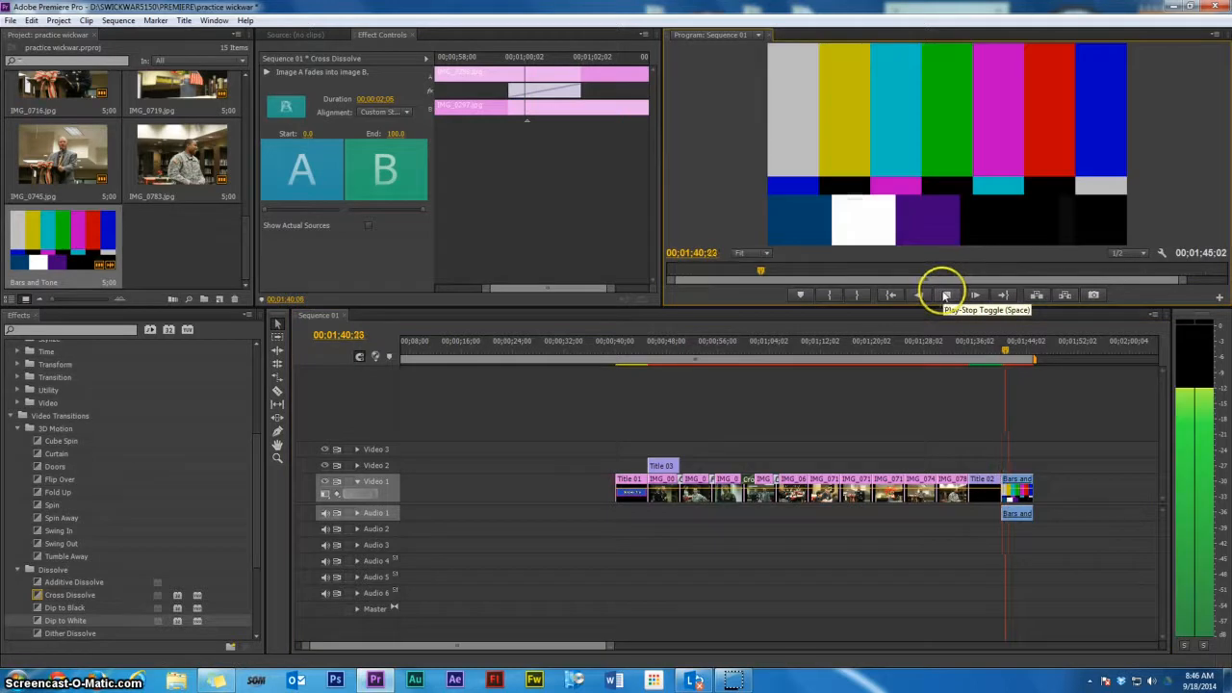
pyautogui.click(945, 295)
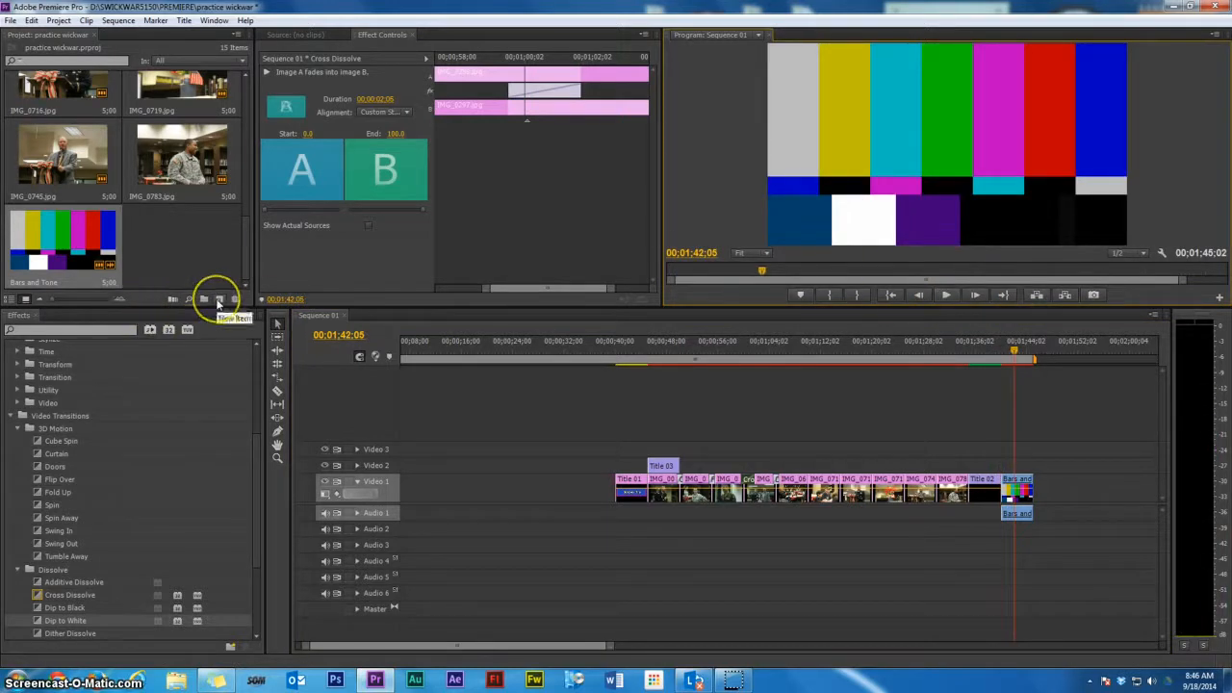
# Create a new Universal Counting Leader with default video settings and set its wipe color to dark red
pyautogui.click(219, 301)
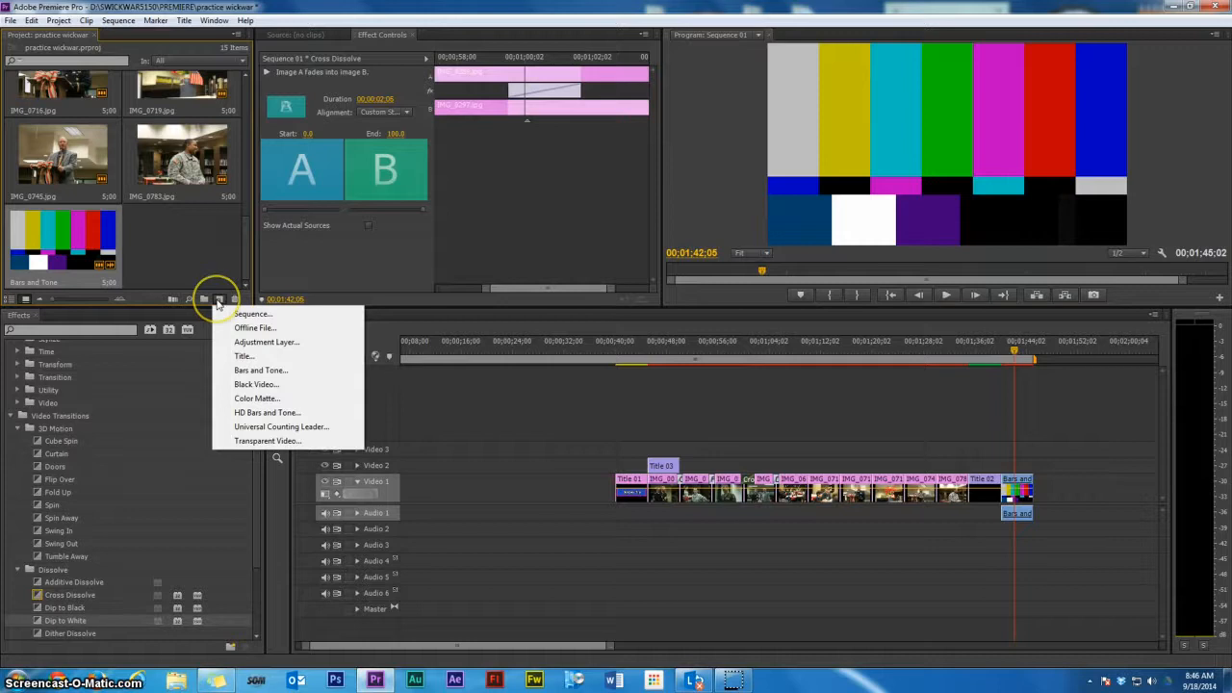
pyautogui.click(276, 427)
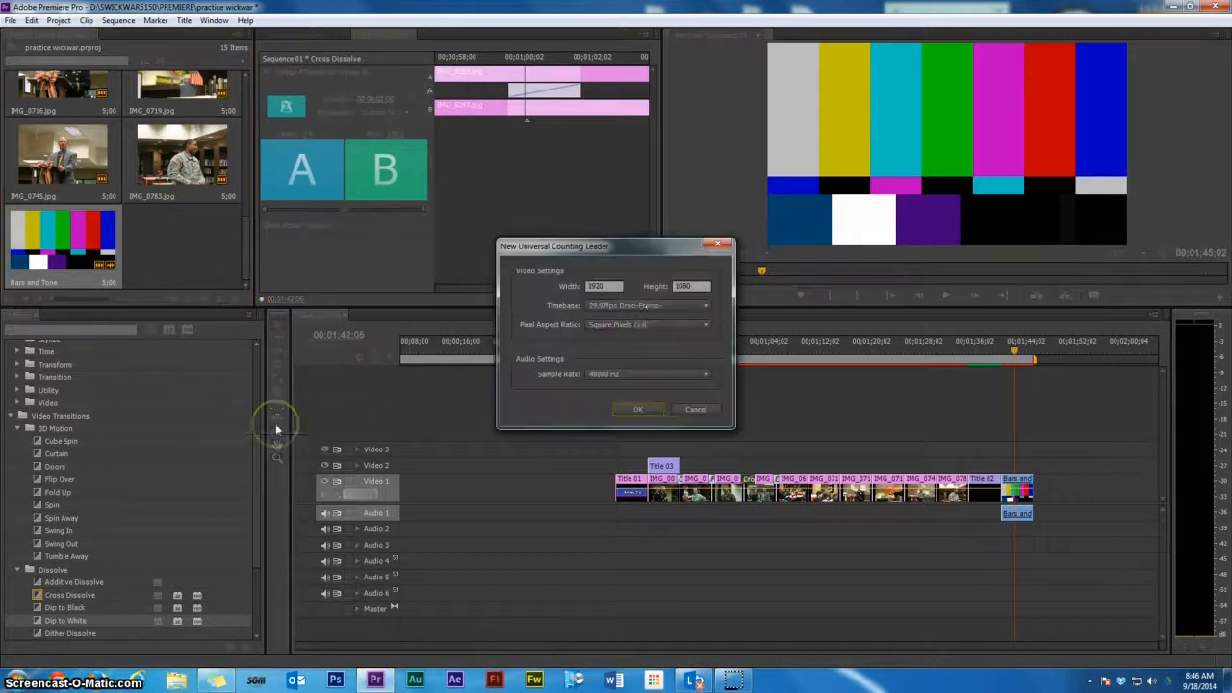
pyautogui.click(627, 408)
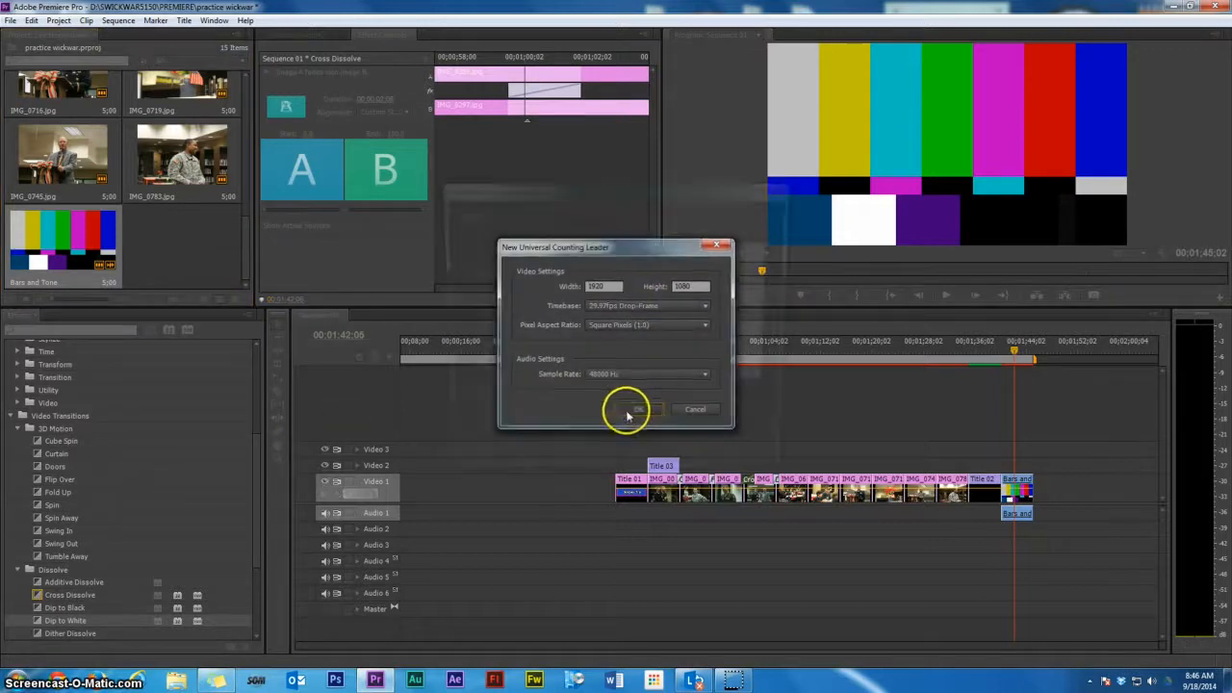
pyautogui.click(537, 251)
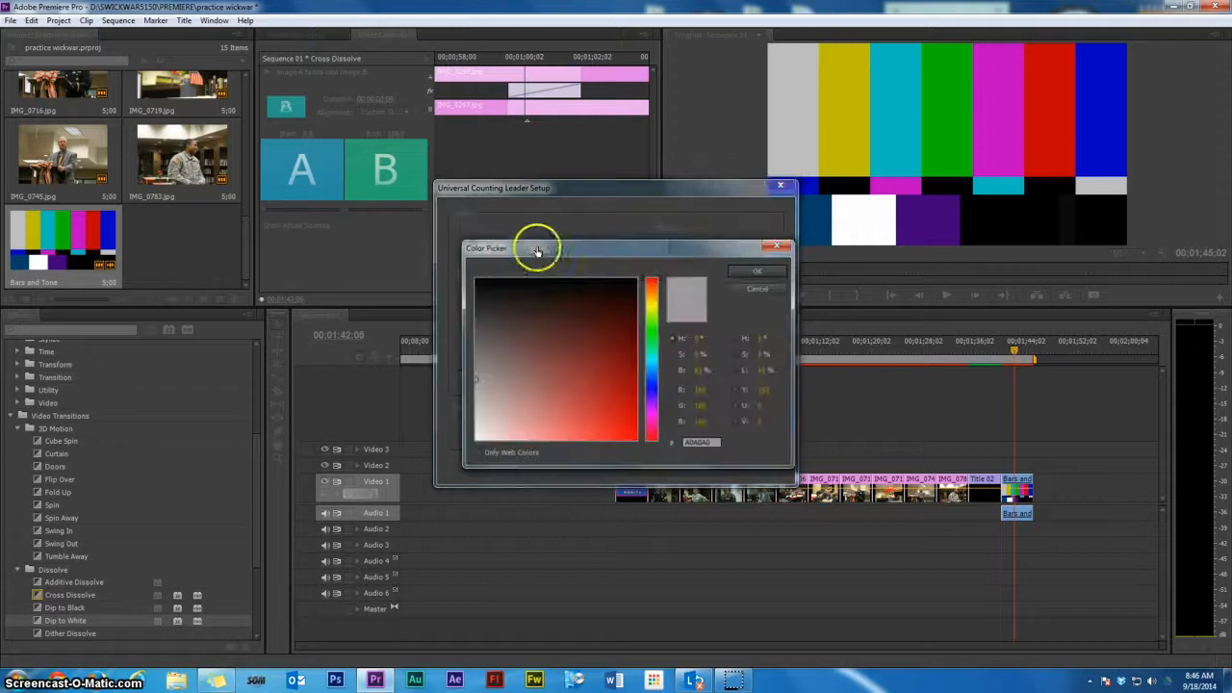
pyautogui.click(574, 341)
pyautogui.click(758, 272)
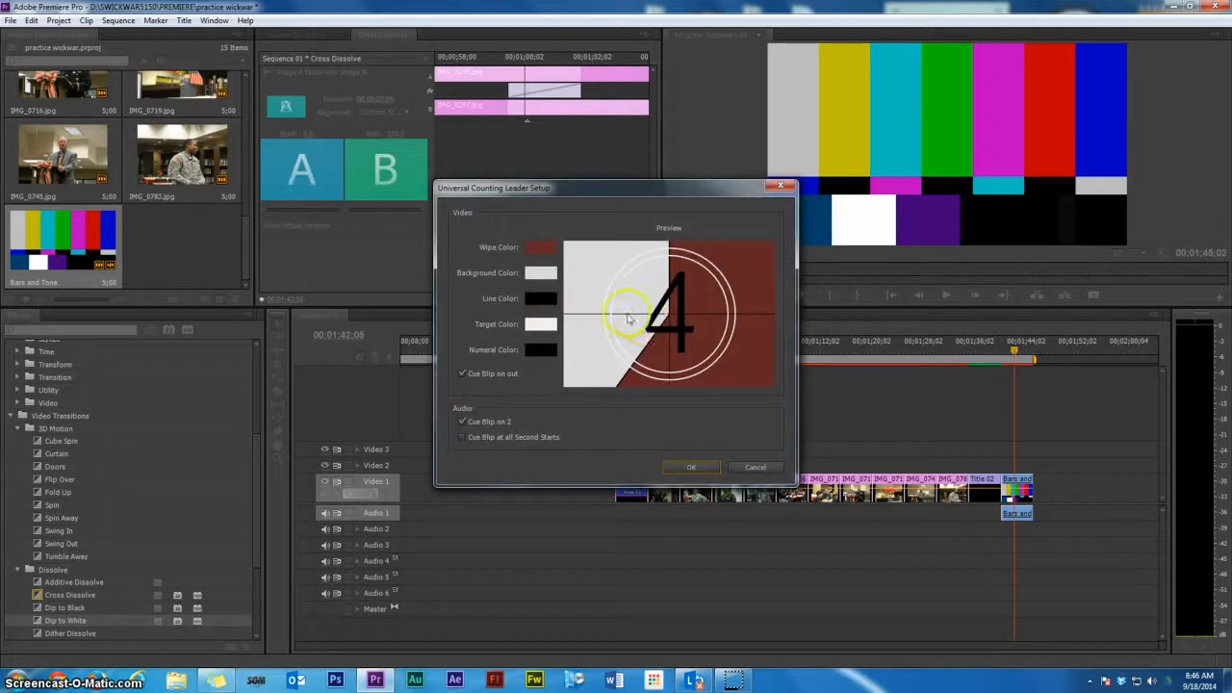
# Set the counting leader's background color to bright green
pyautogui.click(536, 276)
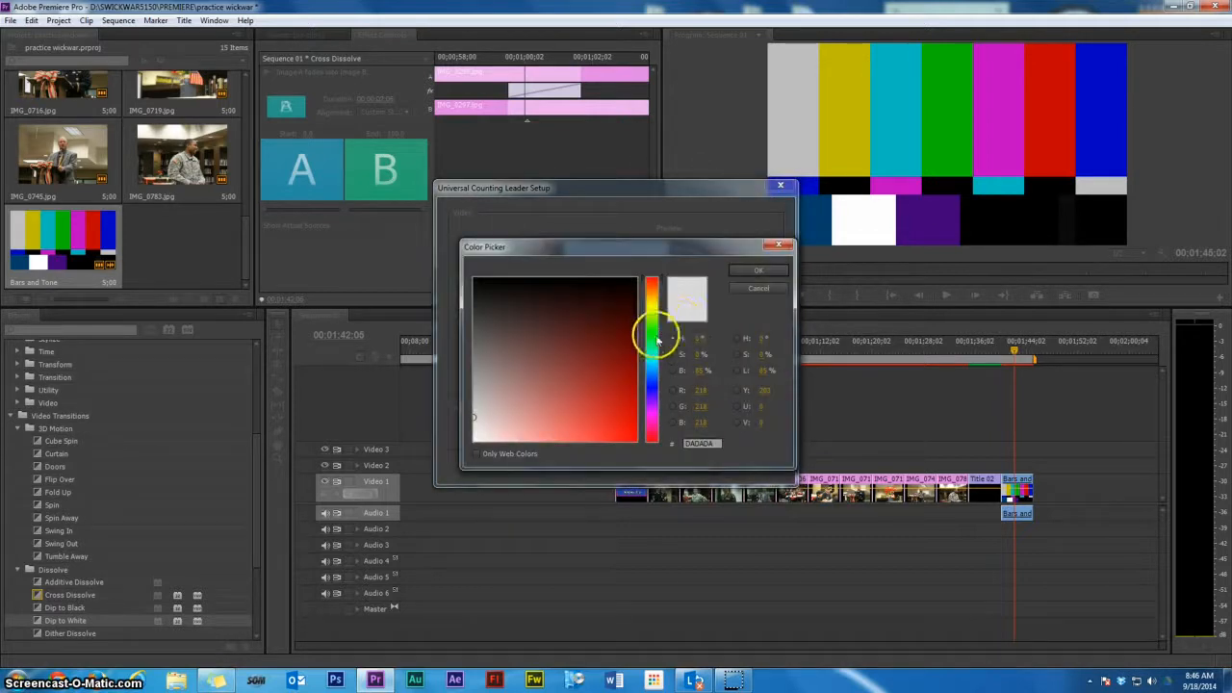
pyautogui.click(657, 340)
pyautogui.moveTo(625, 420); pyautogui.dragTo(631, 453)
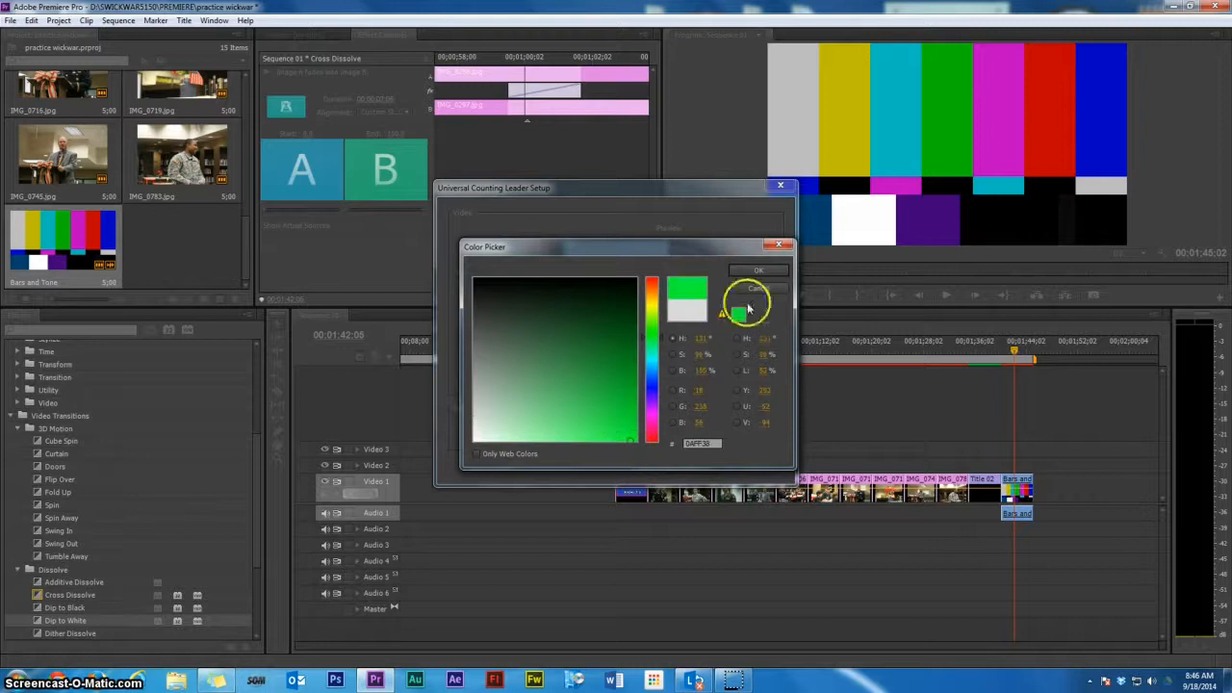
pyautogui.click(757, 274)
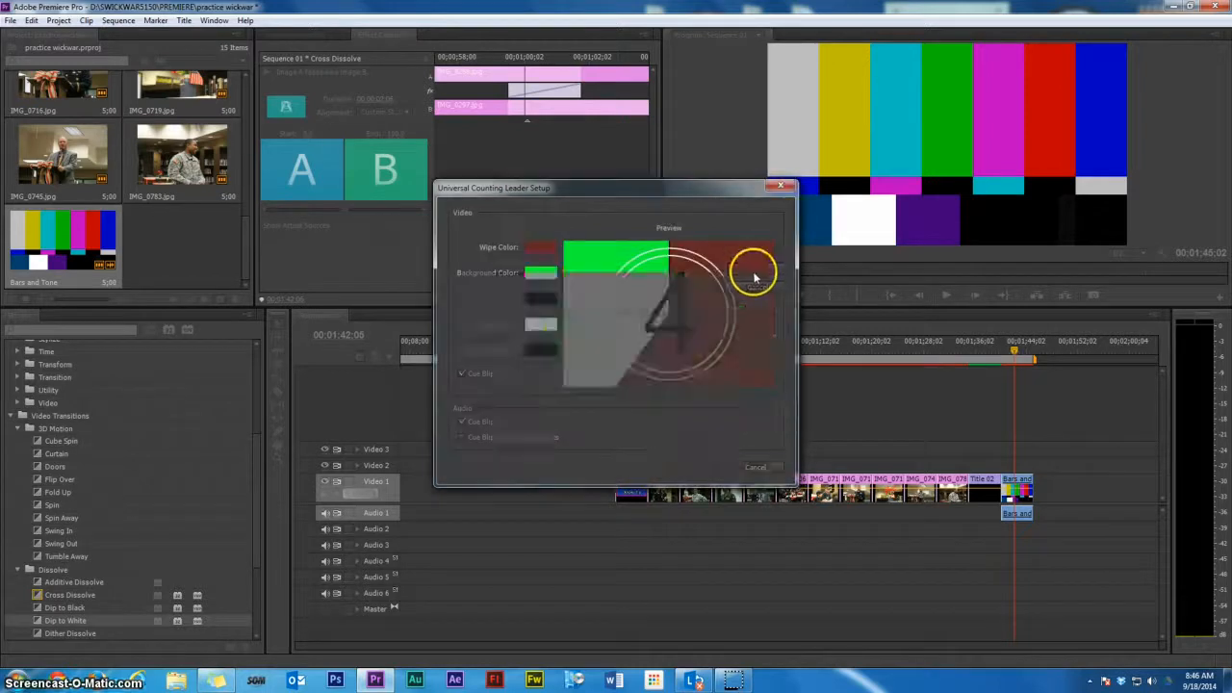
# Set the counting leader's target color to an olive tone and confirm the leader setup
pyautogui.click(540, 327)
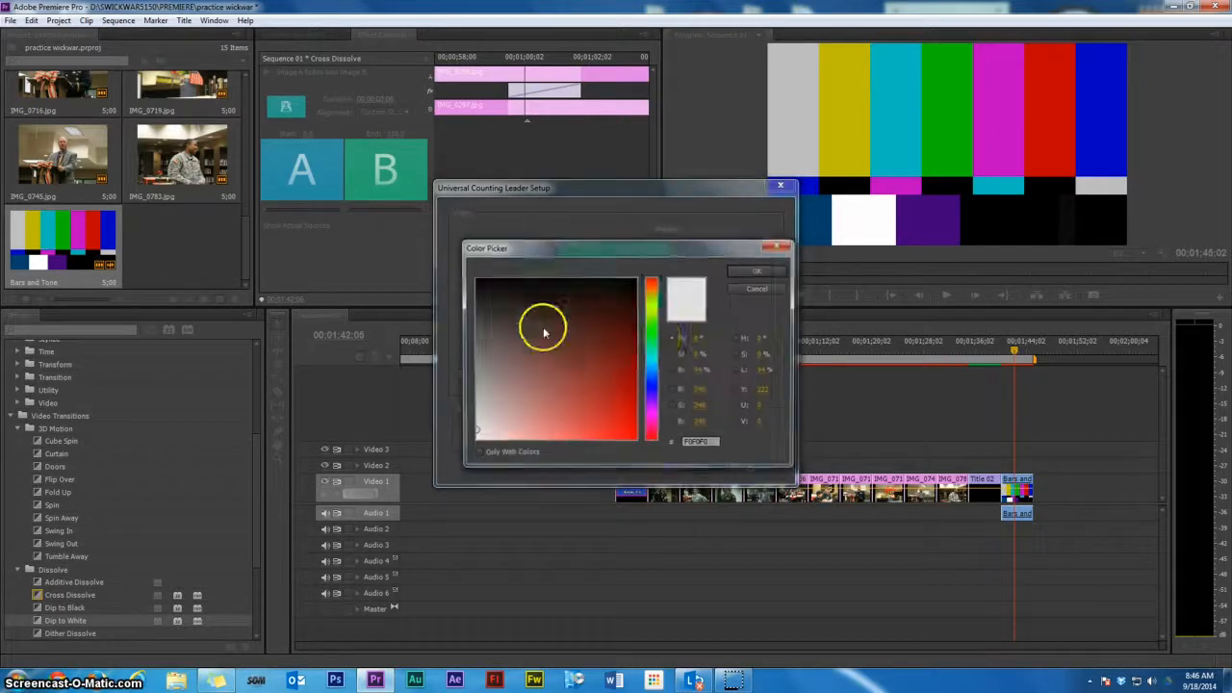
pyautogui.click(649, 316)
pyautogui.click(589, 340)
pyautogui.click(756, 270)
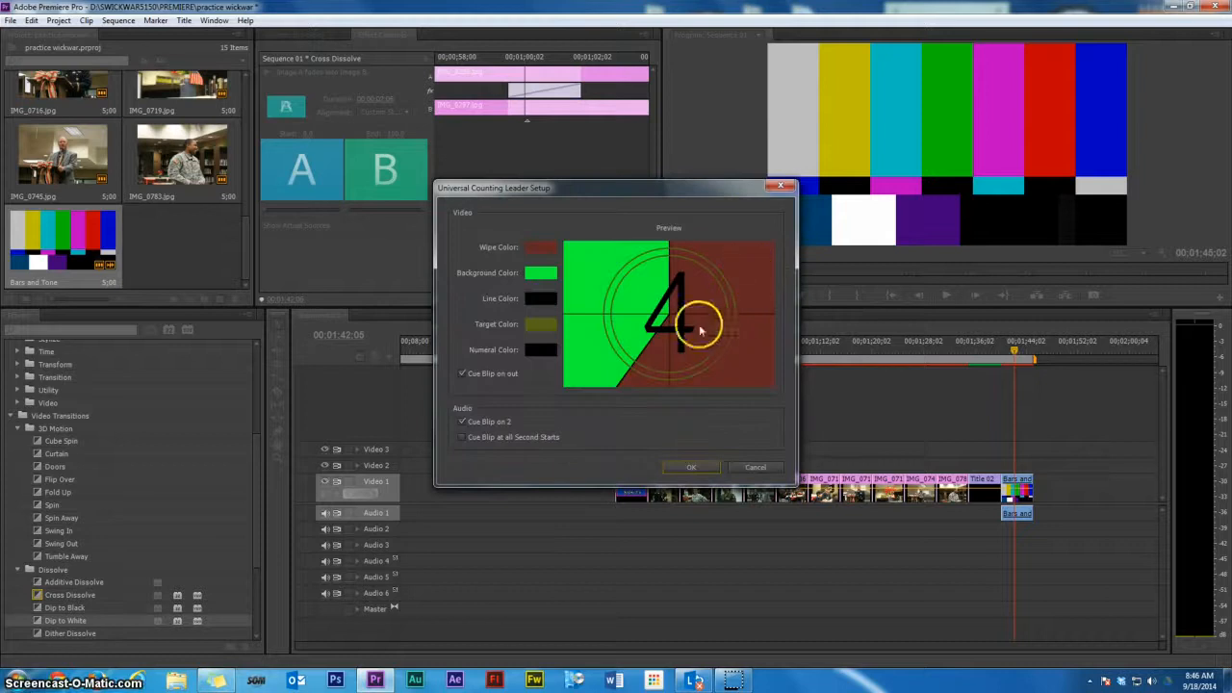
pyautogui.click(692, 466)
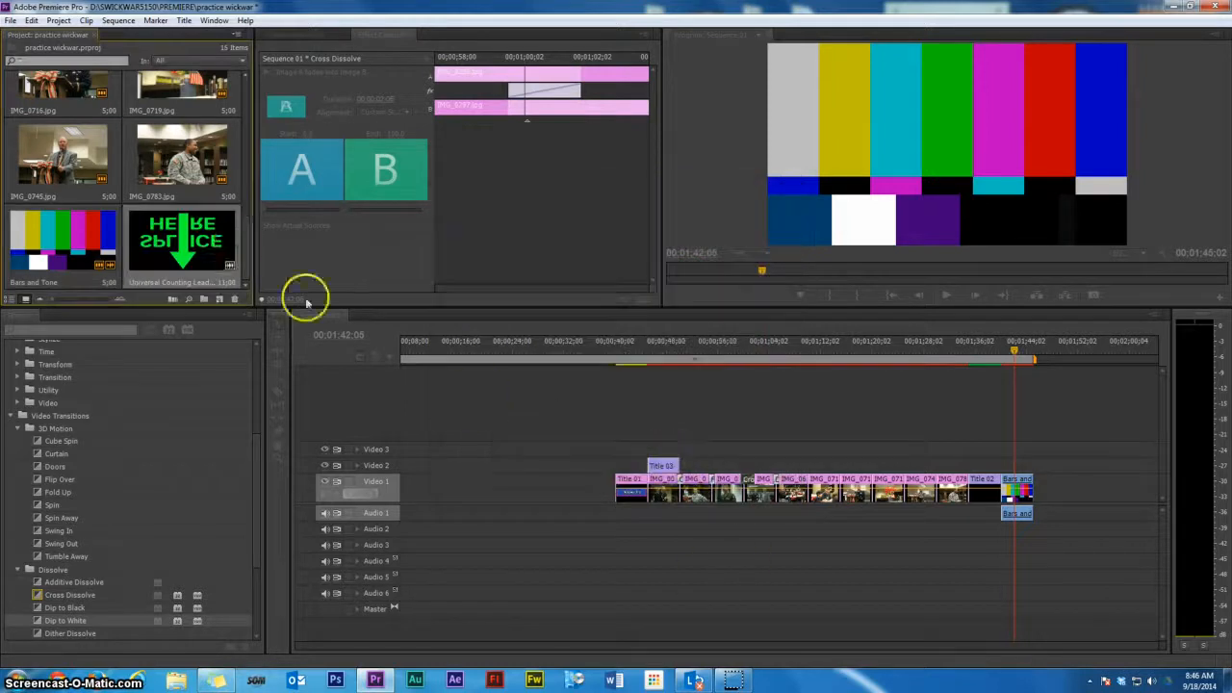
# Place the Universal Counting Leader before Title 01 at the start of Video 1 and play and scrub the sequence
pyautogui.moveTo(220, 245); pyautogui.dragTo(536, 483)
pyautogui.click(547, 360)
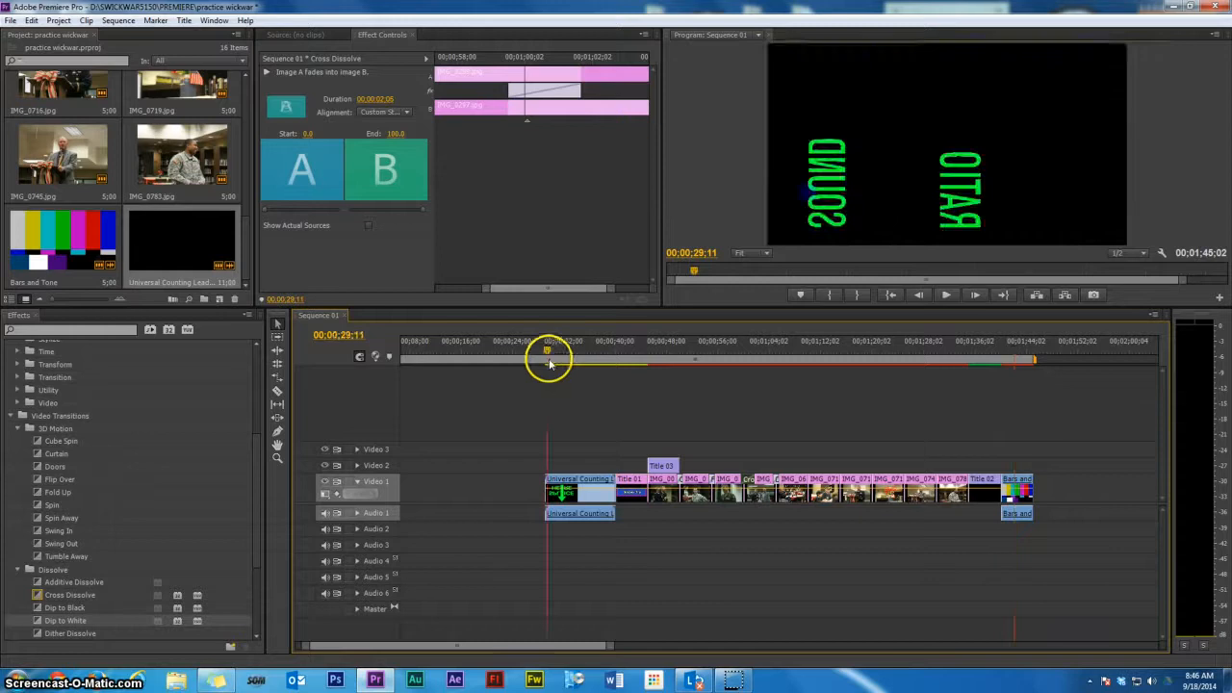
pyautogui.click(946, 294)
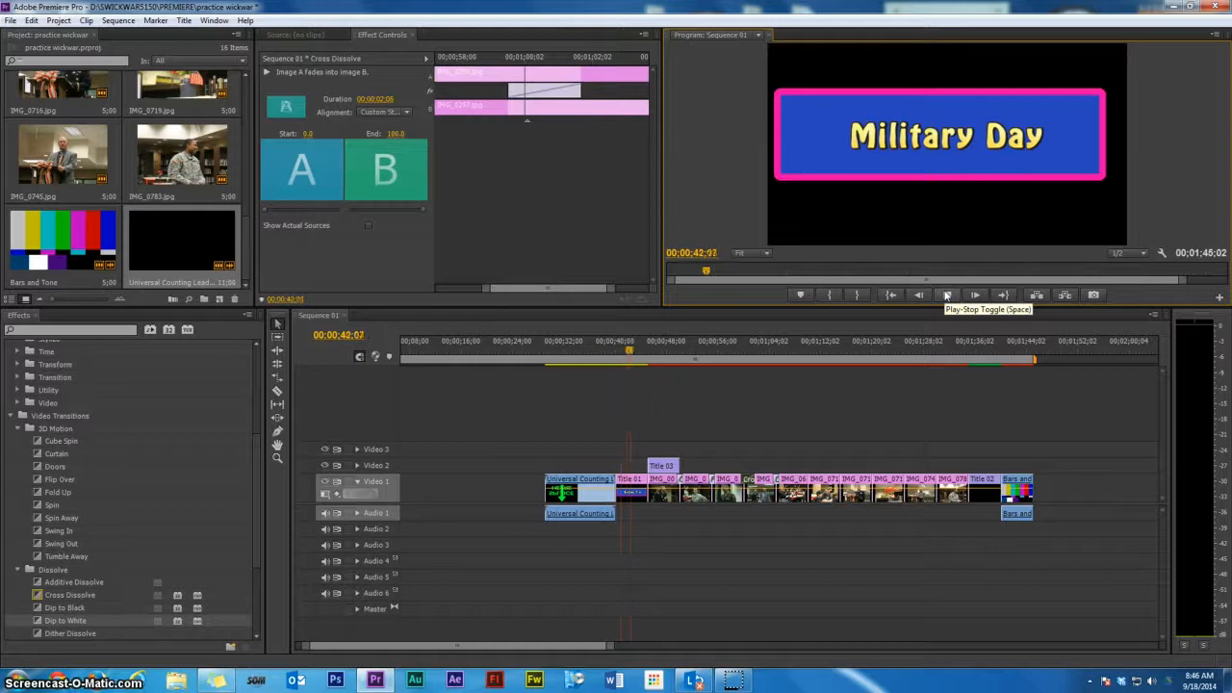
pyautogui.moveTo(650, 360); pyautogui.dragTo(1018, 355)
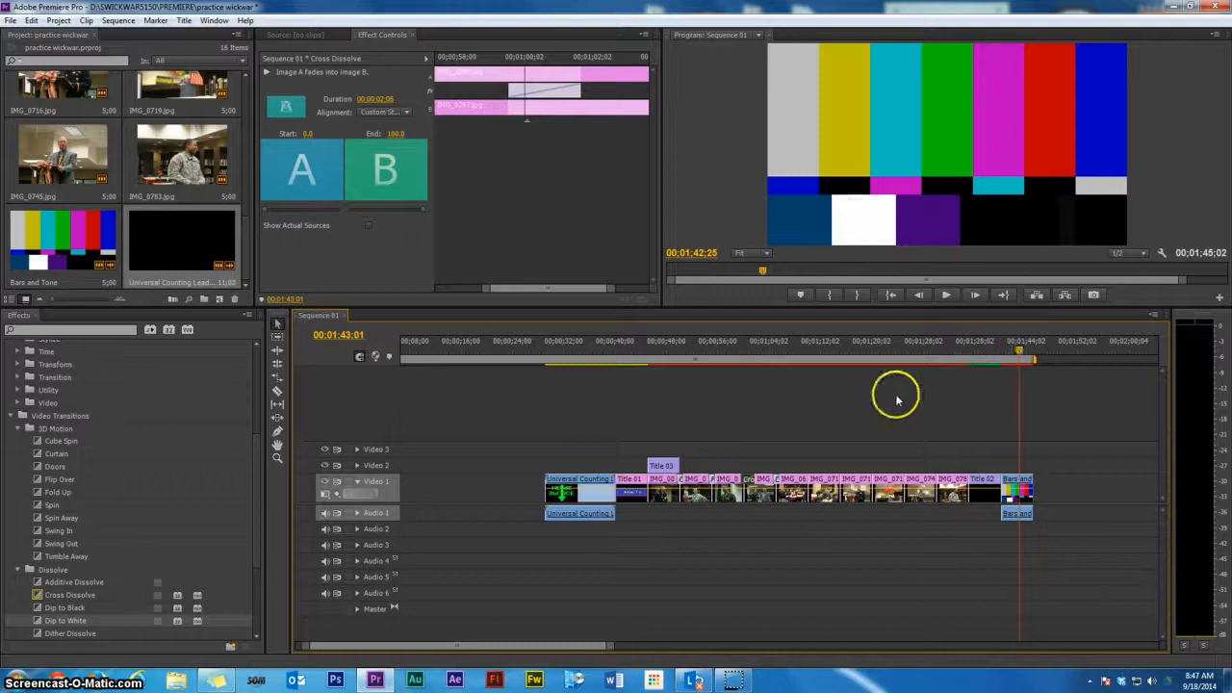